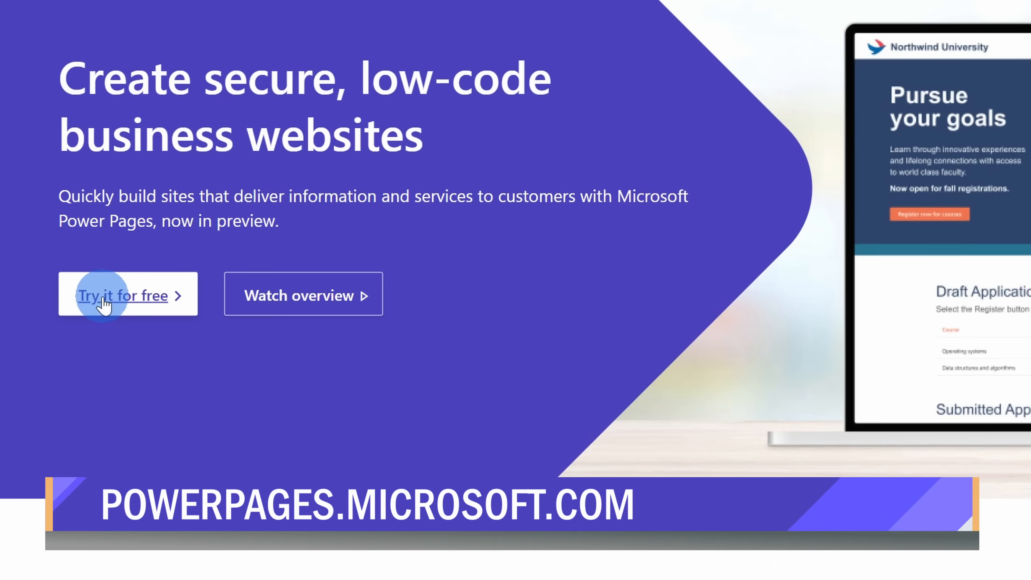
- Start the free 30-day Power Pages trial with the account's email and accept the subscription agreement and terms
left_click(121, 312)
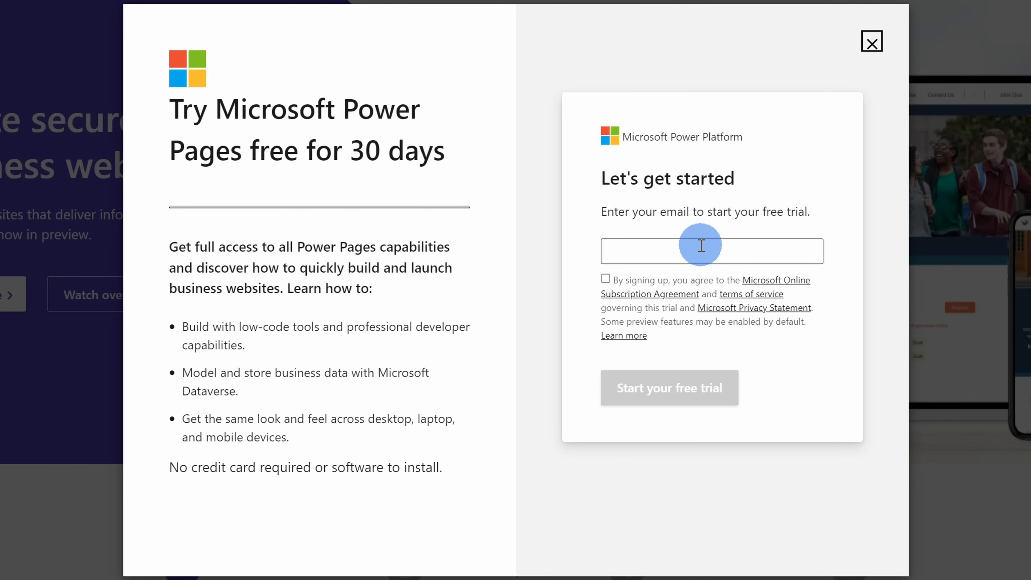
left_click(701, 246)
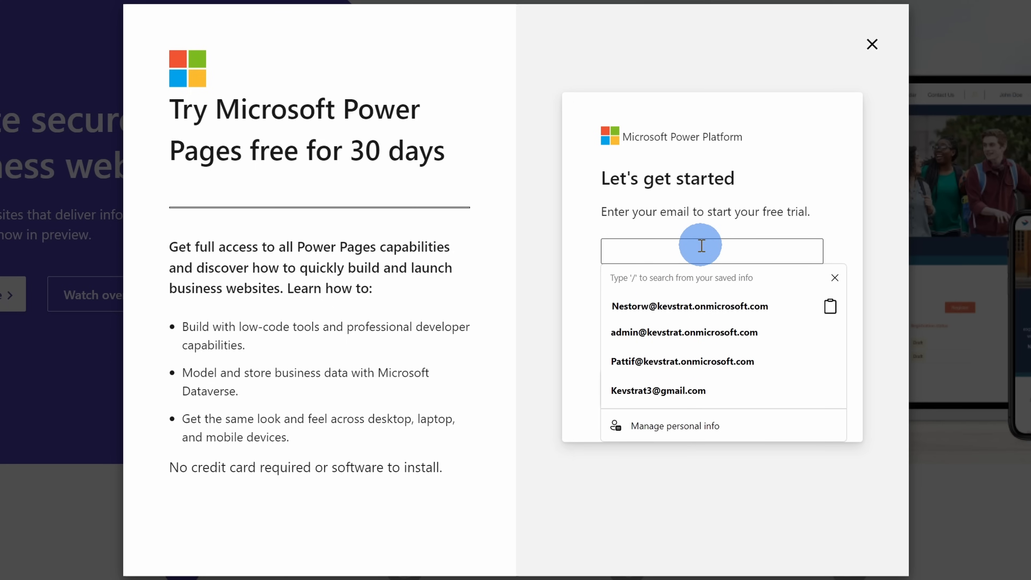
key("ctrl+v")
left_click(721, 222)
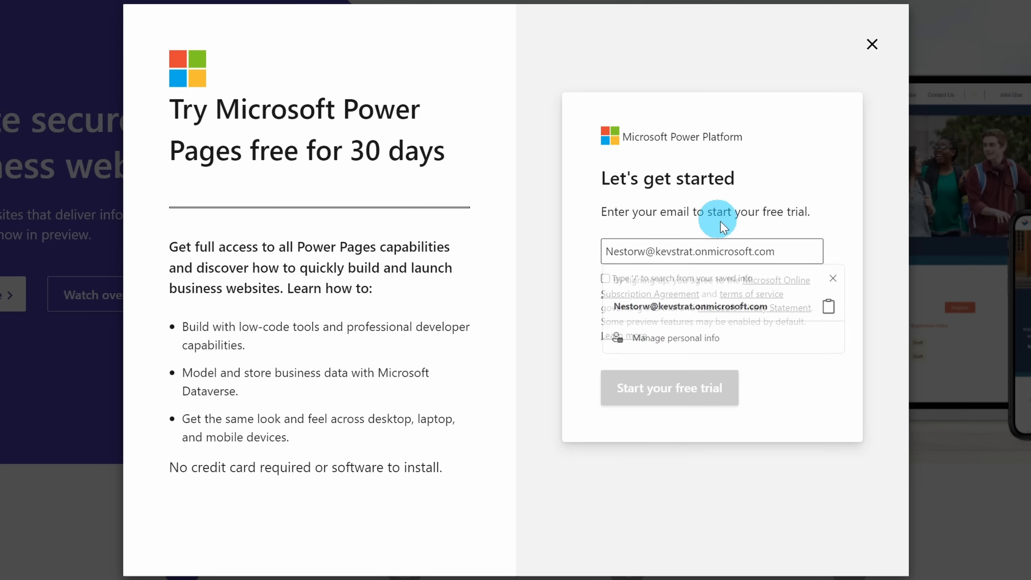
left_click(606, 279)
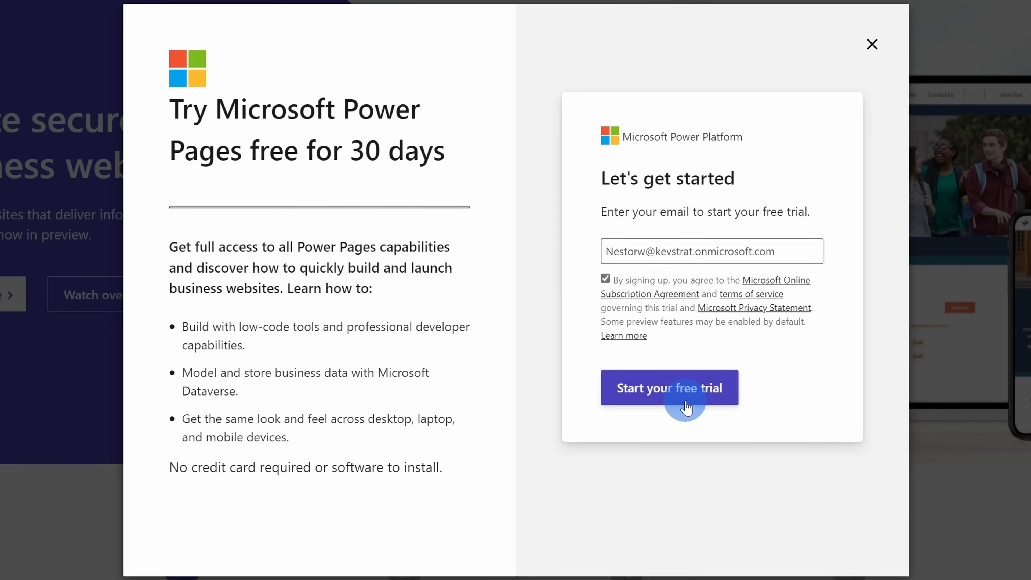
left_click(687, 407)
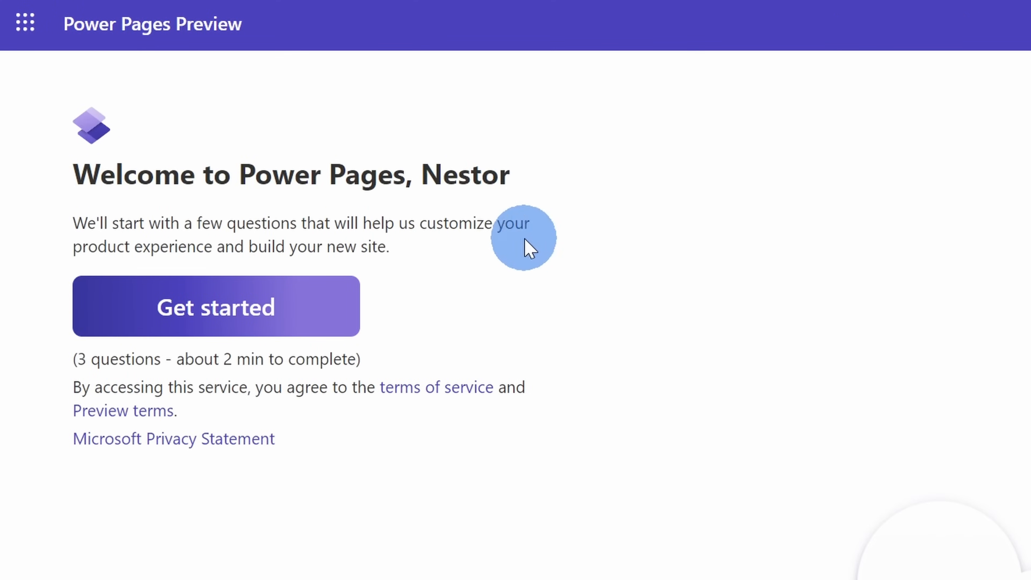
- Begin the site setup questionnaire and answer the question about prior website-building experience
left_click(319, 320)
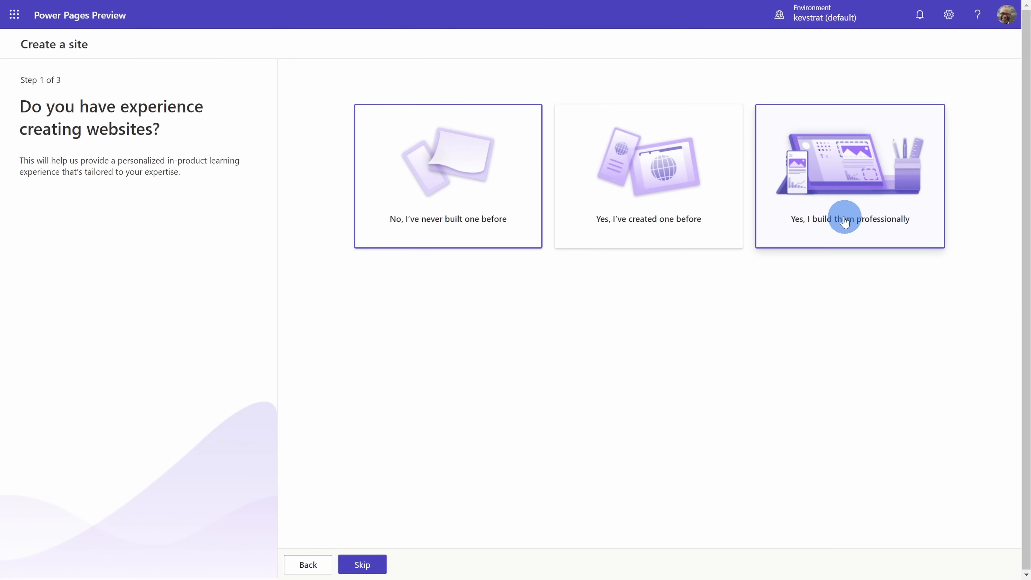
left_click(492, 198)
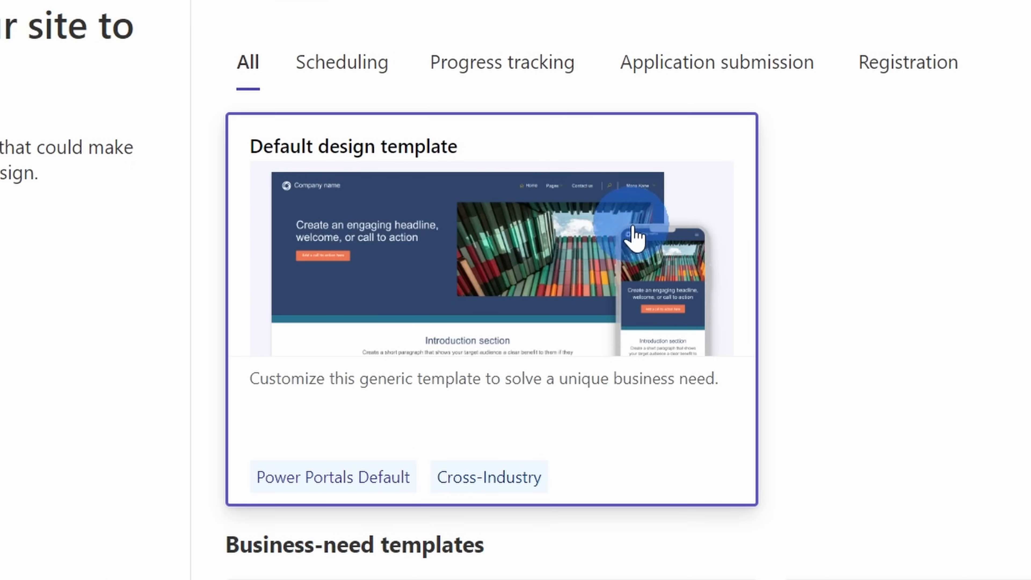
- Browse the available site templates, covering the default design and the business-need templates
scroll(650, 230, "down", 5)
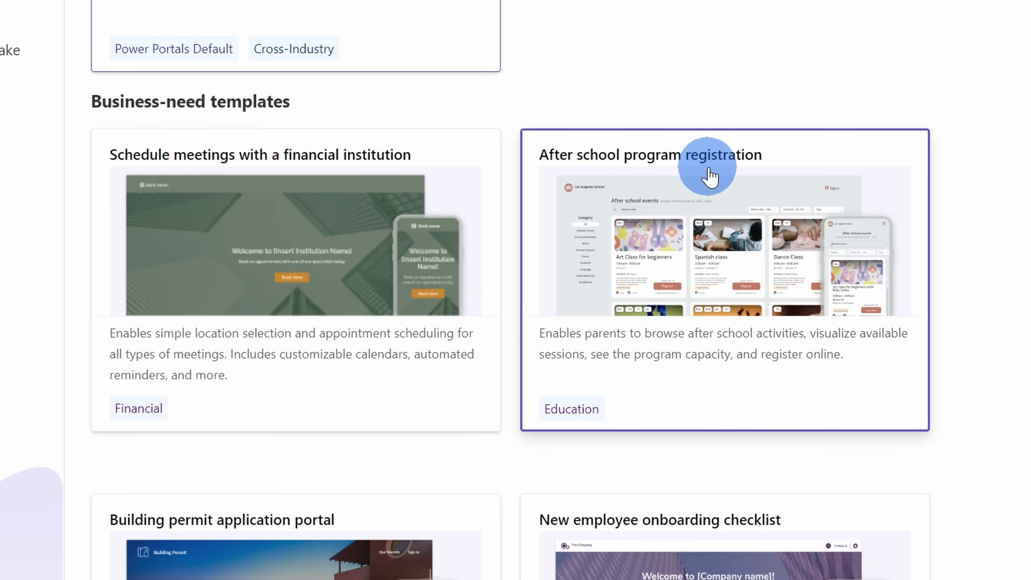
scroll(746, 181, "down", 4)
scroll(747, 181, "down", 3)
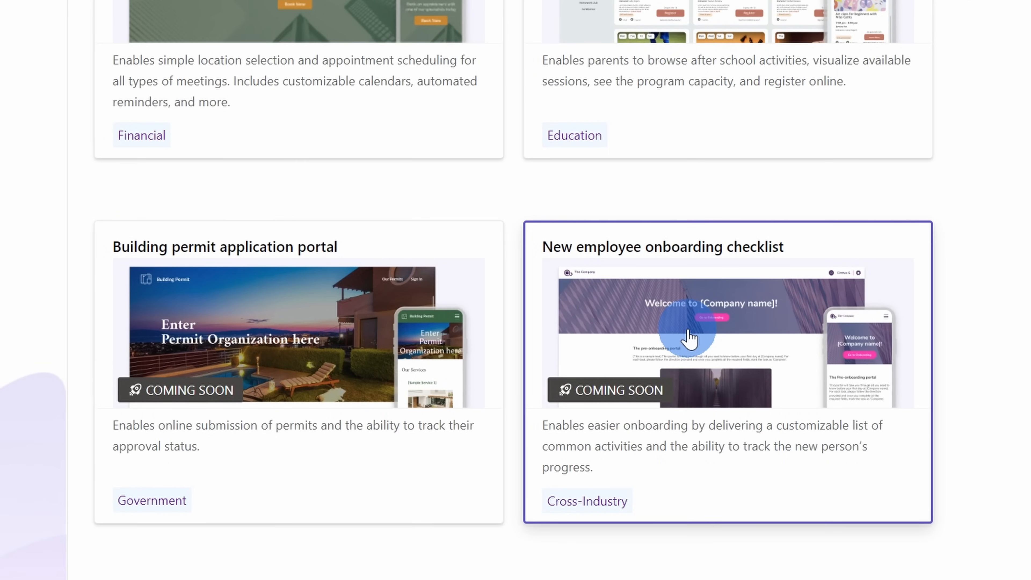
scroll(897, 426, "up", 5)
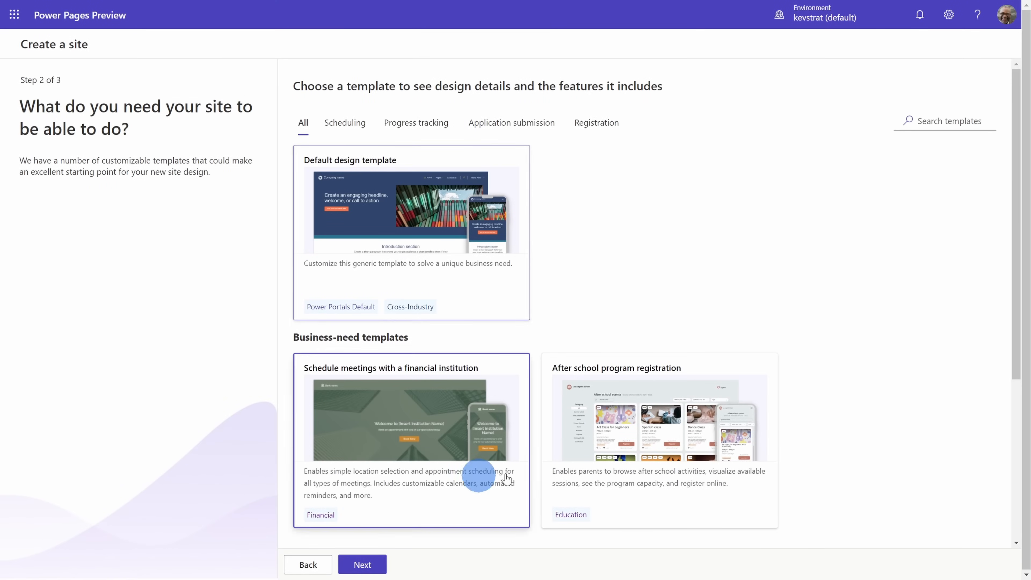
scroll(822, 463, "down", 6)
scroll(873, 410, "up", 2)
scroll(874, 410, "up", 4)
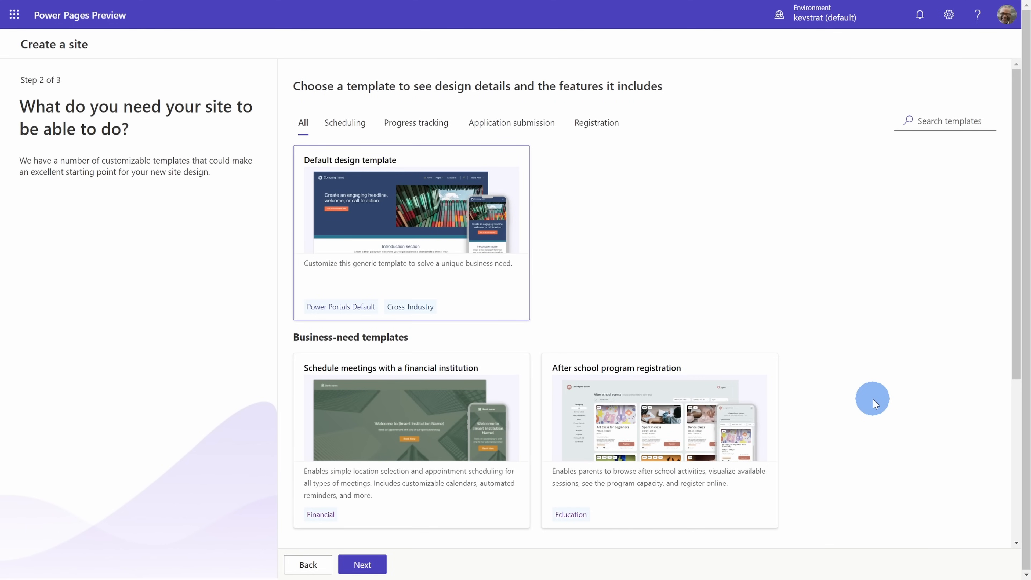
- Preview the Default design template's sample pages in desktop and mobile layouts, and choose it for the site
left_click(432, 207)
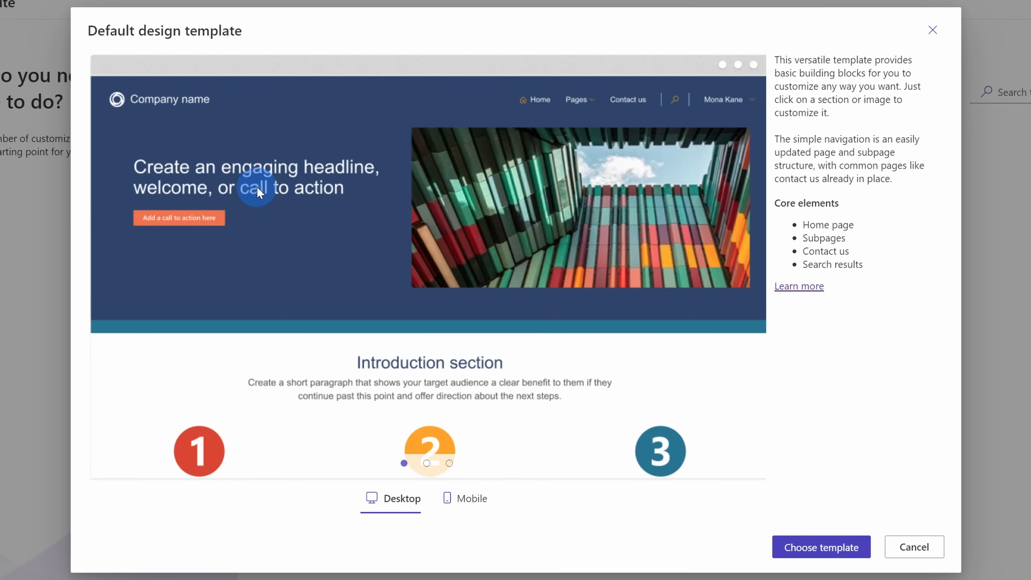
left_click(426, 463)
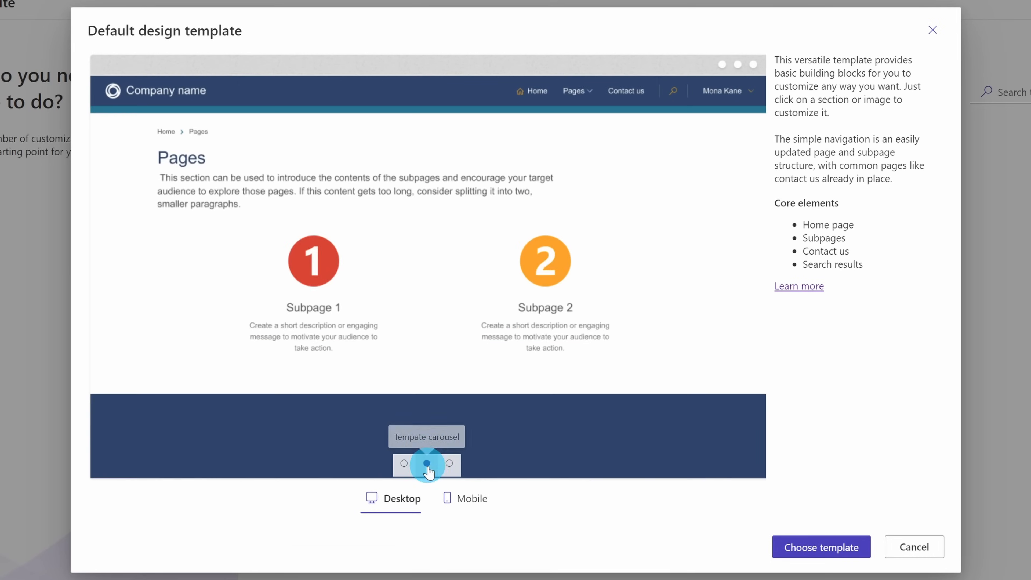
left_click(450, 463)
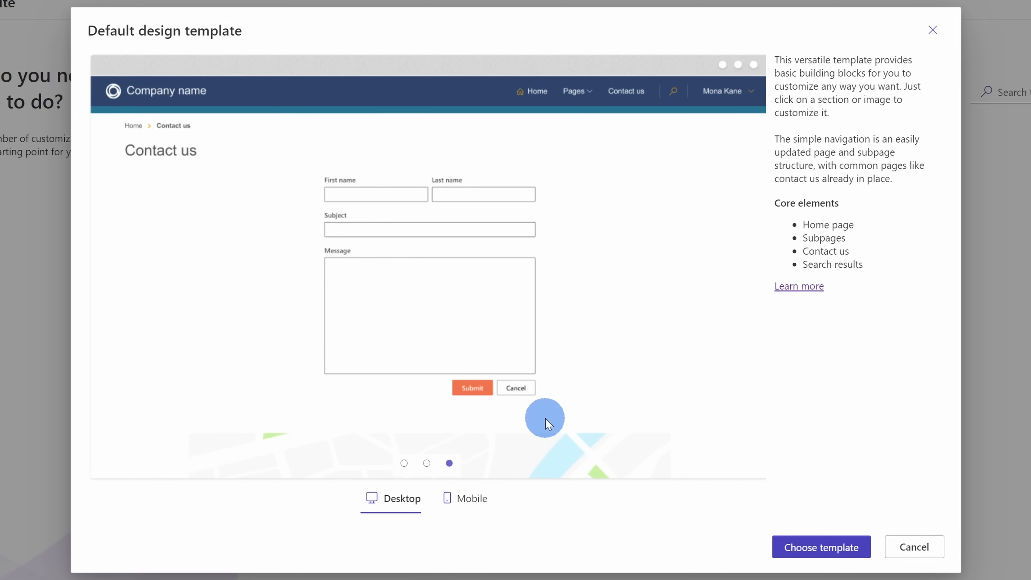
left_click(470, 501)
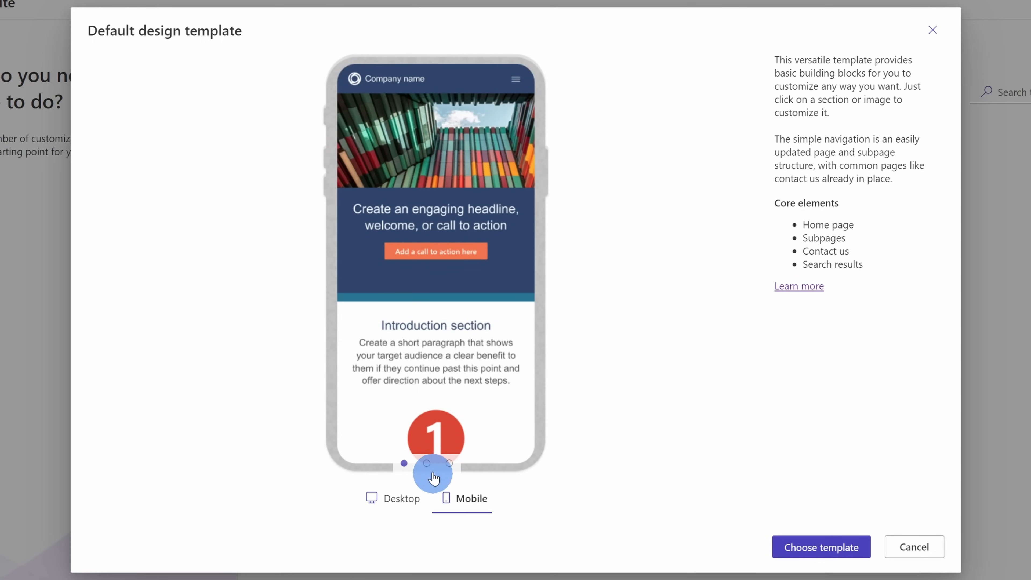
left_click(448, 463)
left_click(404, 463)
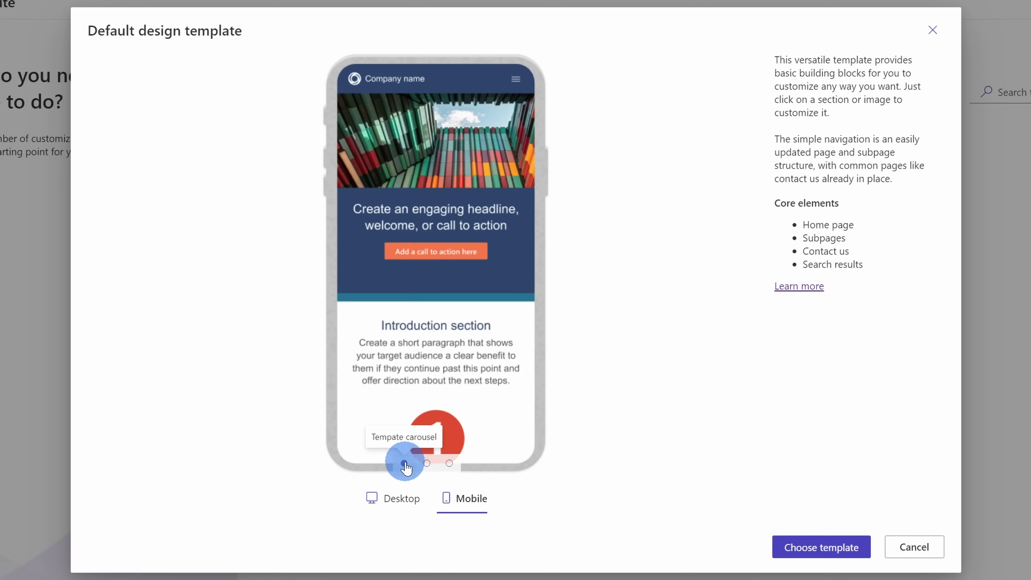
left_click(403, 500)
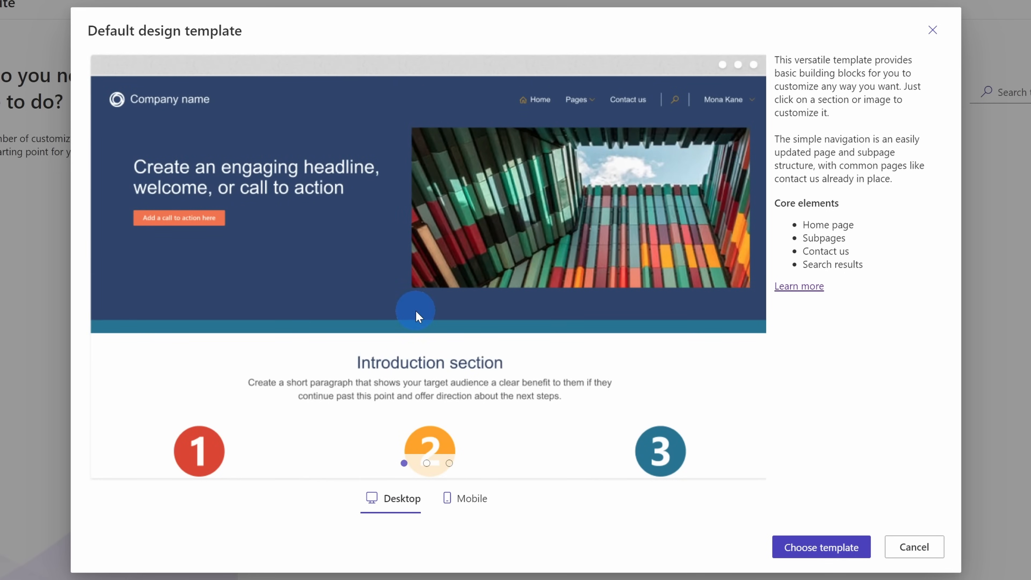
left_click(837, 548)
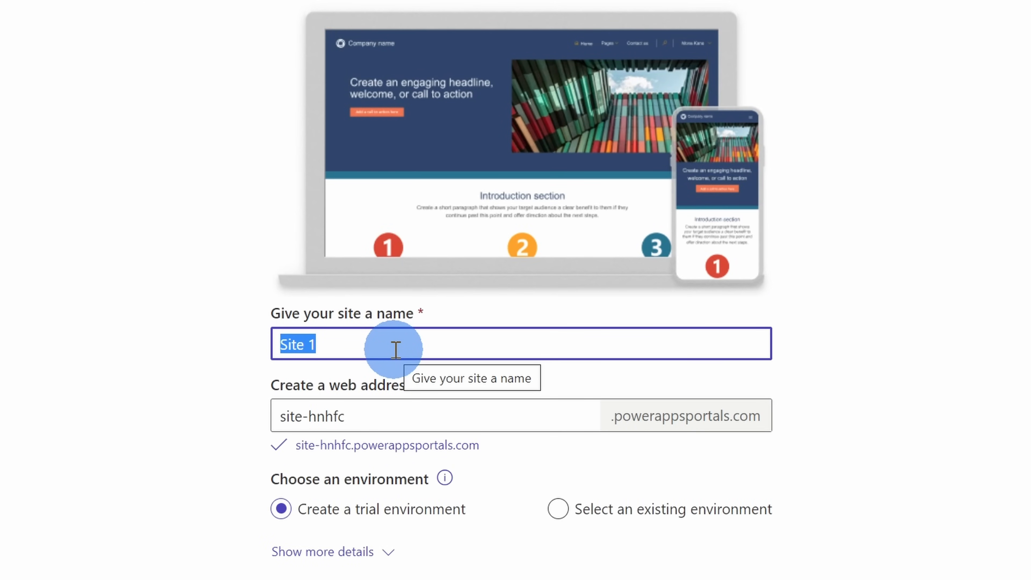
- Create the site as KCC Investor Relations in a trial environment and dismiss the design studio's welcome tour
type("KCC Investor Relations")
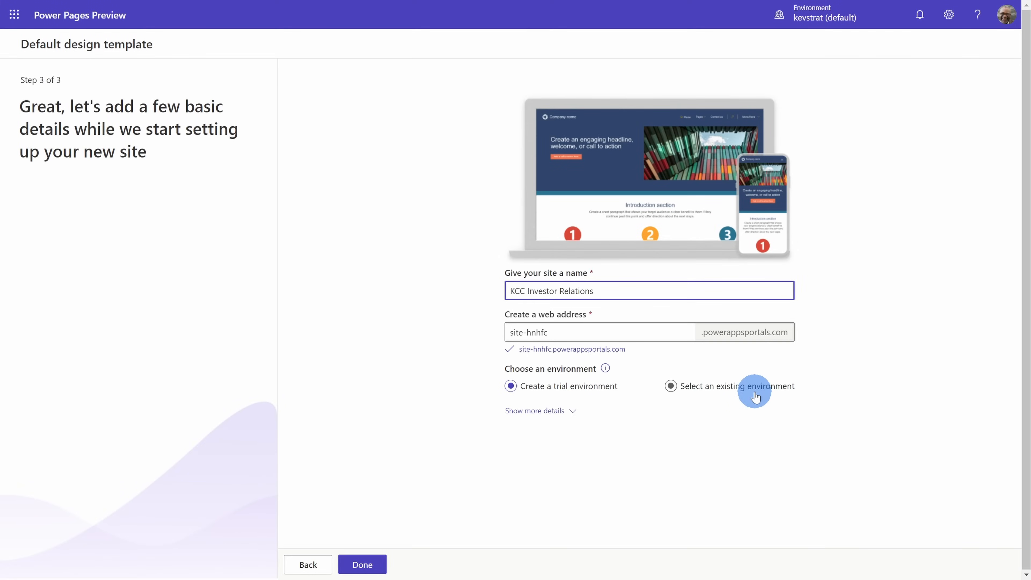
left_click(362, 564)
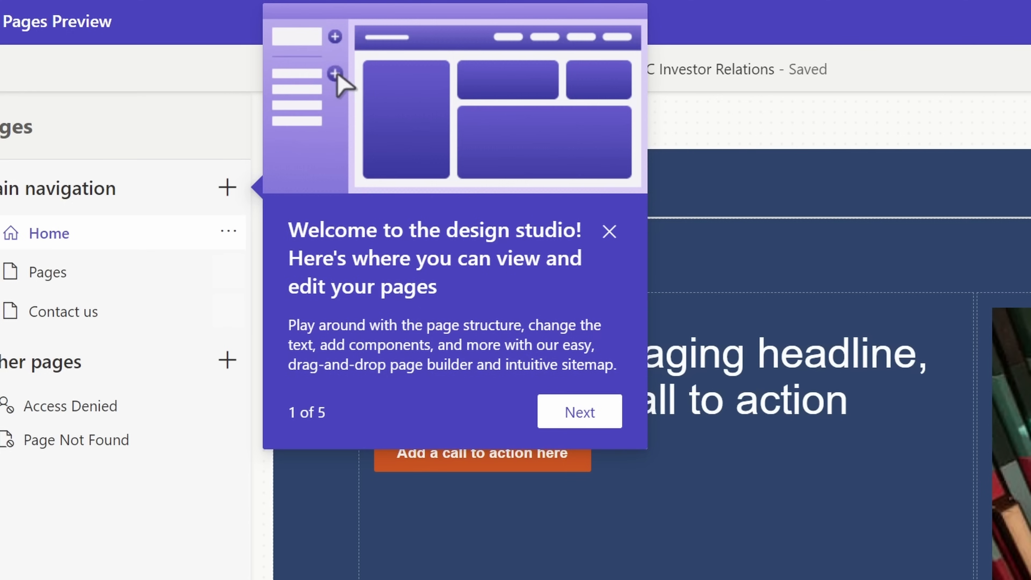
left_click(608, 232)
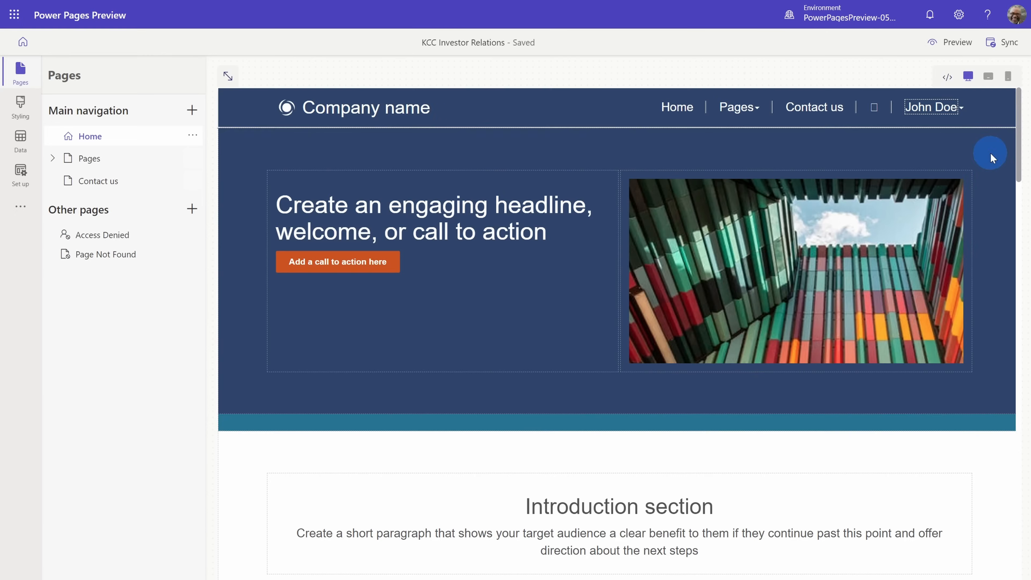
- Review the template content on the Home page, the Pages page and its Subpage 1
scroll(982, 255, "down", 10)
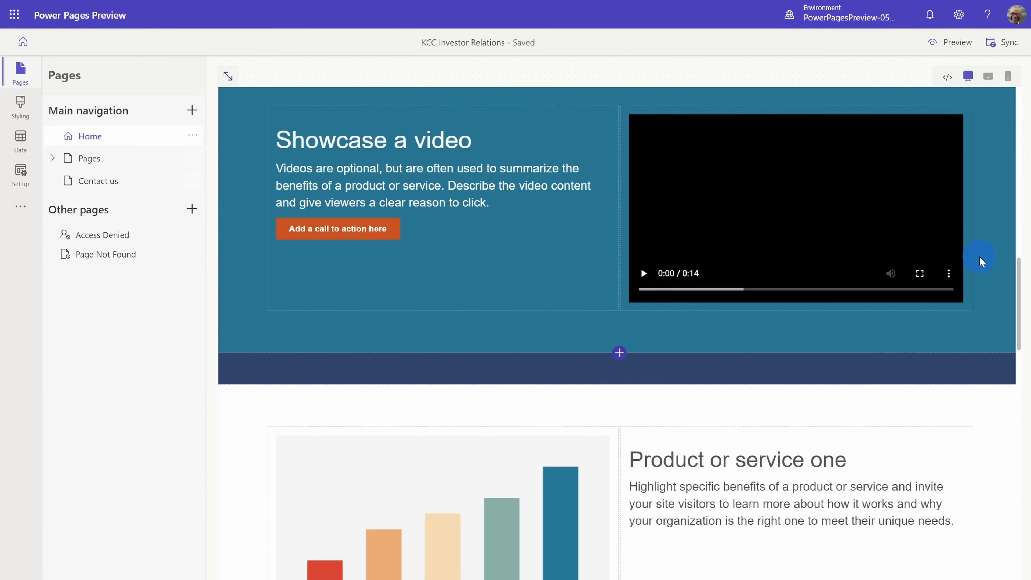
scroll(980, 257, "down", 15)
scroll(978, 257, "up", 10)
scroll(977, 257, "up", 12)
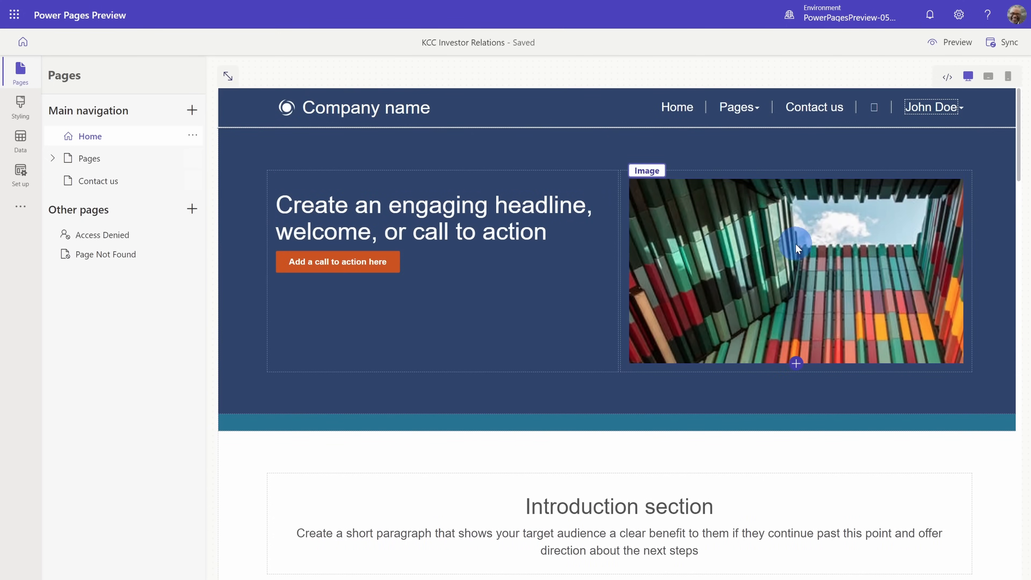
left_click(110, 160)
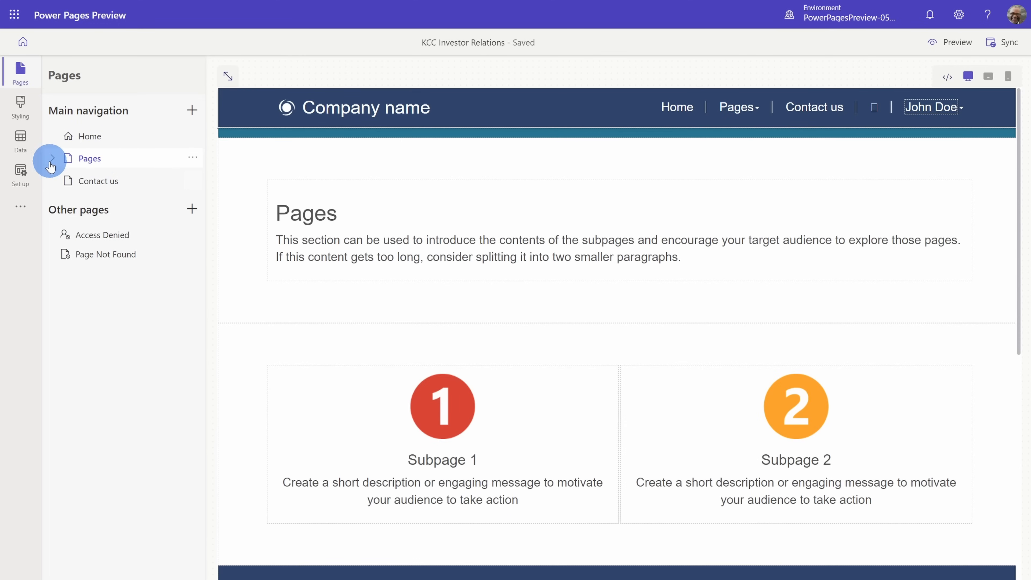
scroll(369, 373, "down", 2)
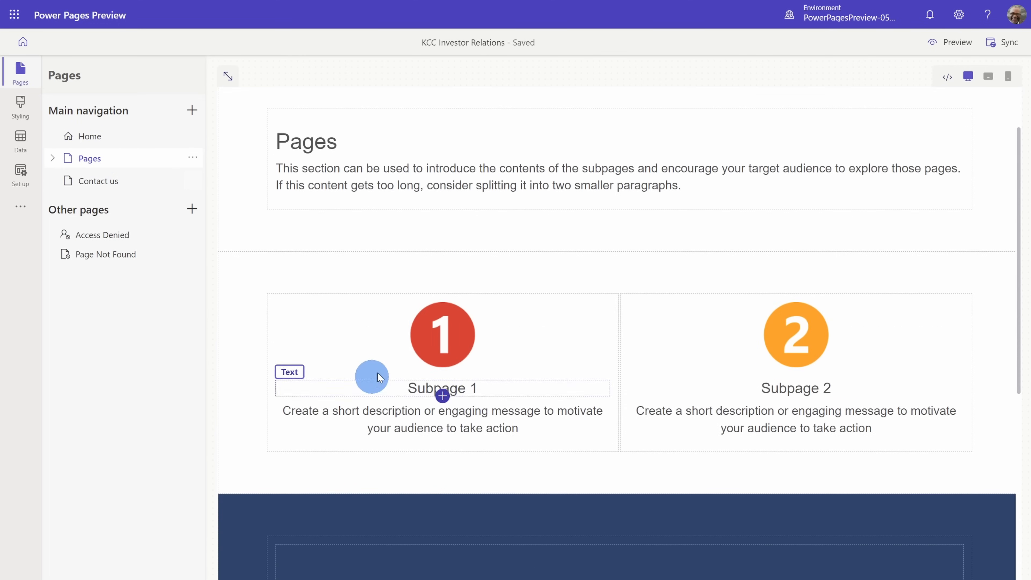
left_click(52, 158)
left_click(103, 182)
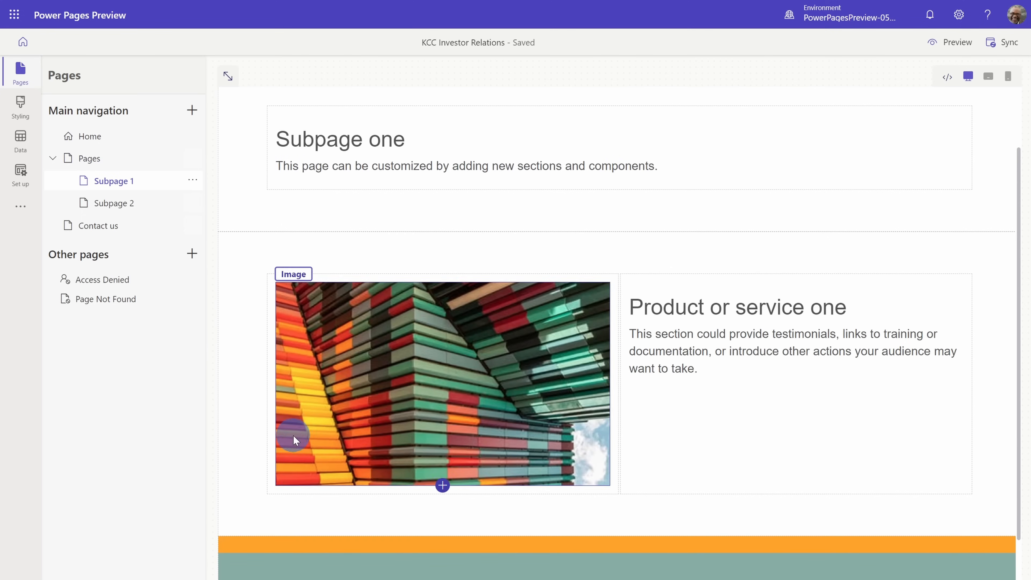
scroll(528, 201, "down", 1)
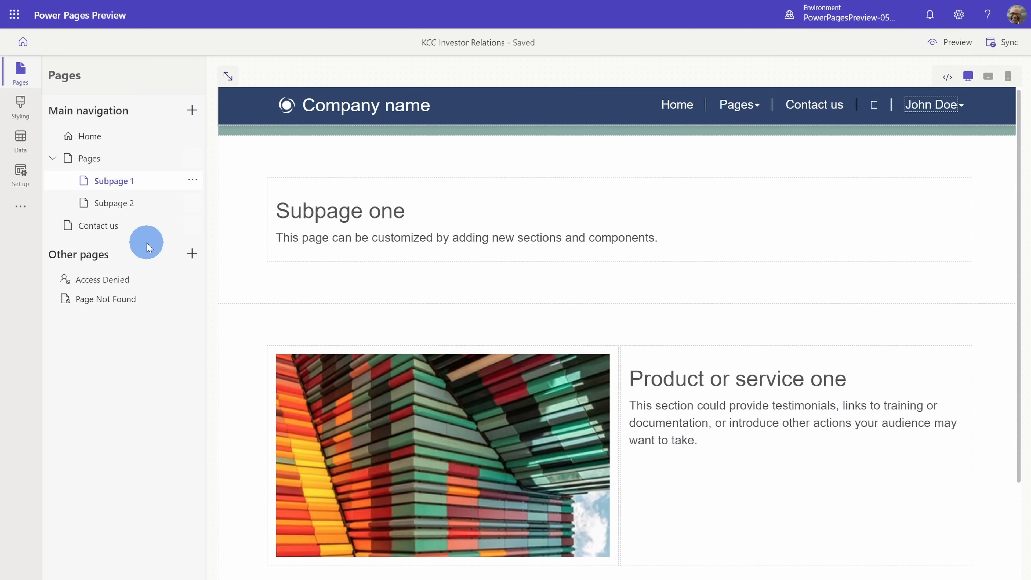
- Examine the Contact us page and its contact form
left_click(141, 234)
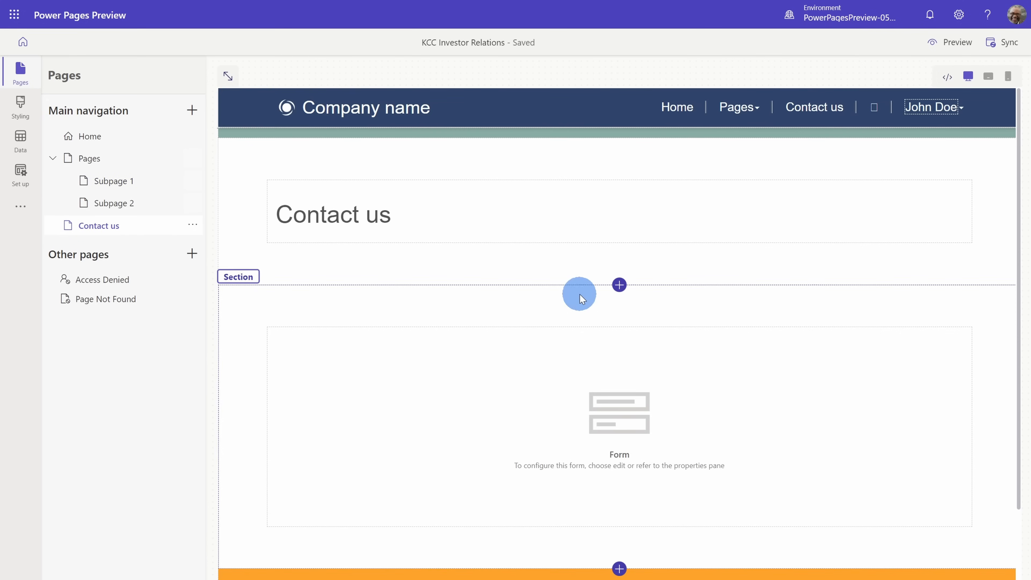
scroll(518, 255, "down", 5)
scroll(505, 370, "up", 5)
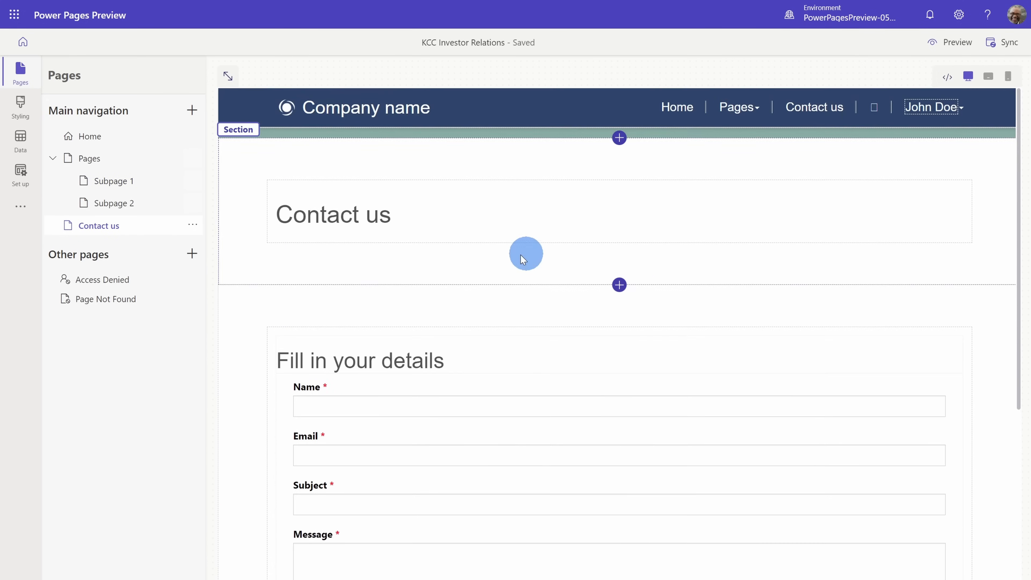
scroll(460, 258, "down", 5)
scroll(509, 334, "up", 5)
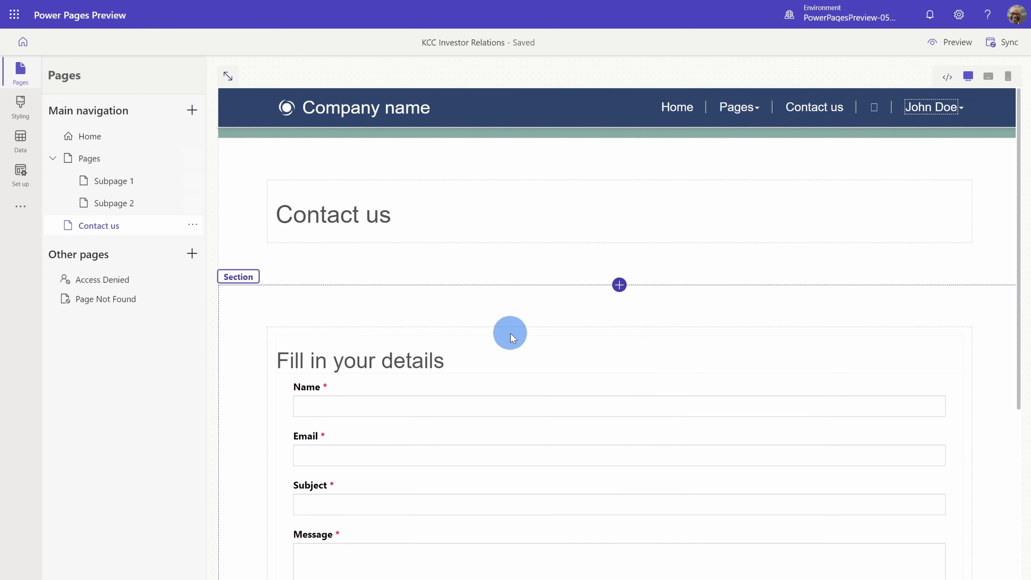
- From the Home page, nest Contact us under Pages as a subpage and check the site header's Pages submenu
left_click(126, 141)
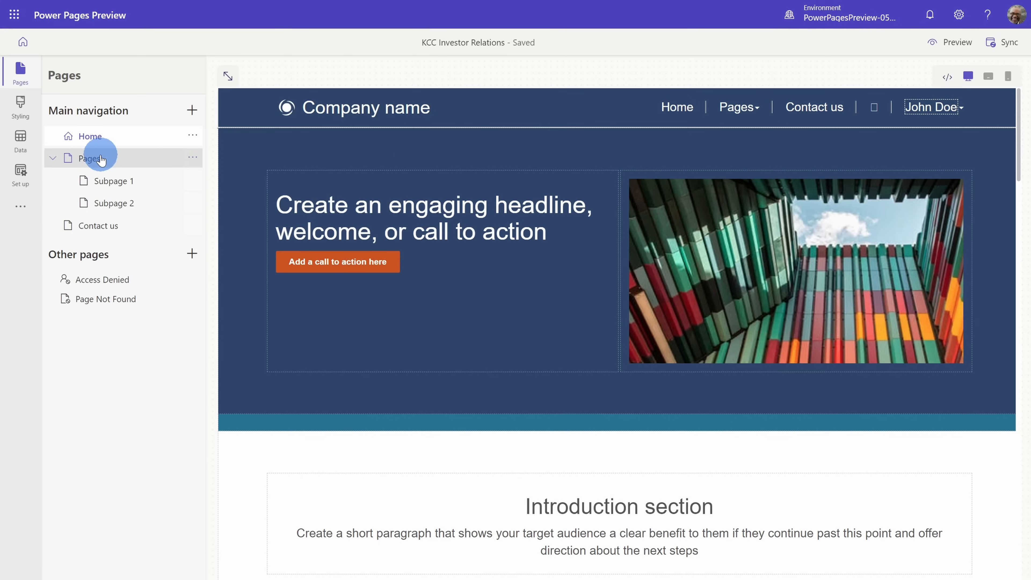
left_click(756, 108)
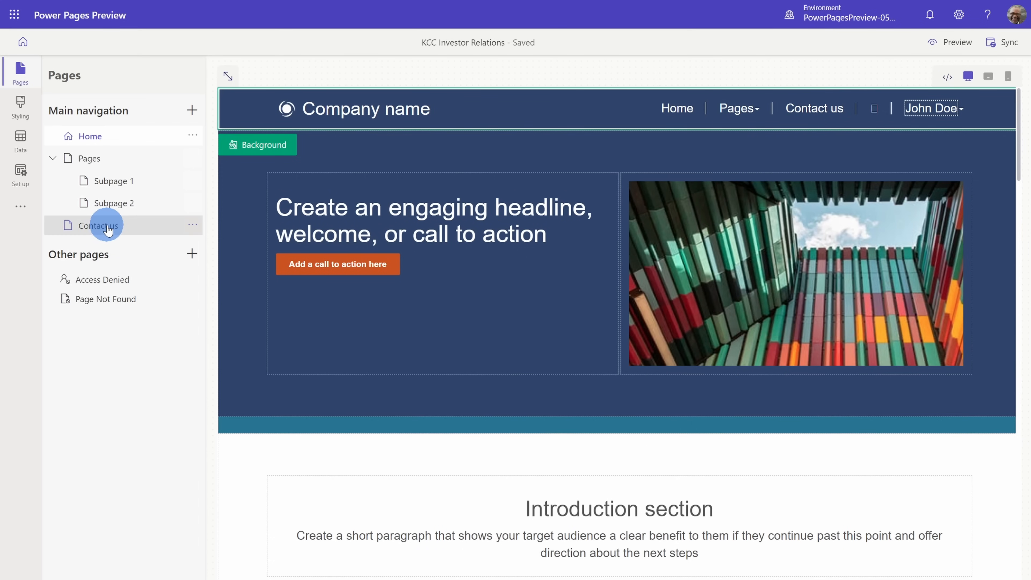
left_click_drag(105, 225, 124, 173)
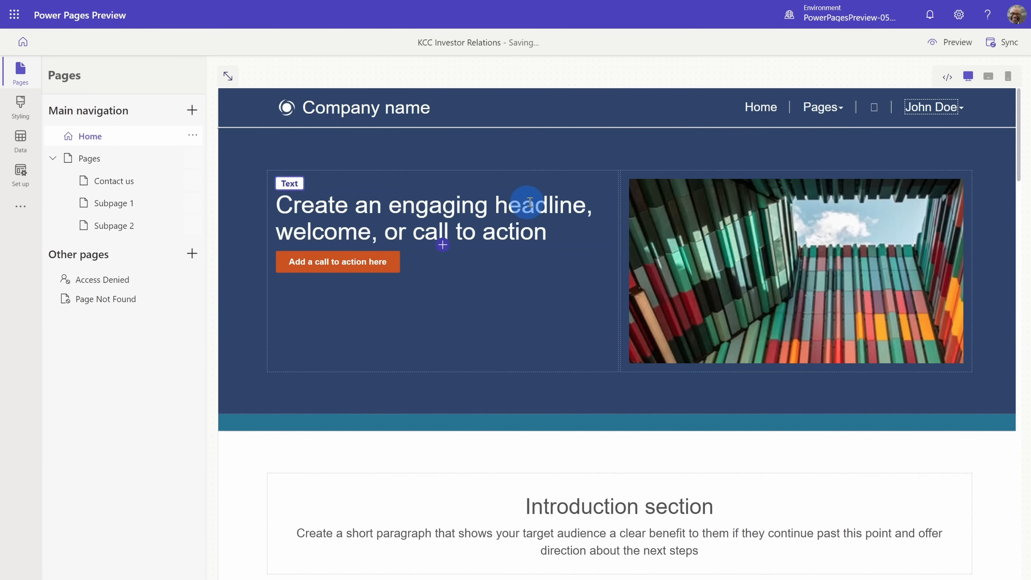
left_click(838, 109)
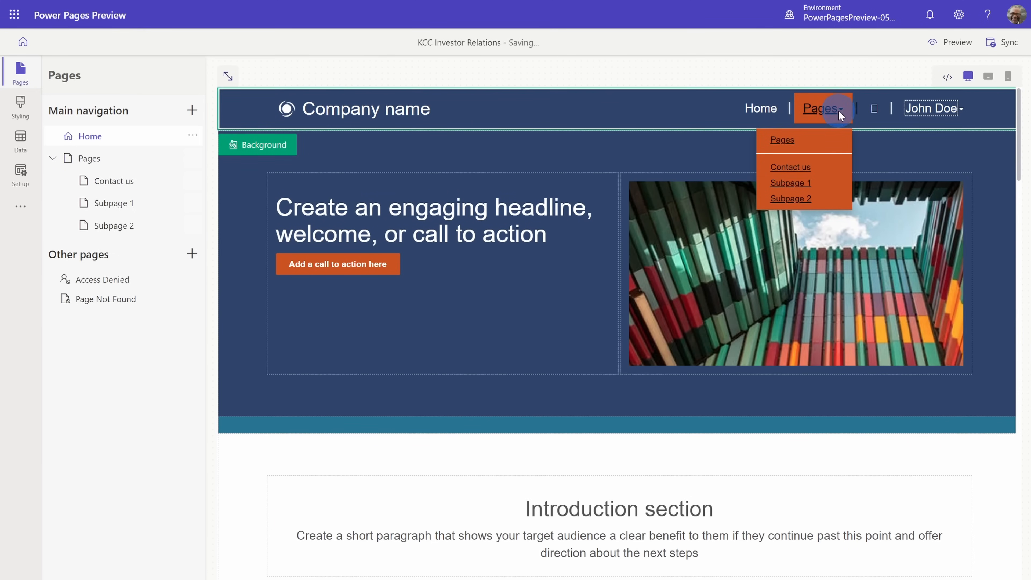
- Promote the Contact us subpage back to the top level of the main navigation
left_click(192, 181)
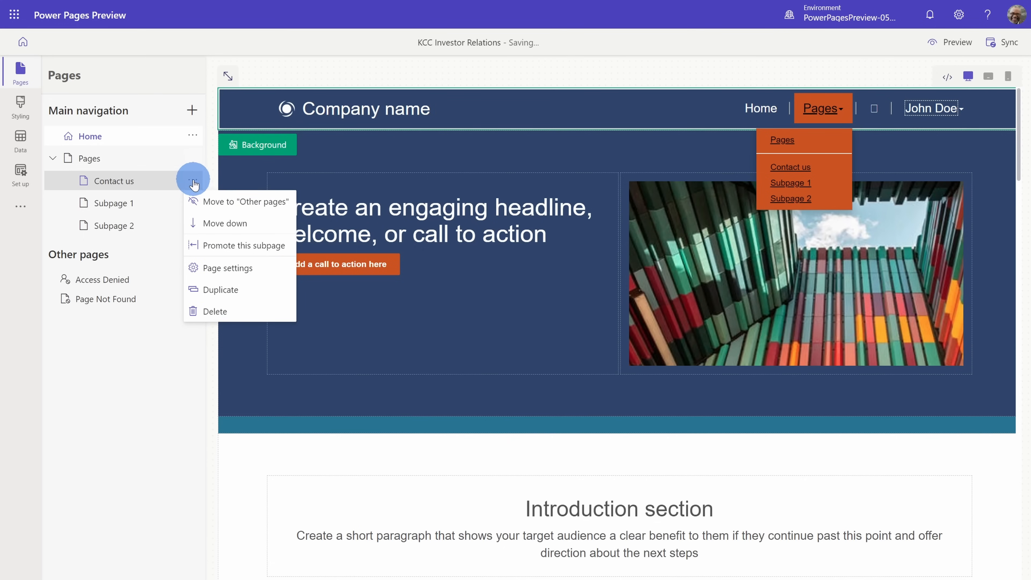
left_click(241, 247)
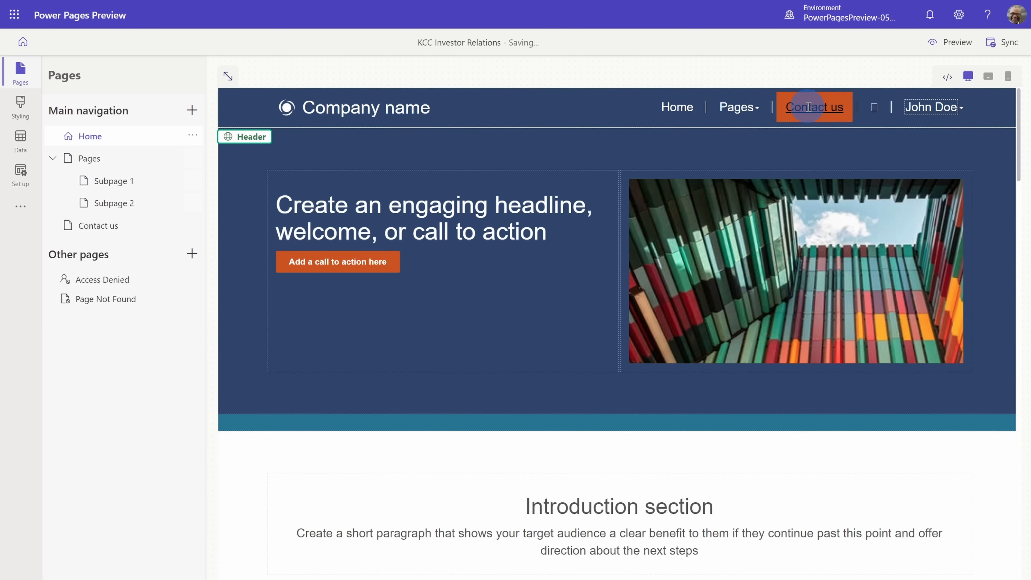
- Review the standard layouts offered for a new main-navigation page and the page options available for Subpage 2
left_click(192, 109)
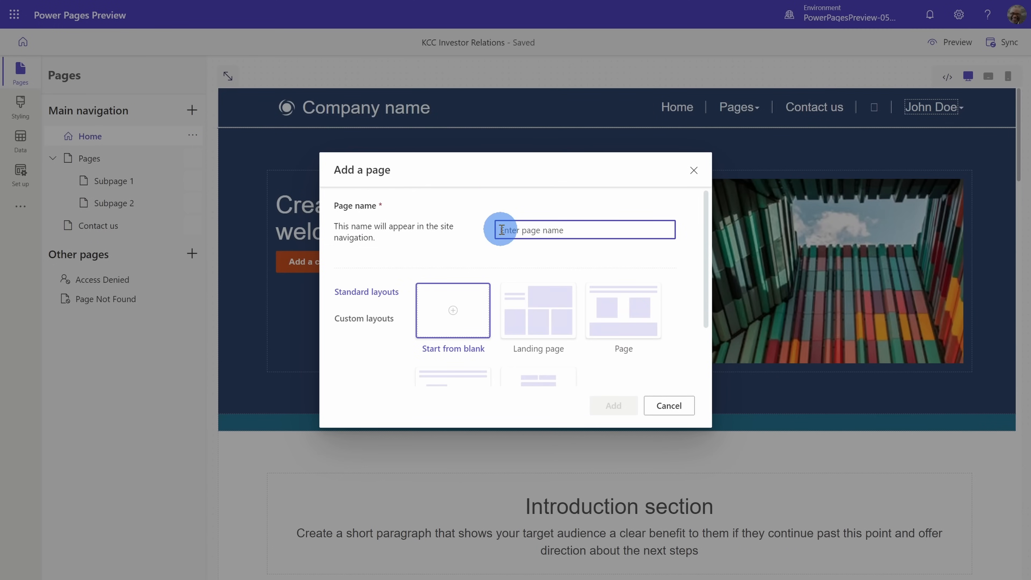
scroll(577, 324, "down", 2)
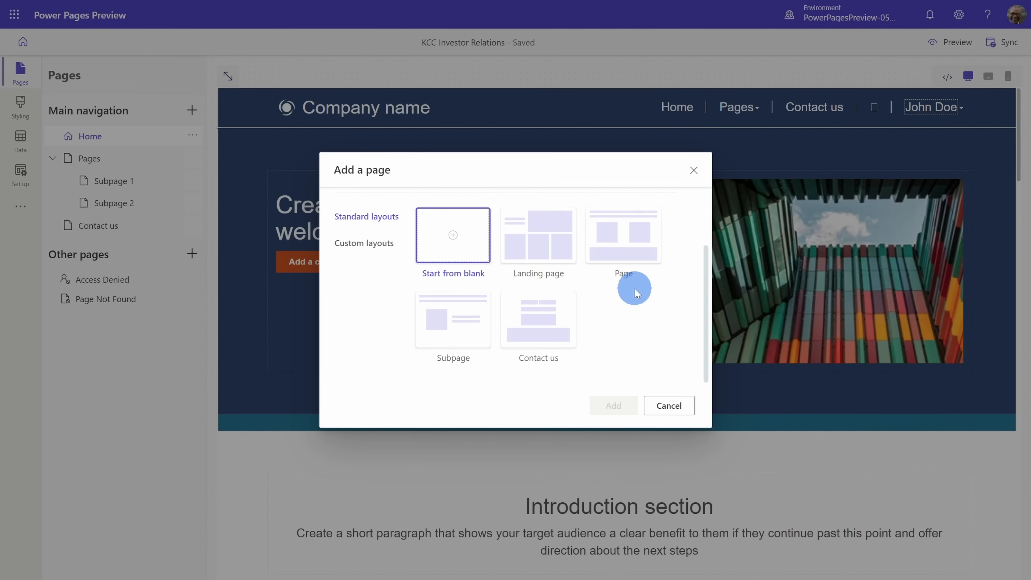
left_click(669, 405)
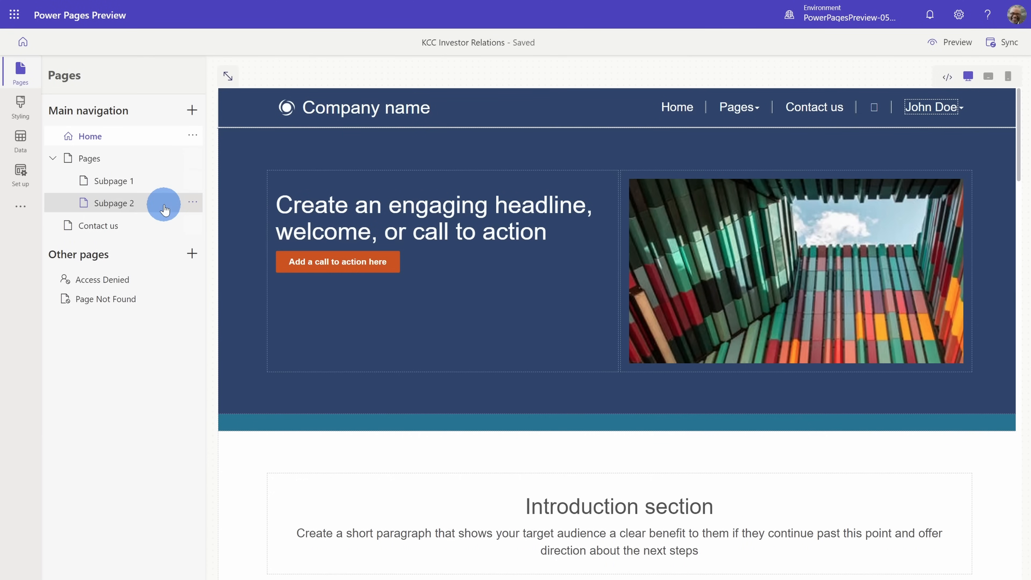
left_click(192, 203)
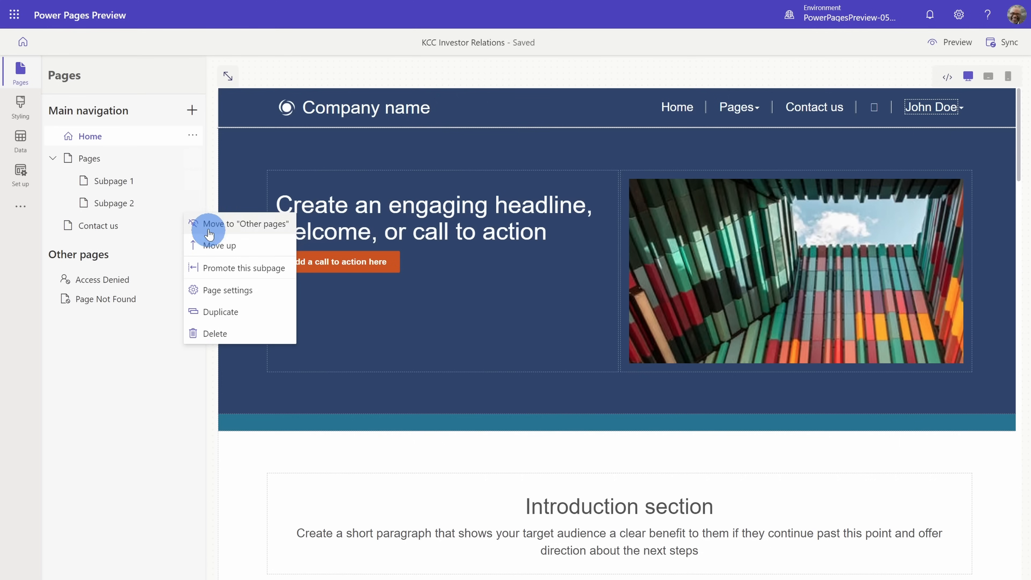
left_click(202, 188)
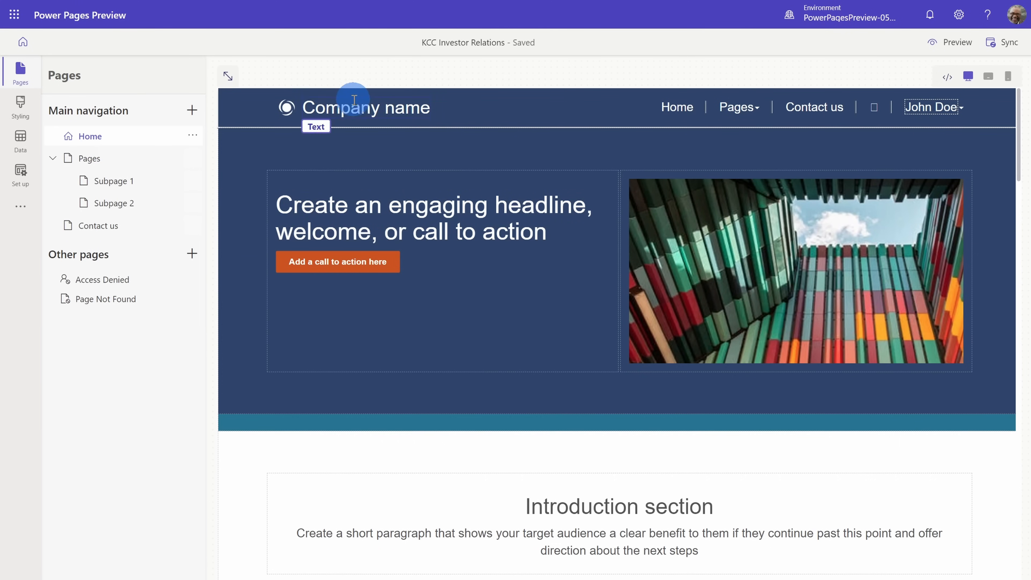
- Replace the placeholder logo in the site header with KCC Logo.png from the media library
scroll(867, 252, "down", 10)
scroll(873, 273, "up", 9)
scroll(873, 273, "up", 1)
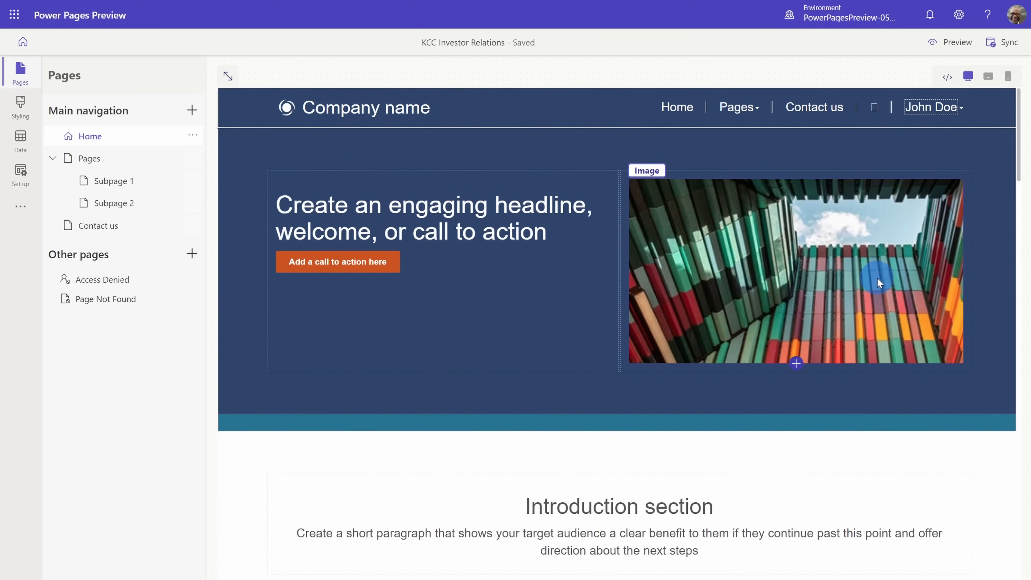
left_click(287, 115)
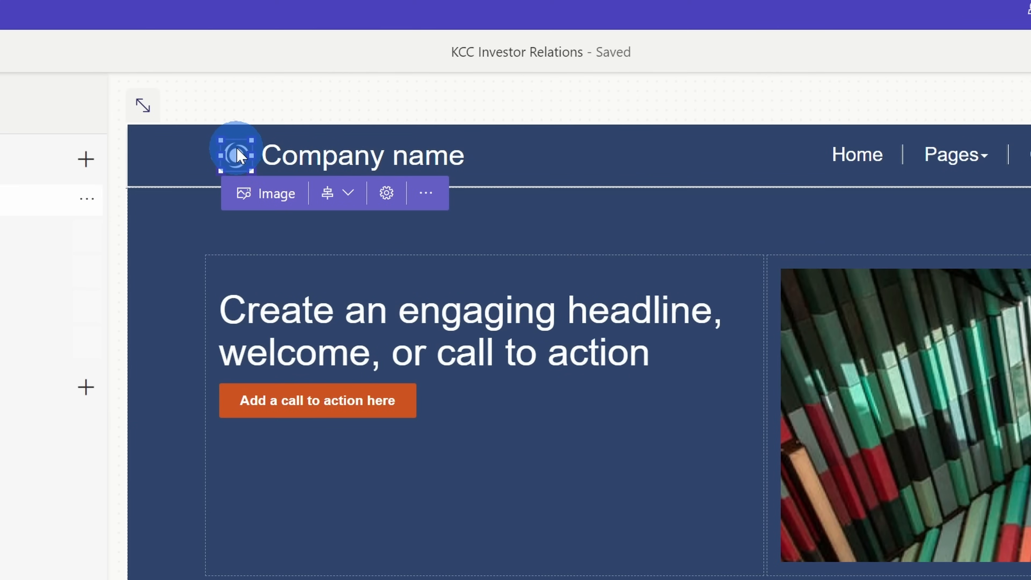
left_click(268, 194)
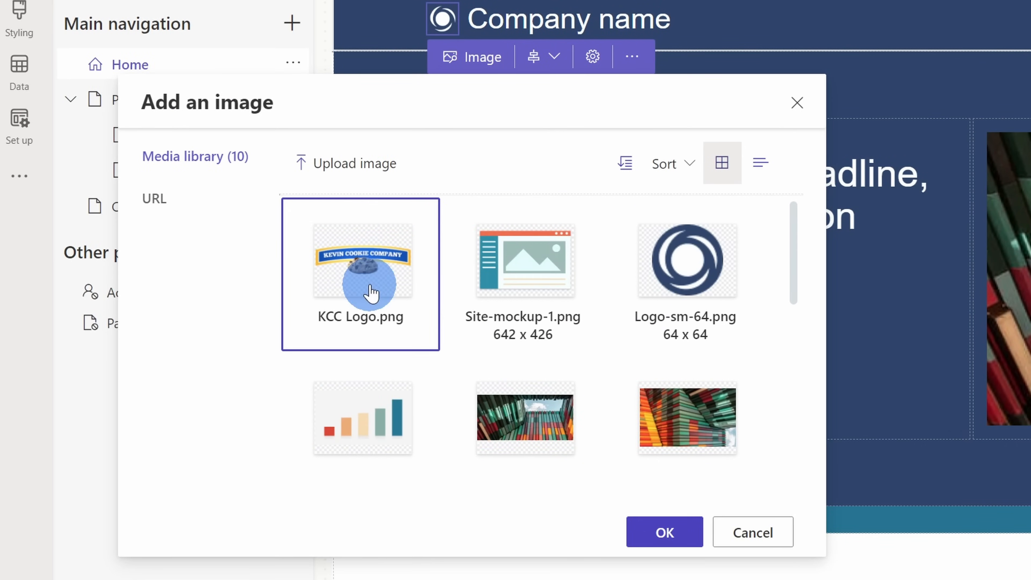
left_click(664, 532)
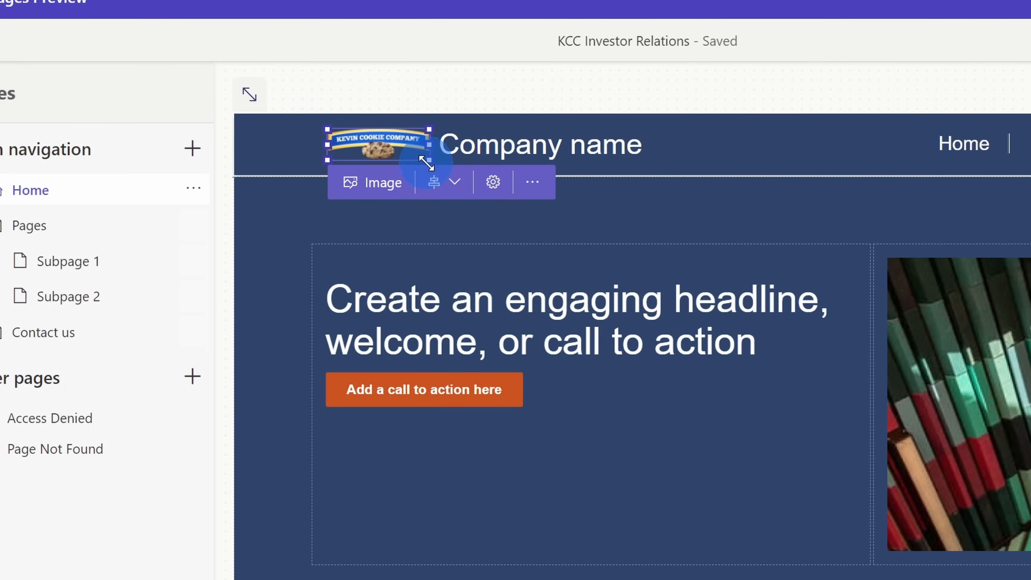
left_click_drag(428, 157, 428, 156)
- Change the "Company name" title in the site header to "KCC Investor Relations"
left_click(454, 143)
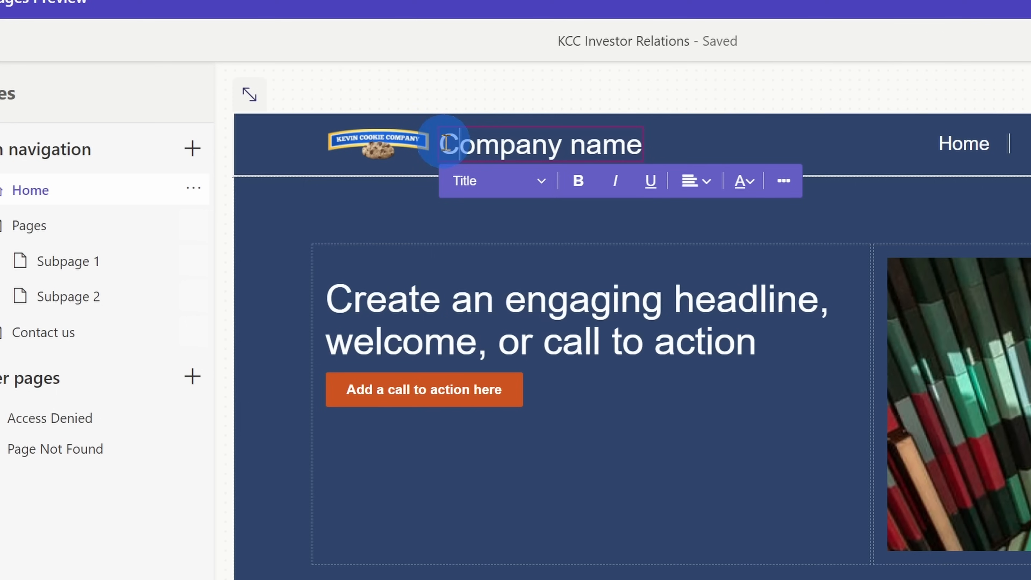
left_click_drag(449, 149, 638, 143)
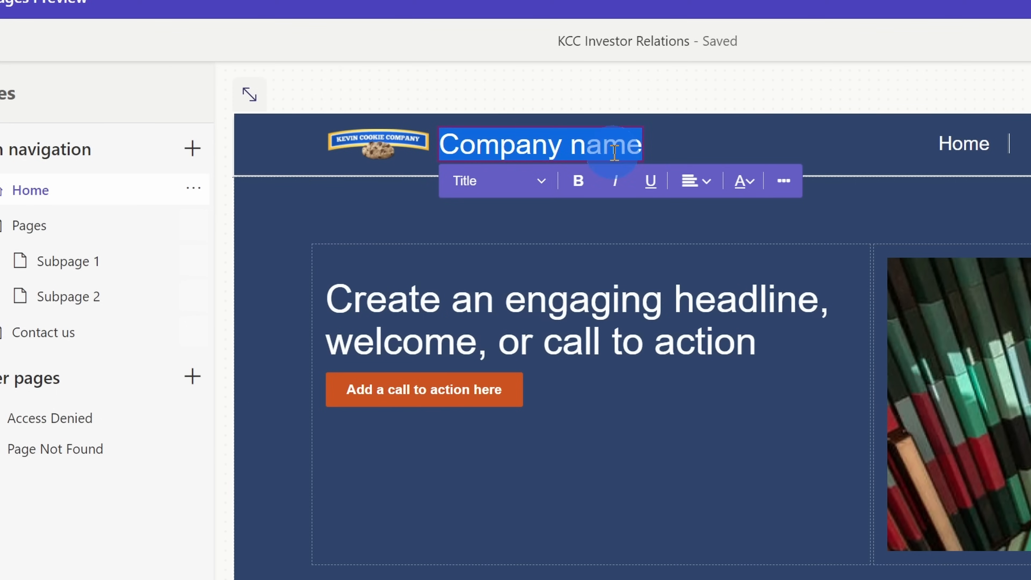
type("KCC Inve")
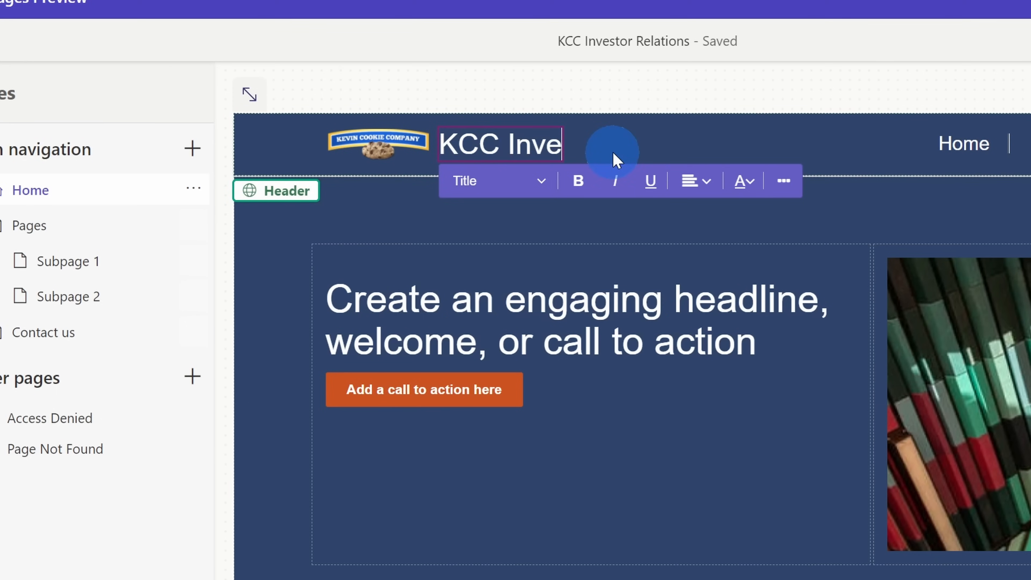
type("stor Relations")
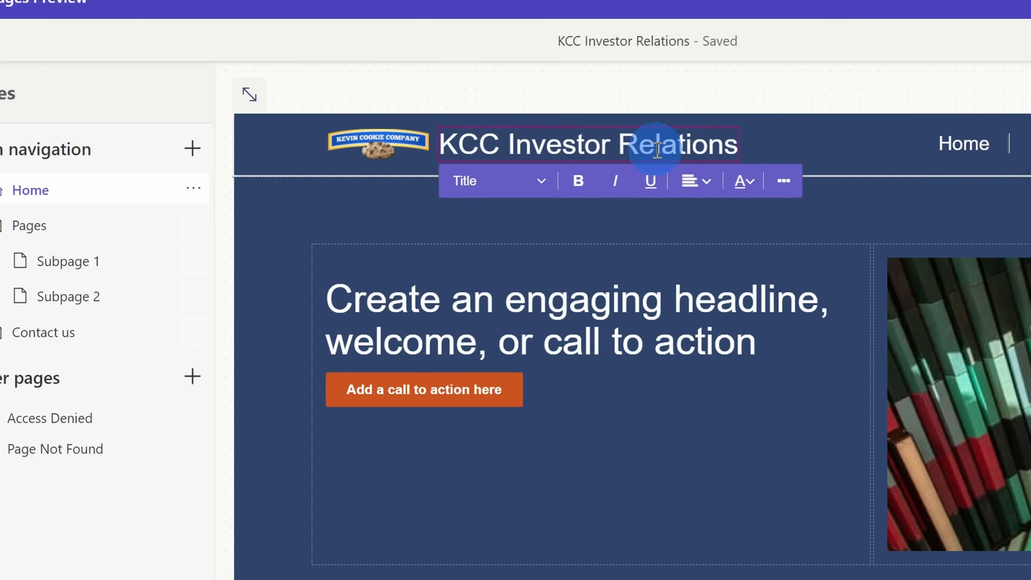
- Try bold, italic and underline formatting on the header title and check its available text styles
triple_click(706, 146)
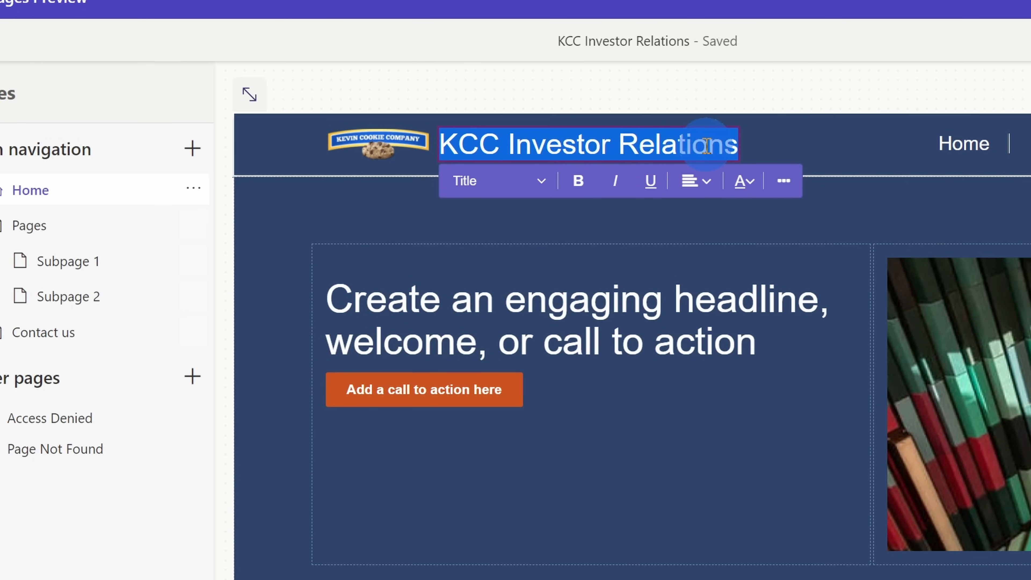
left_click(579, 181)
left_click(614, 182)
left_click(650, 182)
left_click(651, 183)
left_click(621, 182)
left_click(578, 180)
left_click(536, 181)
left_click(537, 180)
left_click(618, 144)
left_click(798, 150)
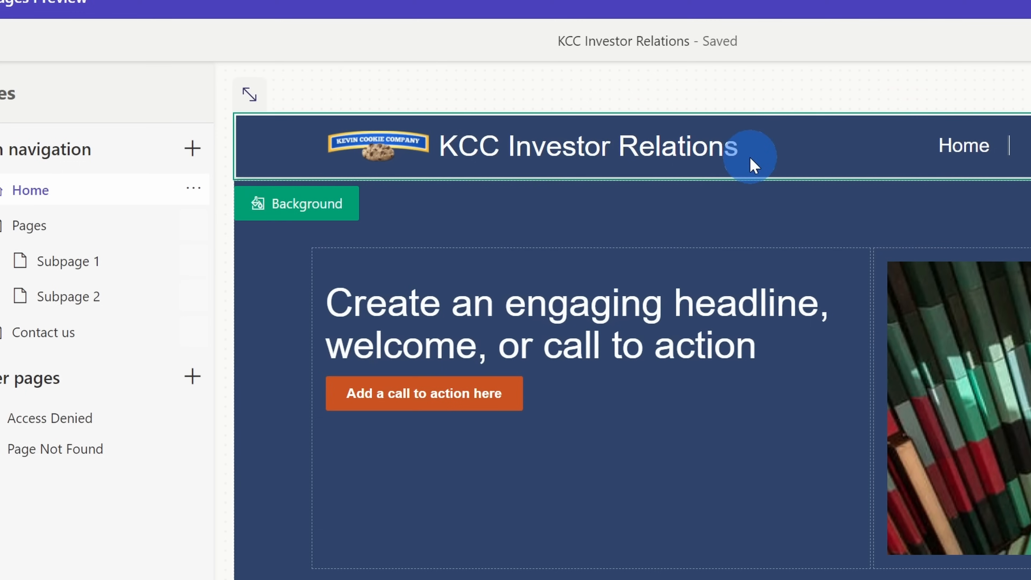
- Examine the editing options for the logo, call-to-action button and header title, and look over the Home page's sections
left_click(402, 140)
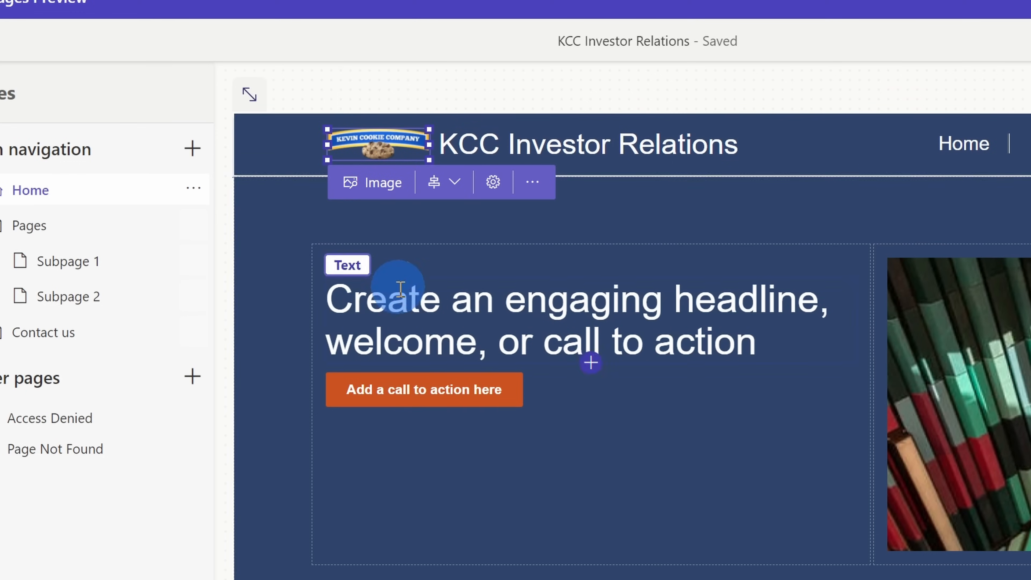
left_click(434, 391)
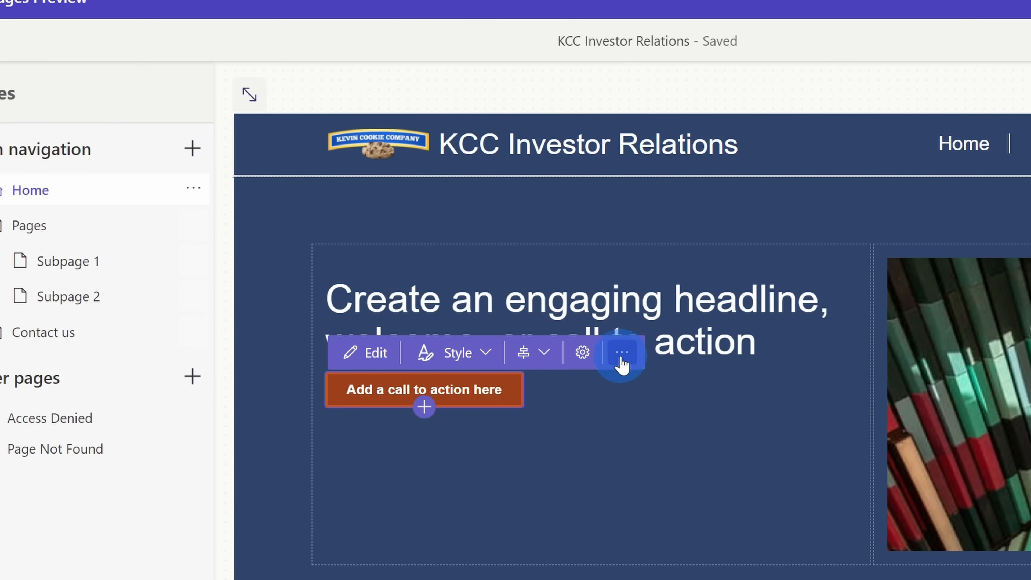
left_click(732, 145)
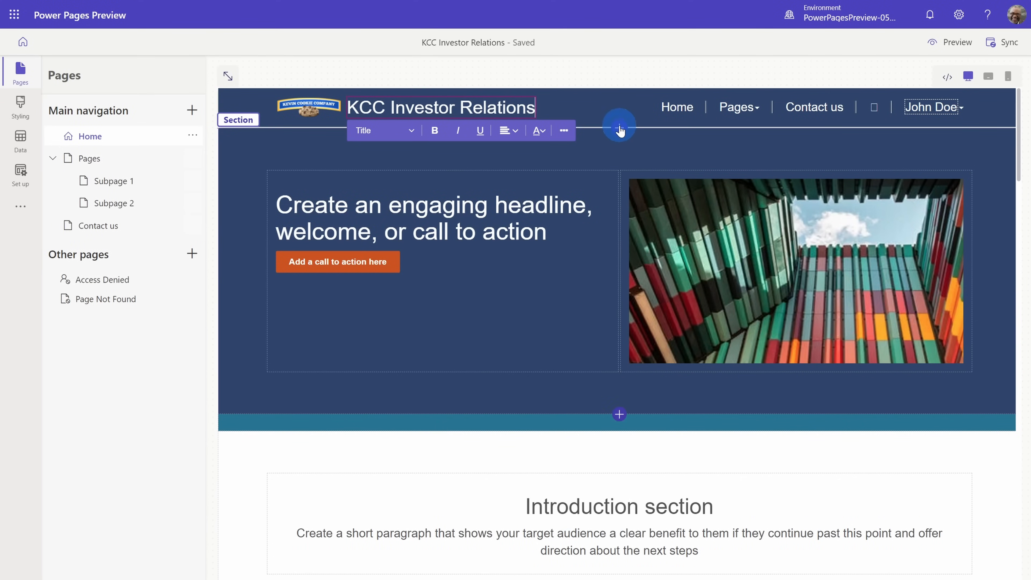
scroll(625, 419, "down", 8)
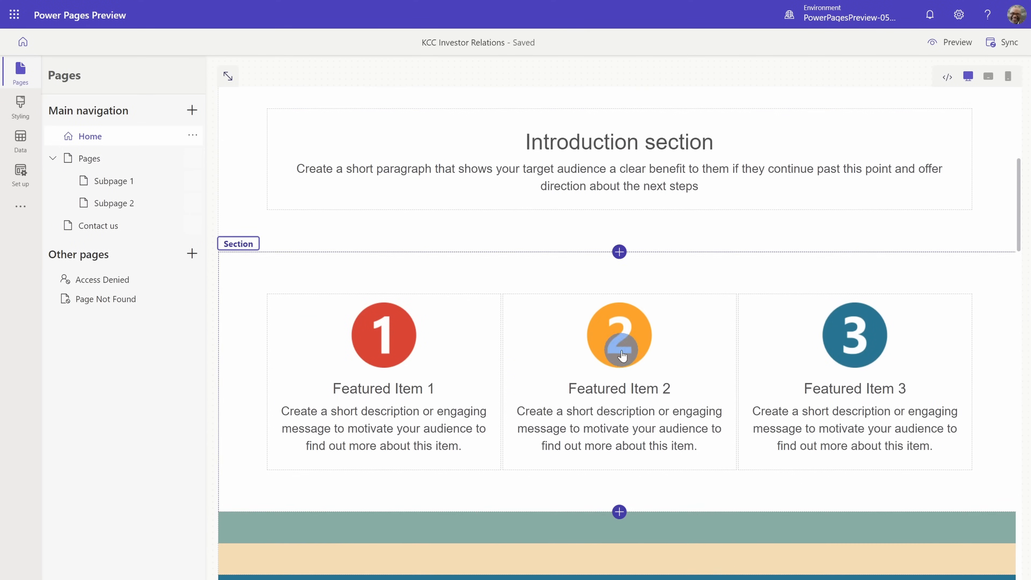
scroll(624, 235, "down", 15)
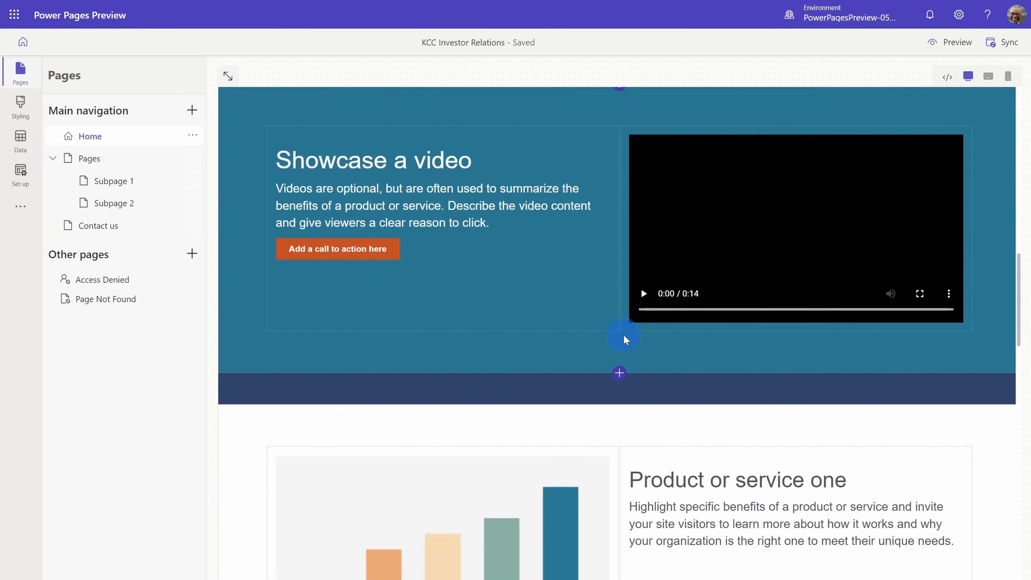
scroll(620, 359, "up", 20)
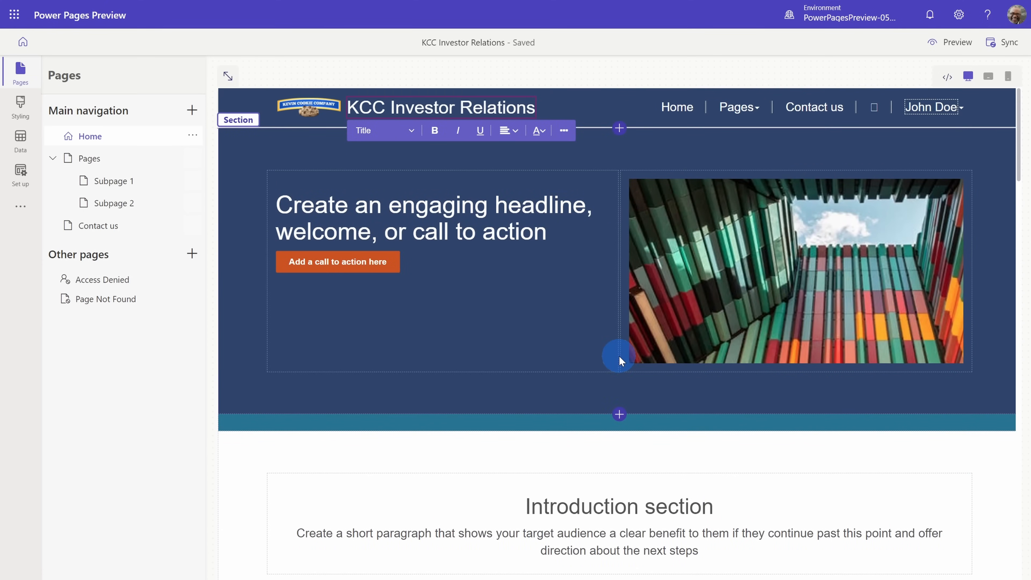
- Add a spacer section between the site header and the headline section, and give it an orange background
left_click(624, 162)
left_click(597, 156)
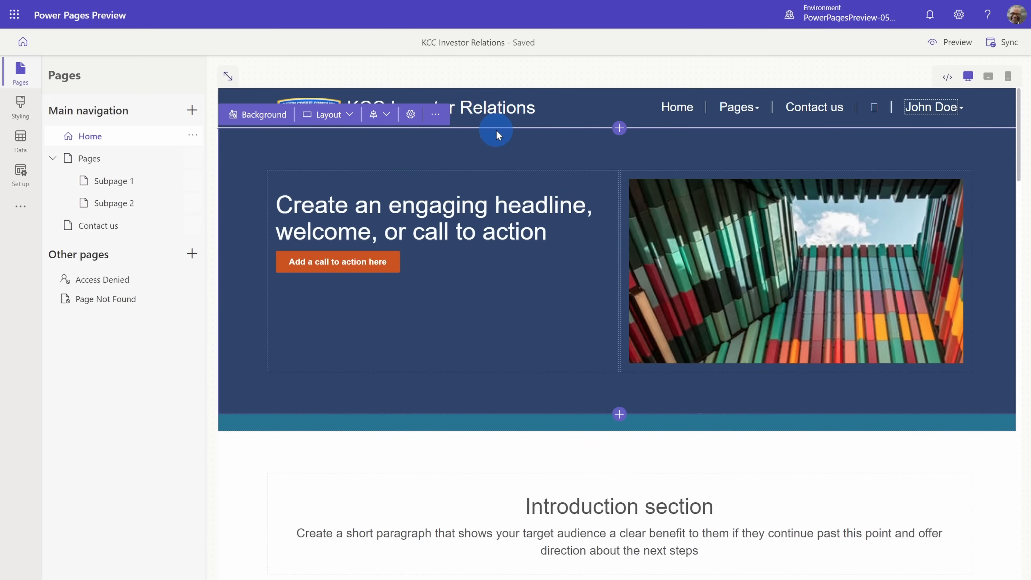
left_click(619, 129)
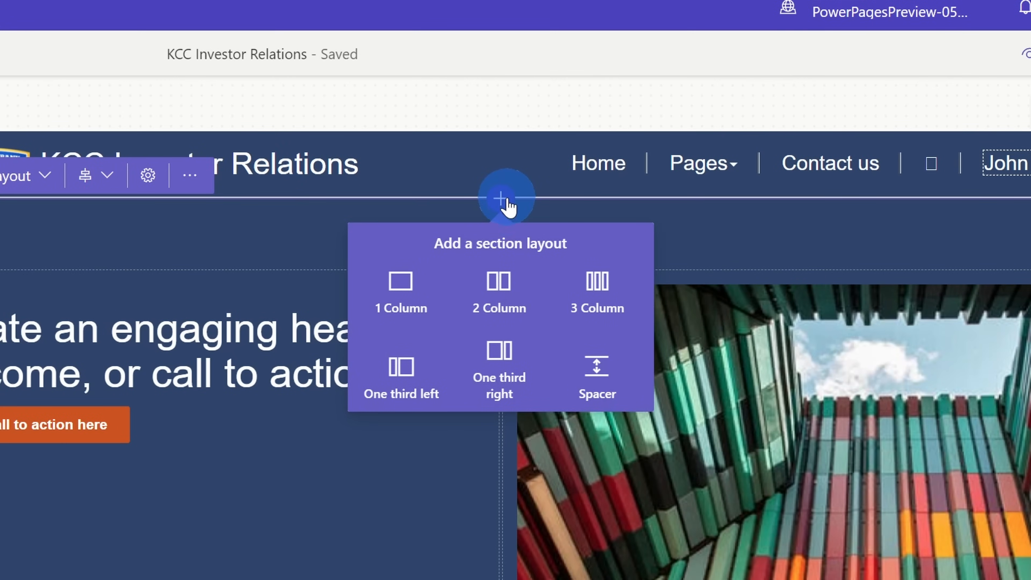
left_click(400, 299)
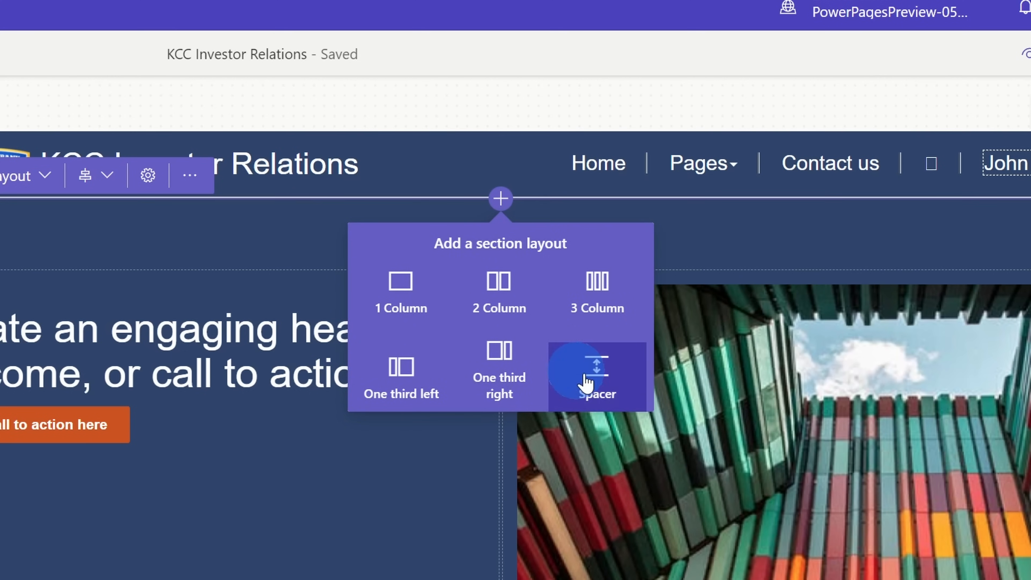
left_click(599, 380)
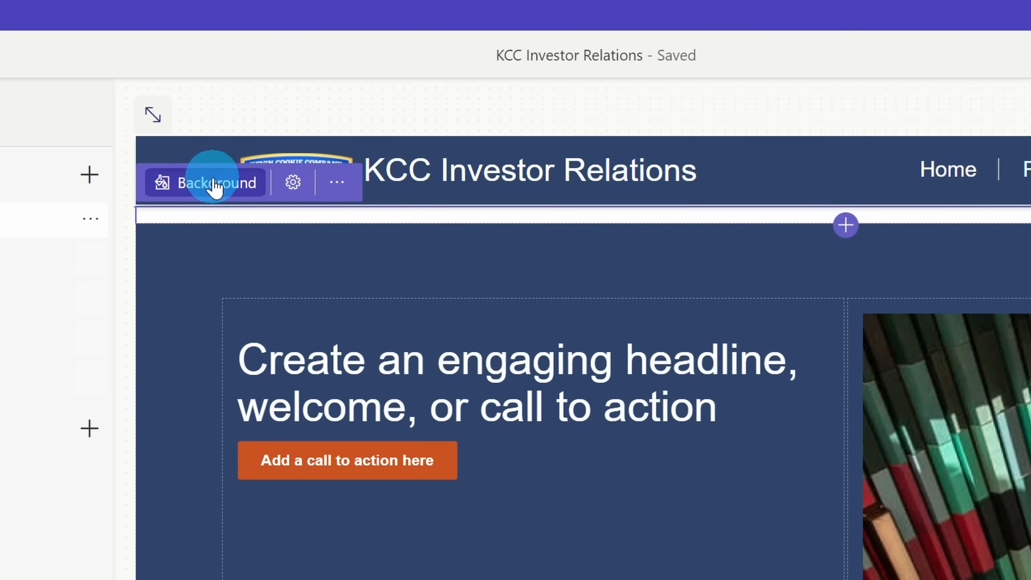
left_click(215, 189)
left_click(160, 298)
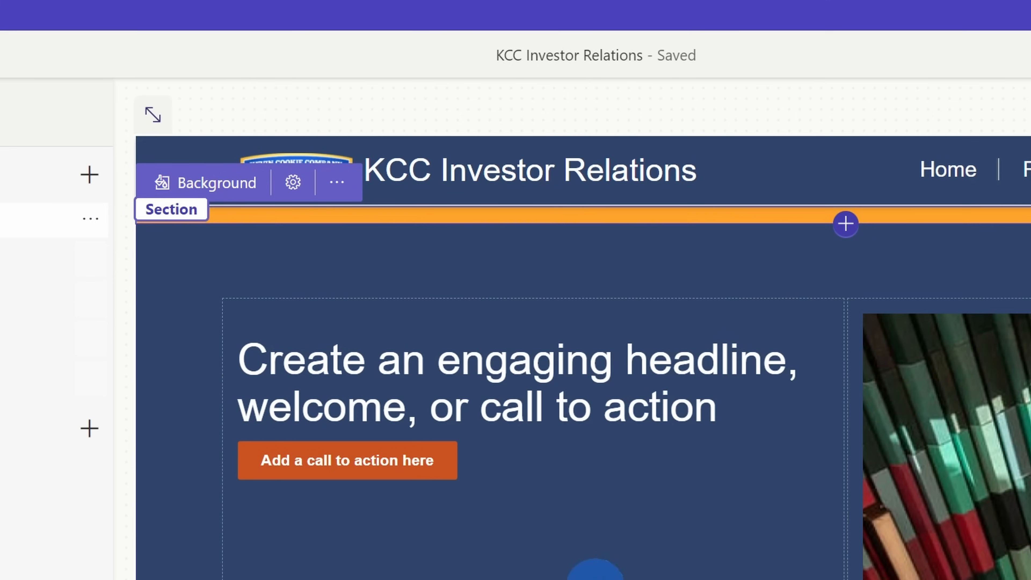
left_click(414, 343)
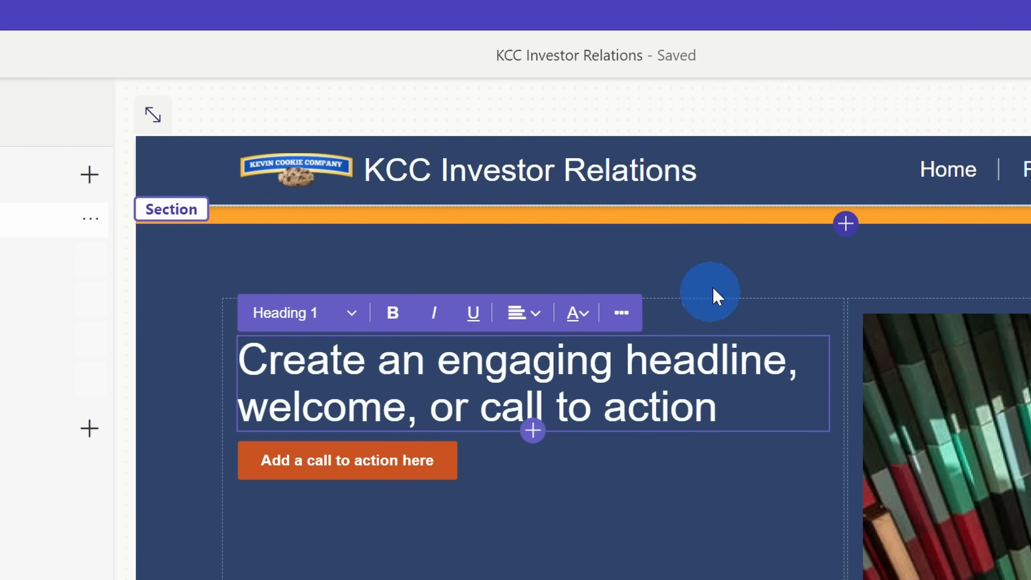
- Move the orange spacer below the headline section and back up to directly beneath the site header
left_click(744, 216)
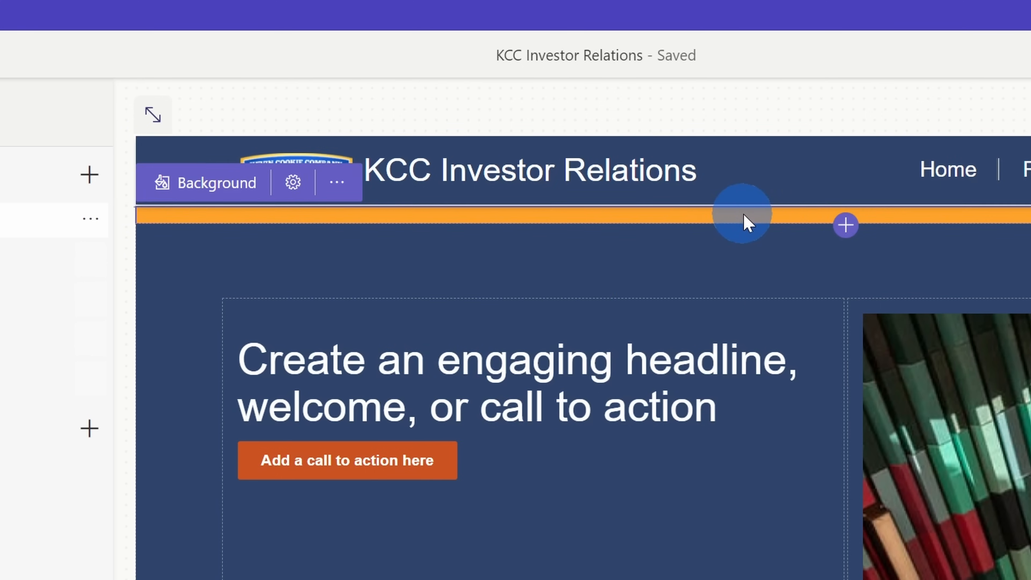
left_click(337, 184)
left_click(345, 315)
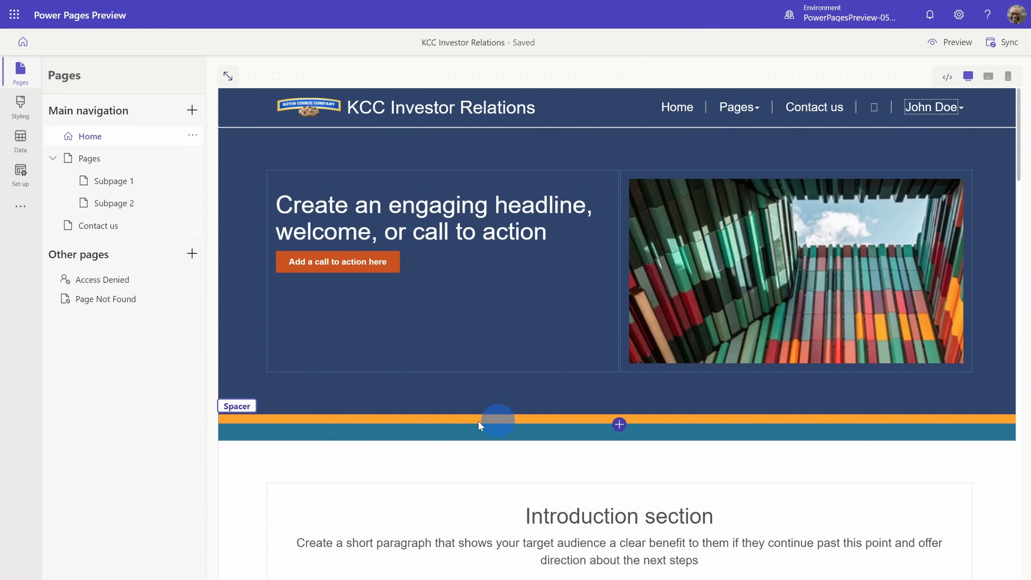
left_click(325, 418)
left_click(333, 403)
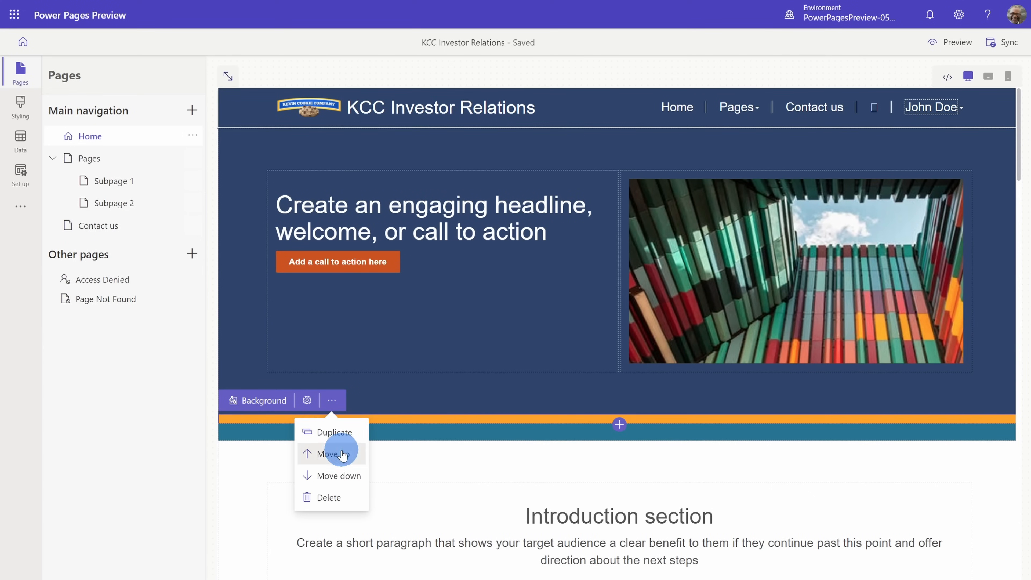
left_click(310, 454)
- Replace the Home page's placeholder headline with "Deliciousness in every bite!"
scroll(680, 361, "down", 10)
scroll(682, 366, "up", 10)
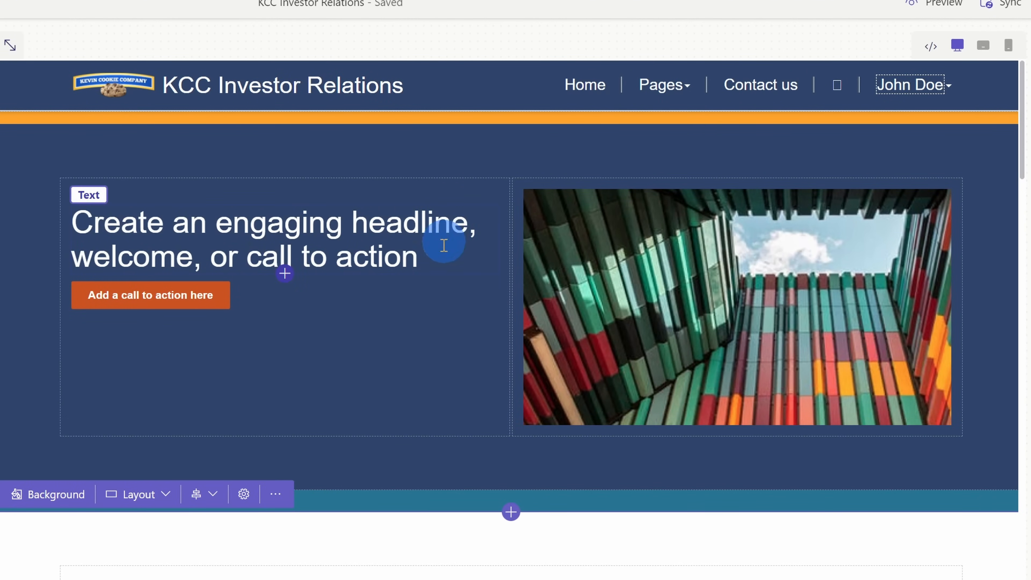
left_click(413, 257)
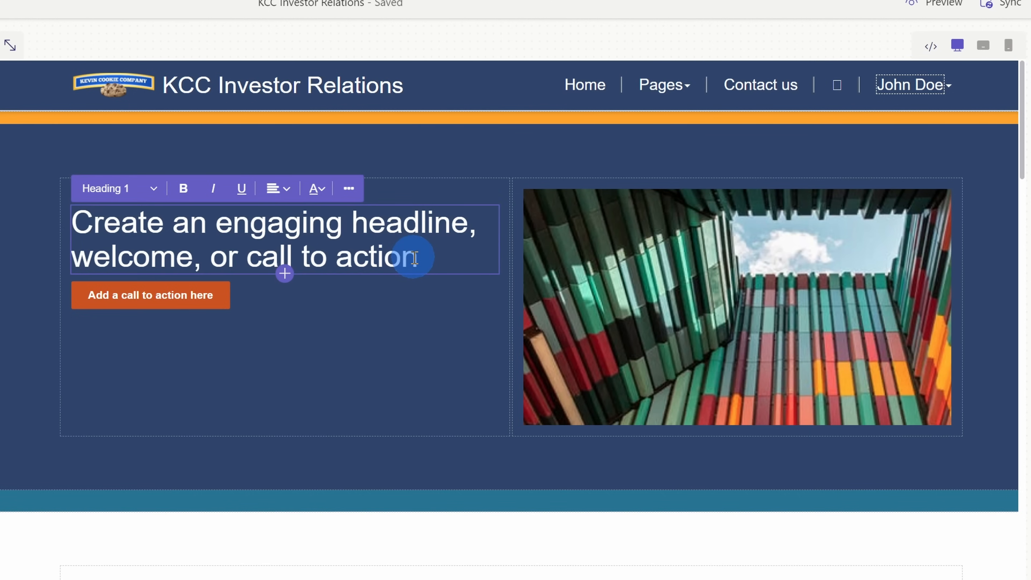
left_click_drag(421, 258, 78, 227)
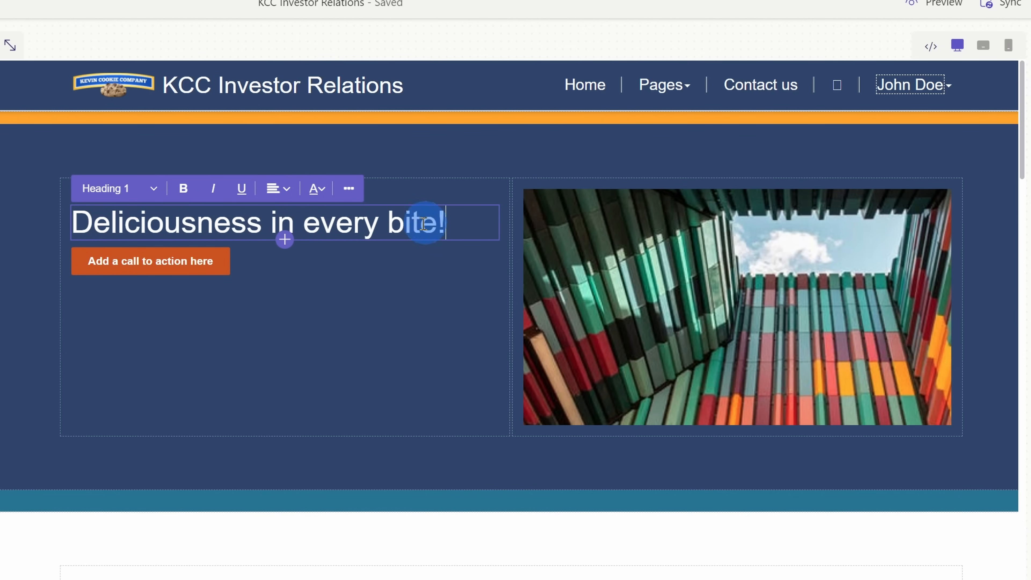
- Add a paragraph beneath the headline with the prepared text "The Kevin Cookie Company is a fantastic investment…" and color it white
left_click(285, 240)
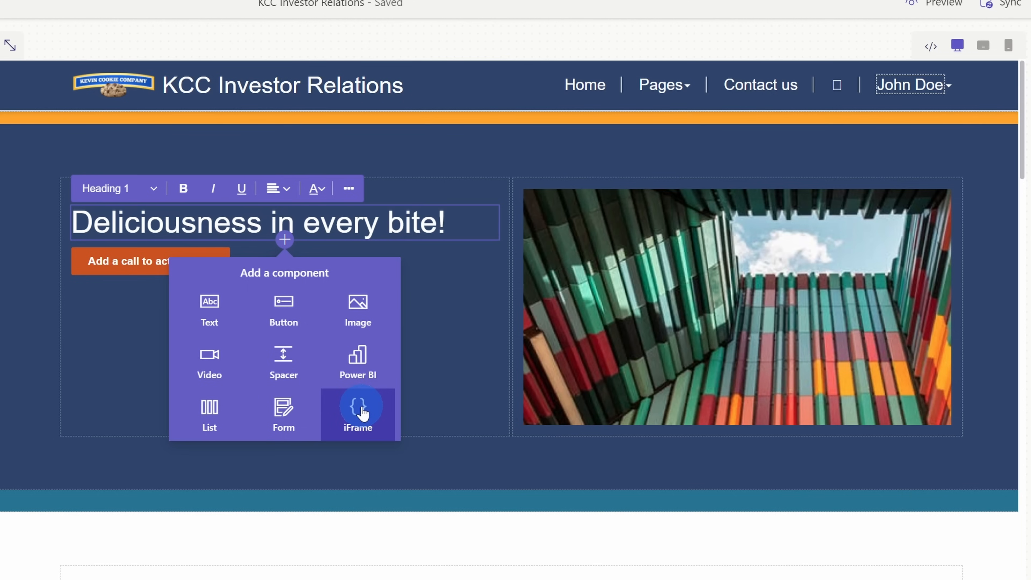
left_click(226, 324)
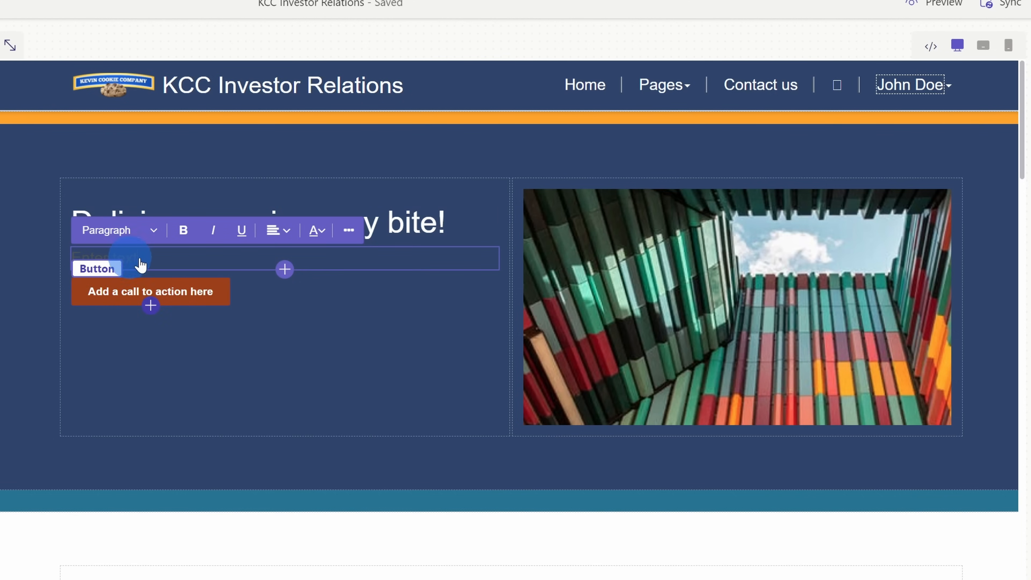
type("The Kevin Cookie Company is a fantastic investment with expected returns to be greater than the number of calories in our cookies. With over 8 billion people in the world, our addressable market size is mouthwatering. Chocolate Chip, Oatmeal Raison, and Sugar Cookie are just some of our unique cookie recipes that you won't find anywhere else.")
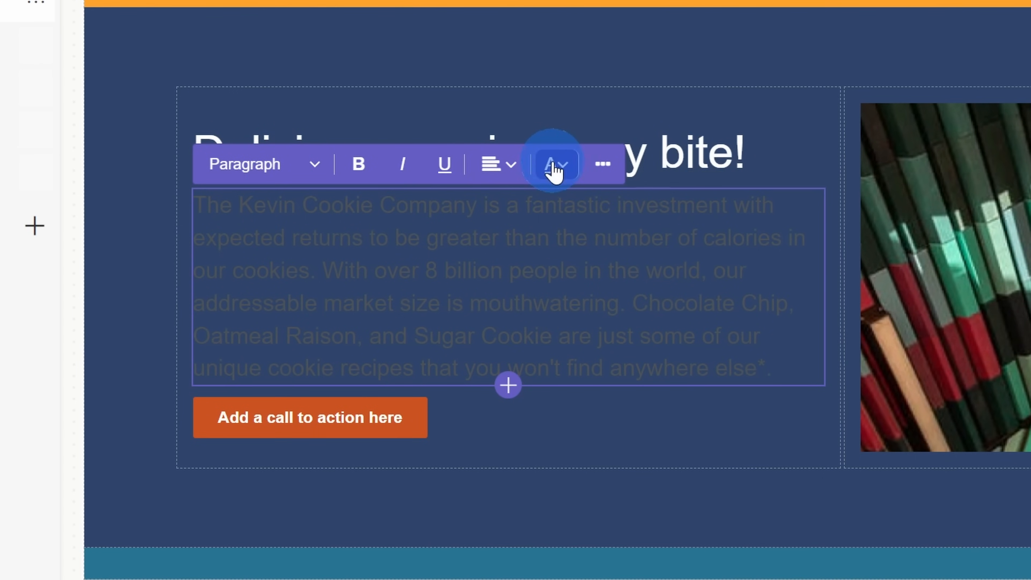
left_click(563, 169)
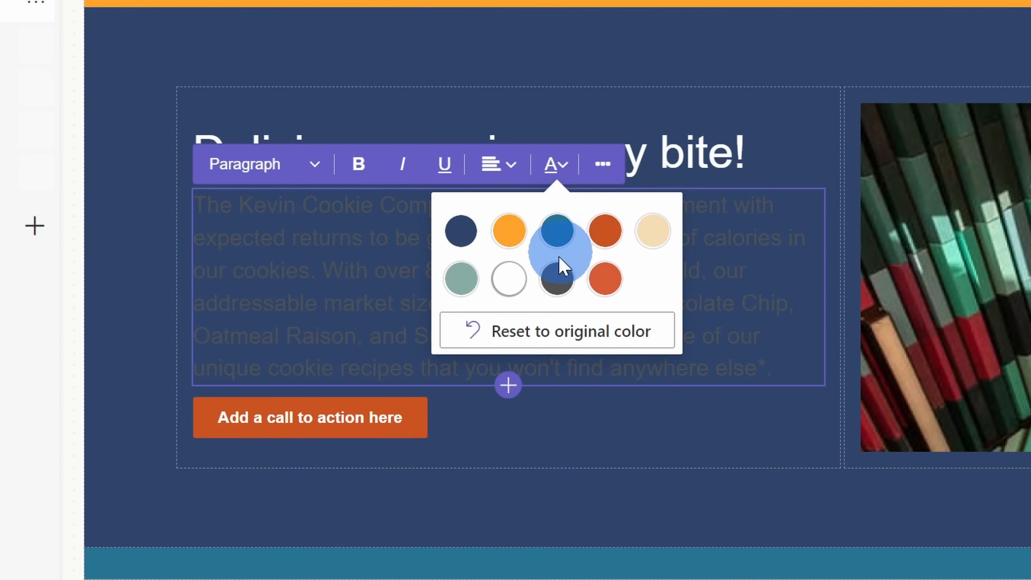
left_click(509, 278)
left_click(483, 293)
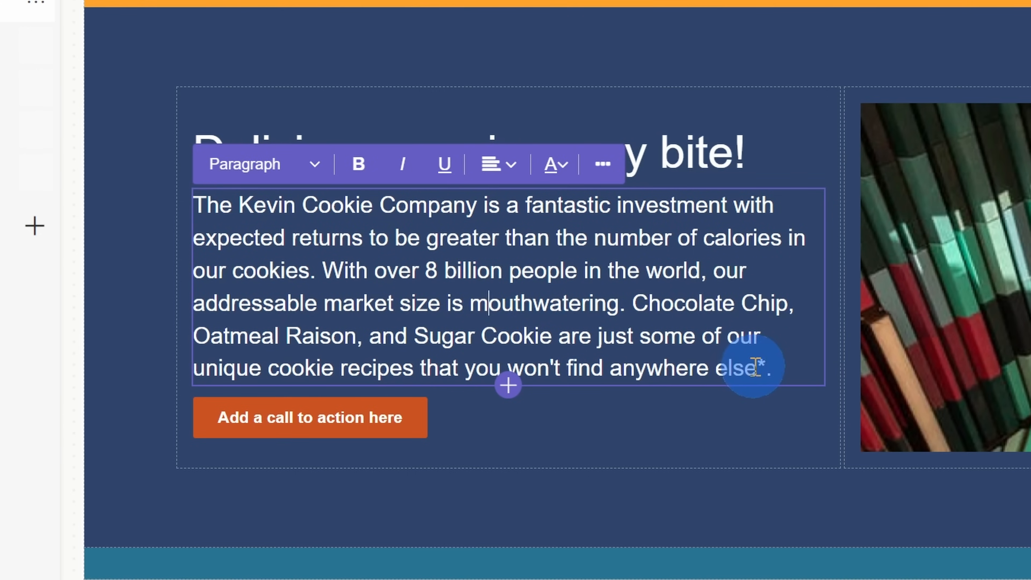
left_click_drag(758, 366, 767, 366)
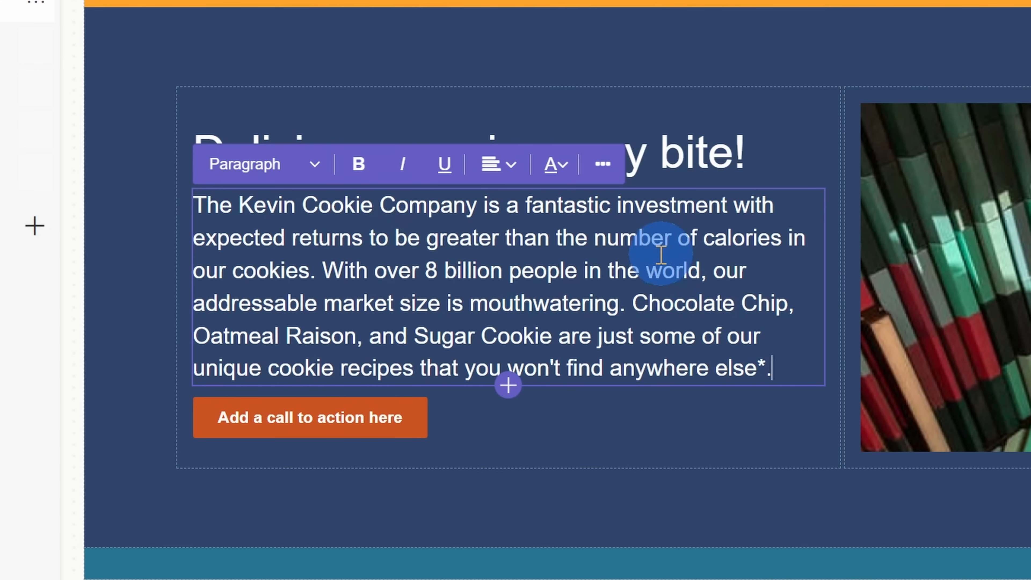
- Add a footnote below the paragraph reading "*Within a 50-foot radius of our locations, which don't currently exist." in the Small text style
left_click(510, 388)
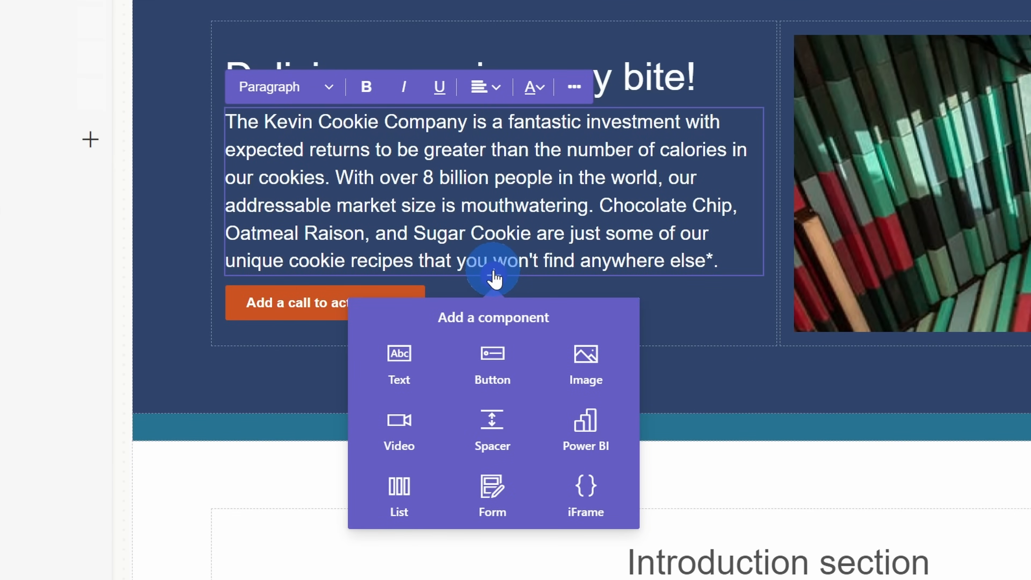
left_click(399, 359)
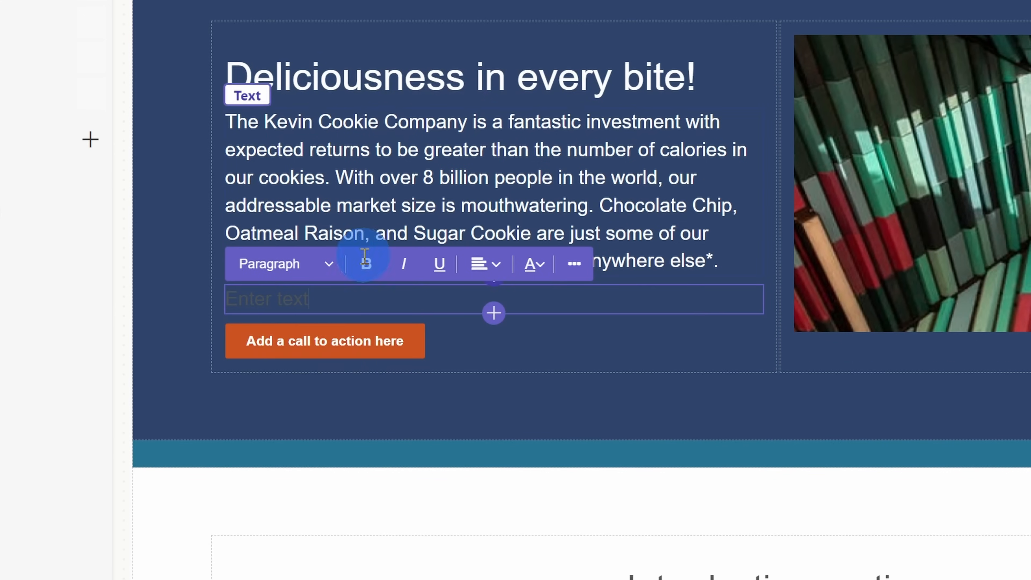
left_click(311, 313)
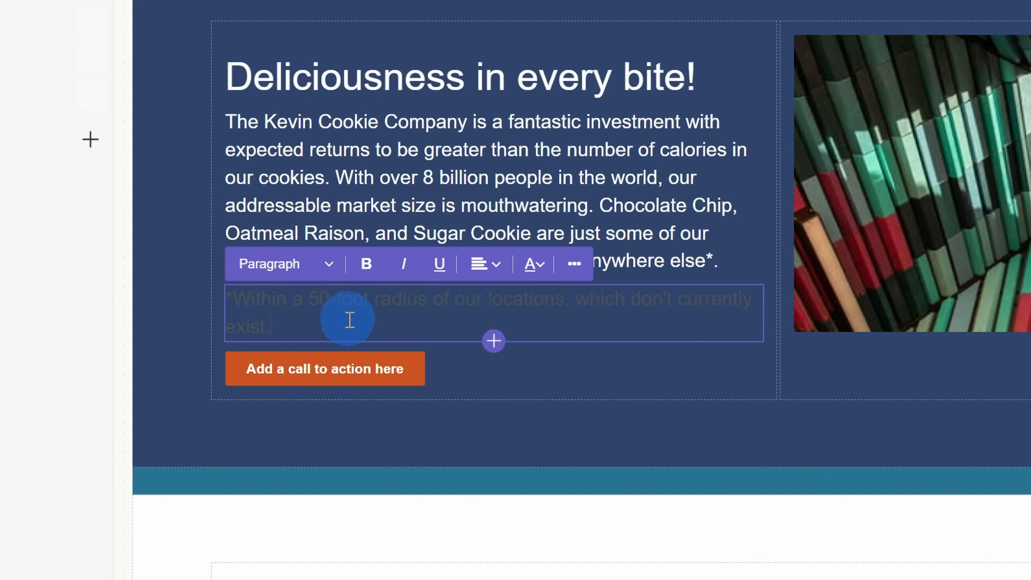
left_click(328, 266)
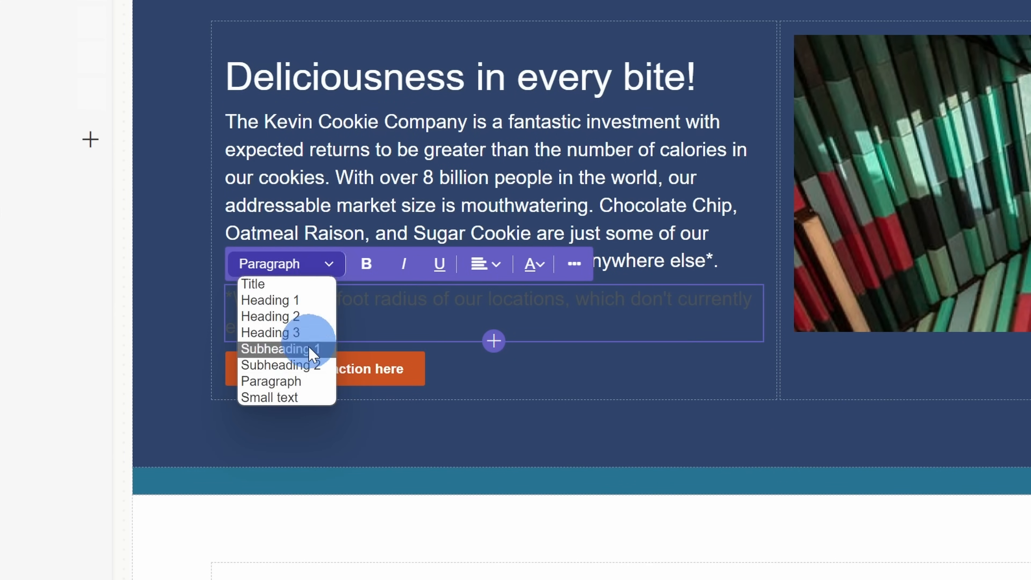
left_click(307, 395)
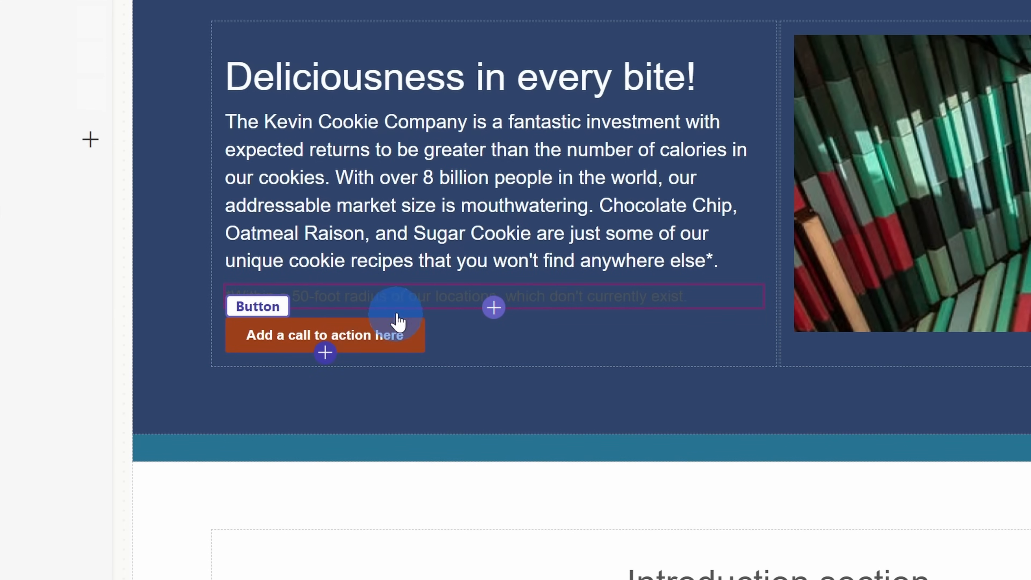
- Color the footnote beneath the investment paragraph white
left_click(433, 296)
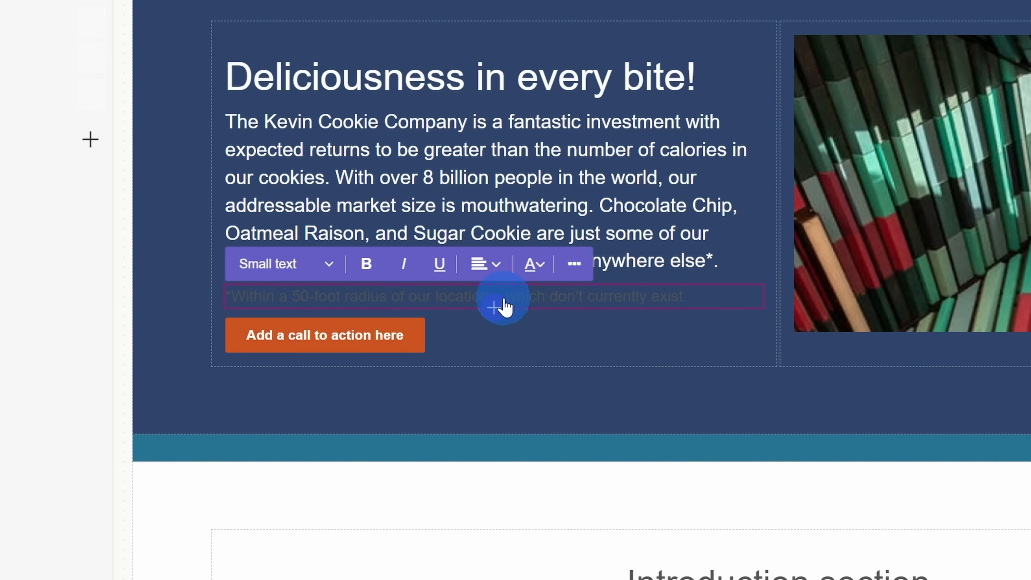
triple_click(514, 301)
left_click(536, 265)
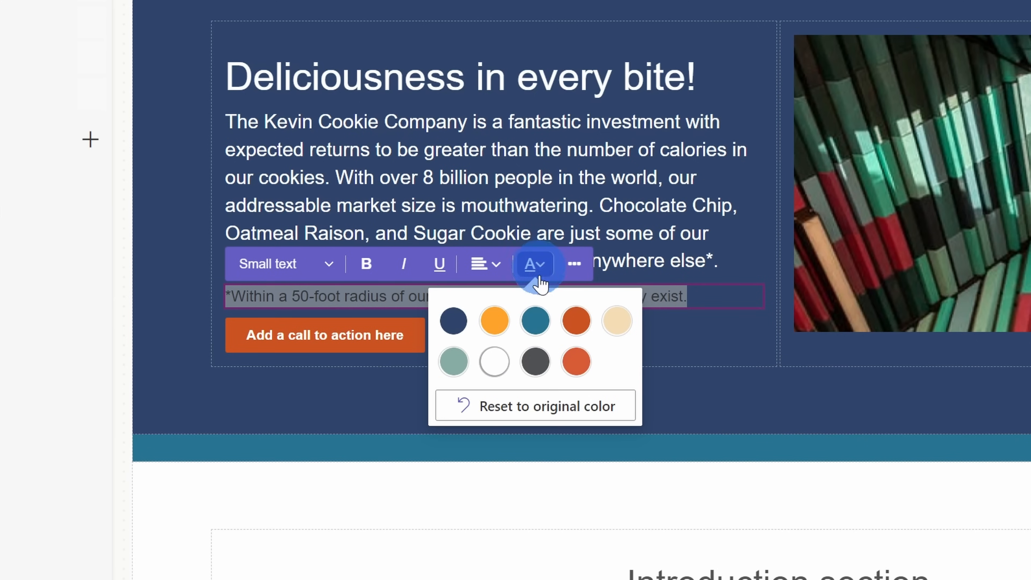
left_click(494, 363)
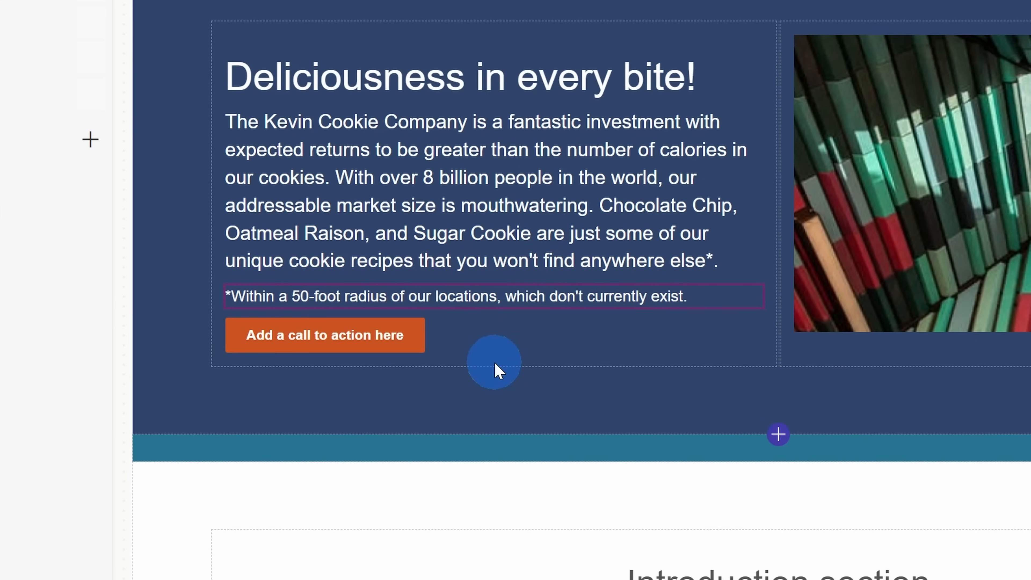
- Recolor the whole footnote in the theme's muted green
triple_click(535, 296)
left_click(535, 265)
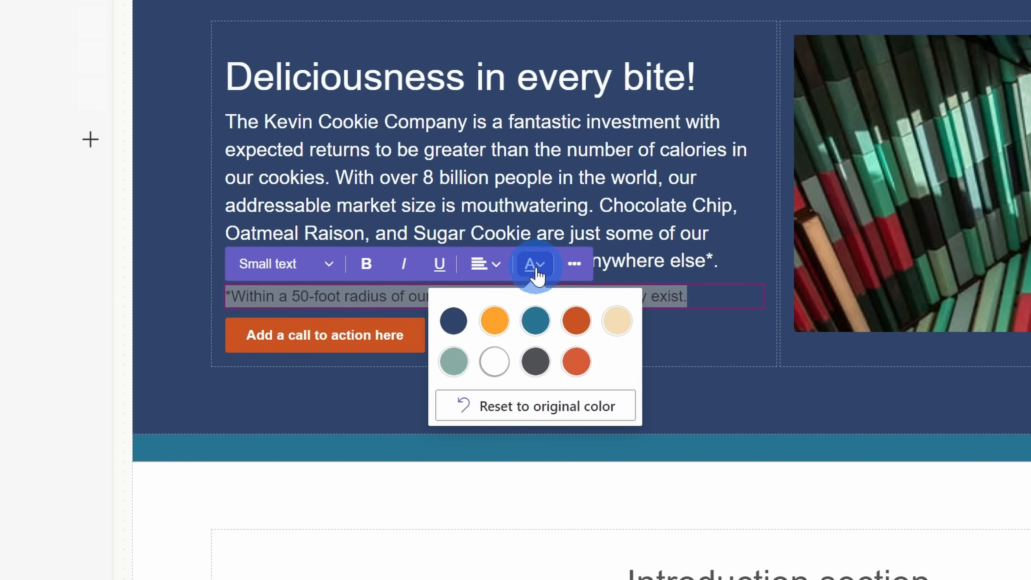
left_click(453, 361)
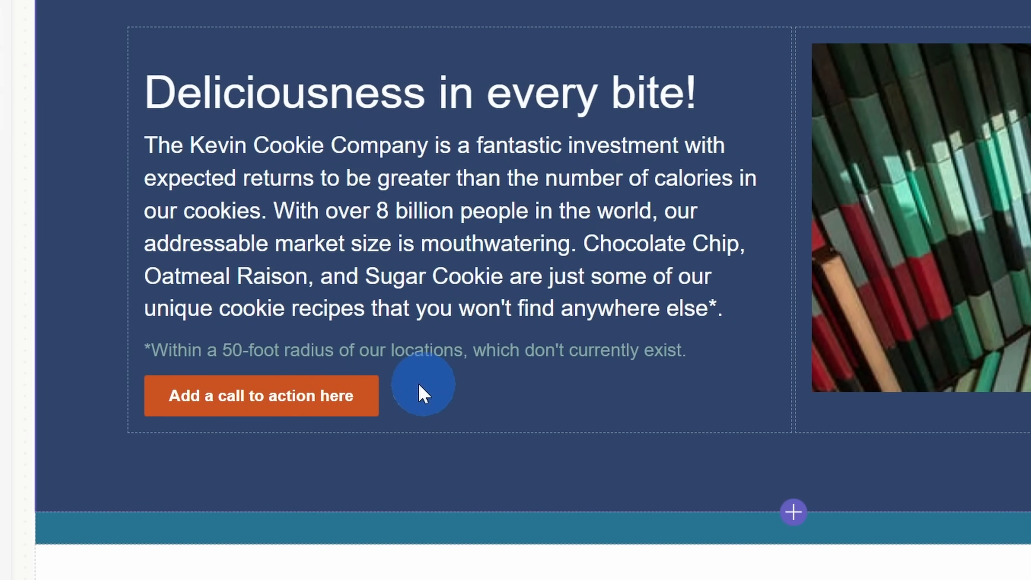
- Try the Secondary style on the call-to-action button and return it to the Primary style
left_click(329, 410)
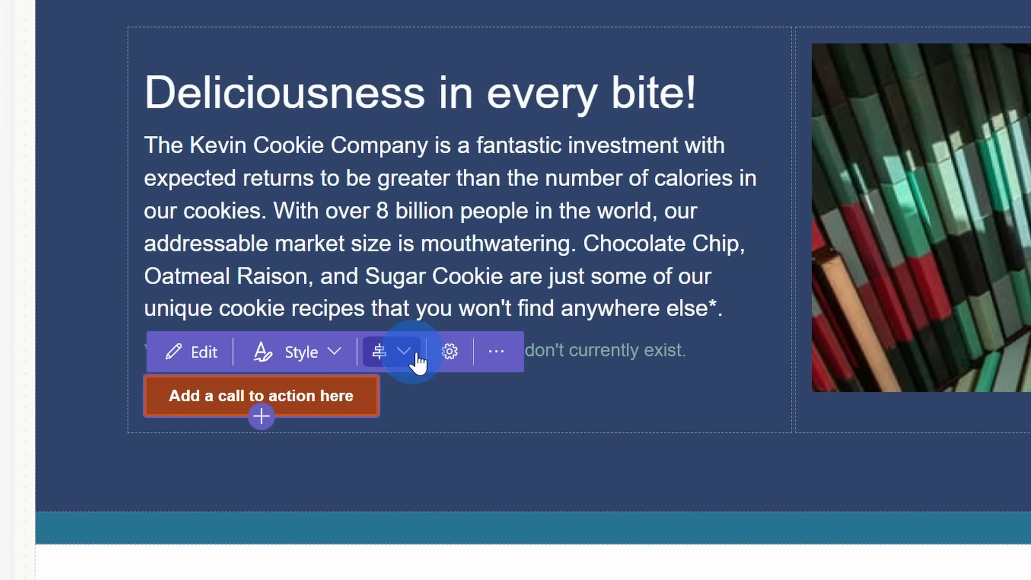
left_click(329, 355)
left_click(329, 487)
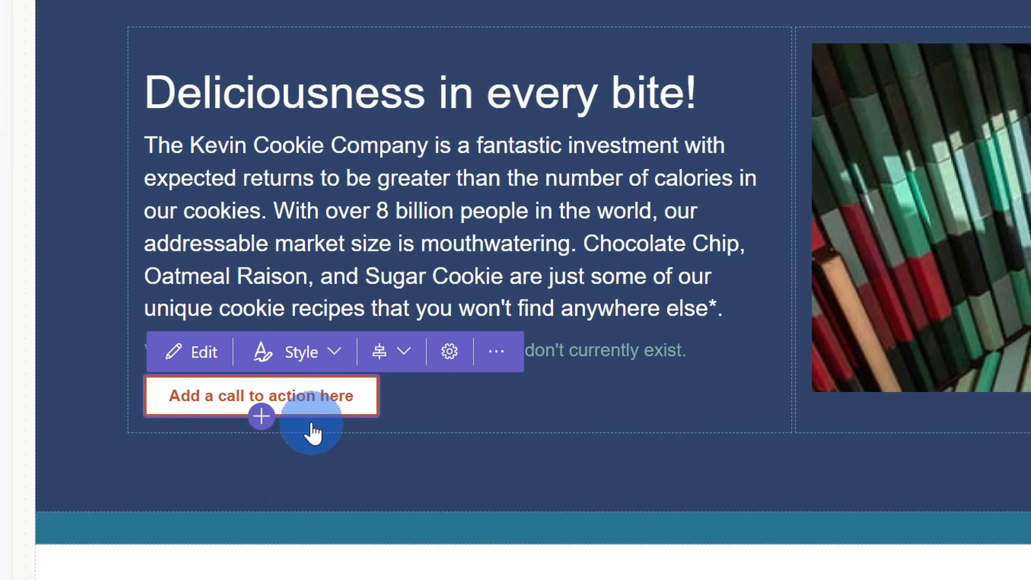
left_click(332, 356)
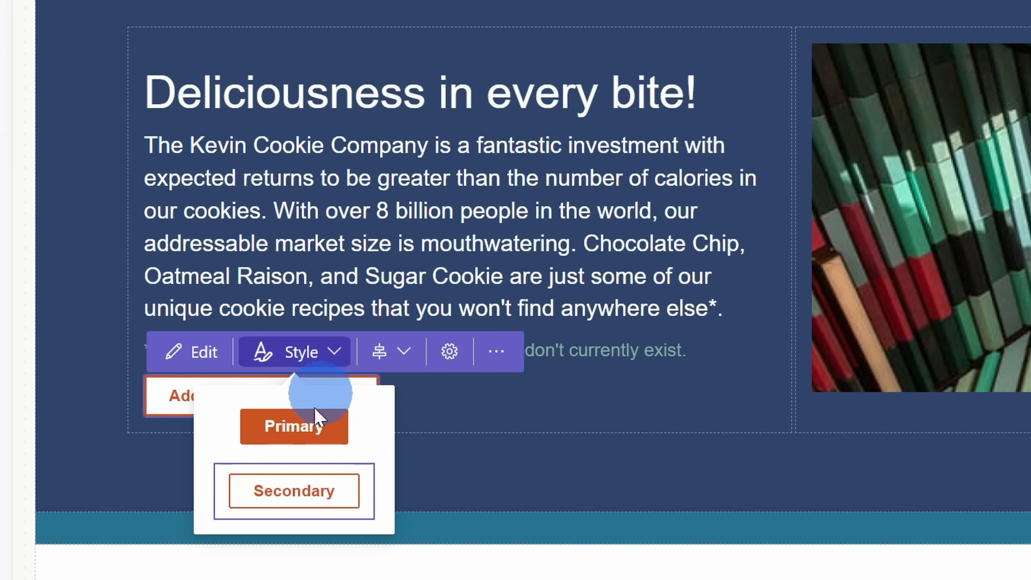
left_click(339, 497)
left_click(339, 375)
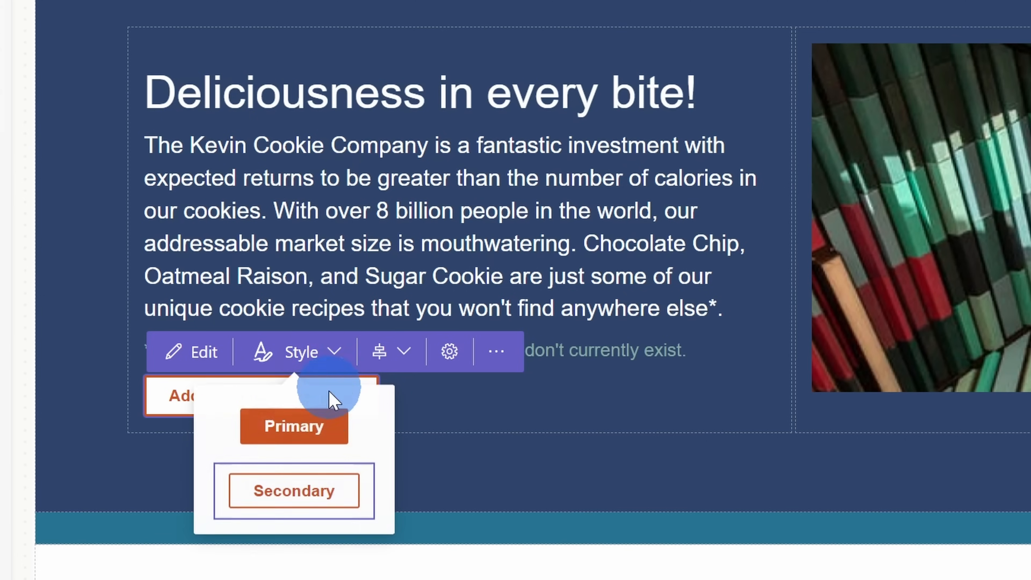
left_click(332, 433)
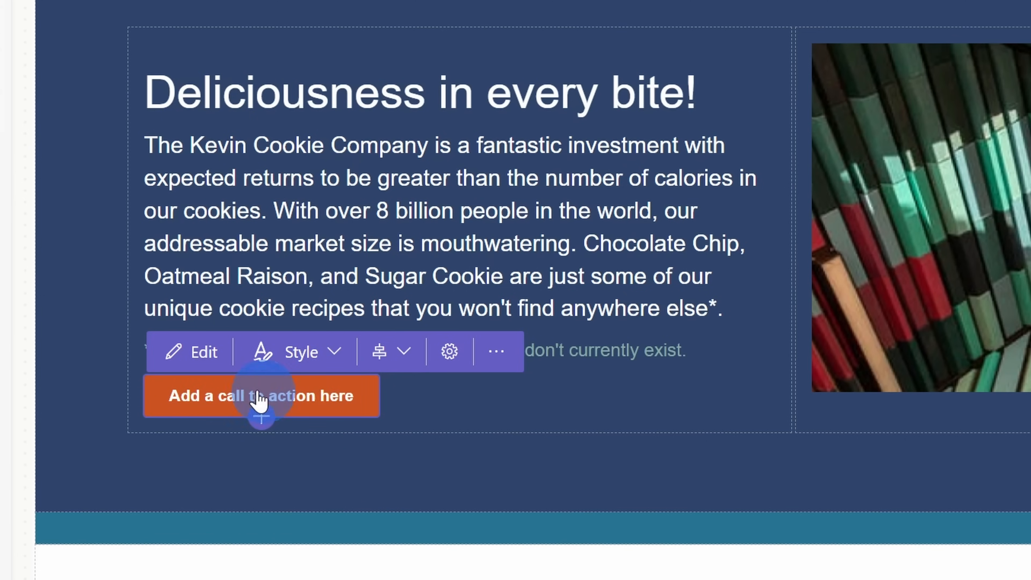
- Label the call-to-action button "Invest toooo-day" and link it to the Subpage 1 page
left_click(203, 366)
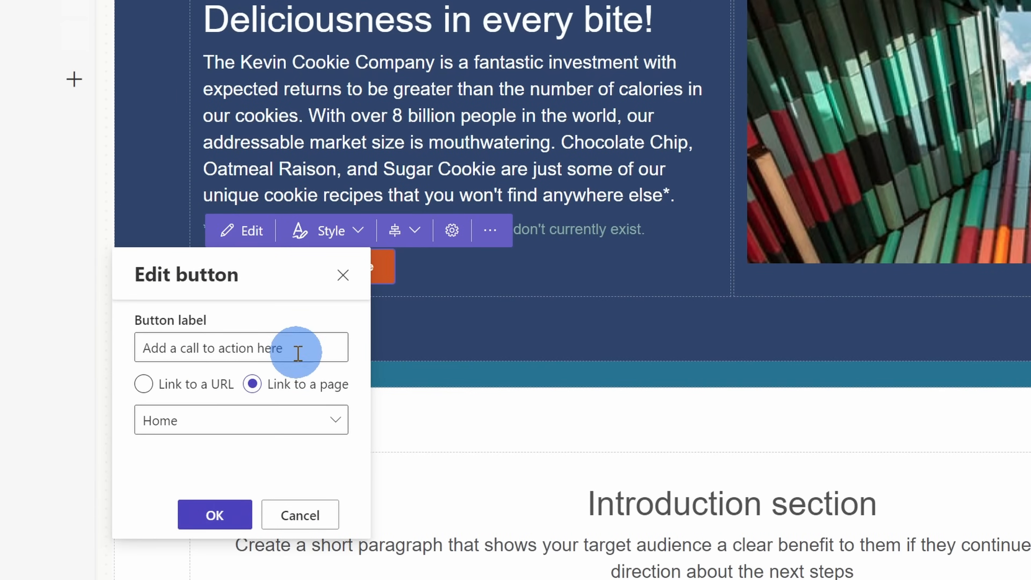
left_click_drag(304, 350, 131, 348)
type("Invest toooo-day")
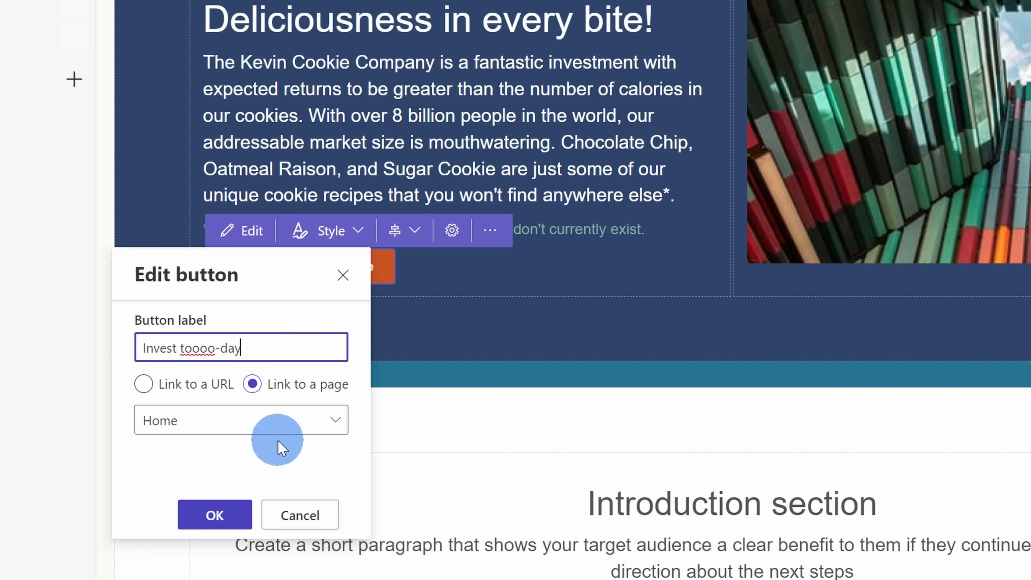
left_click(144, 383)
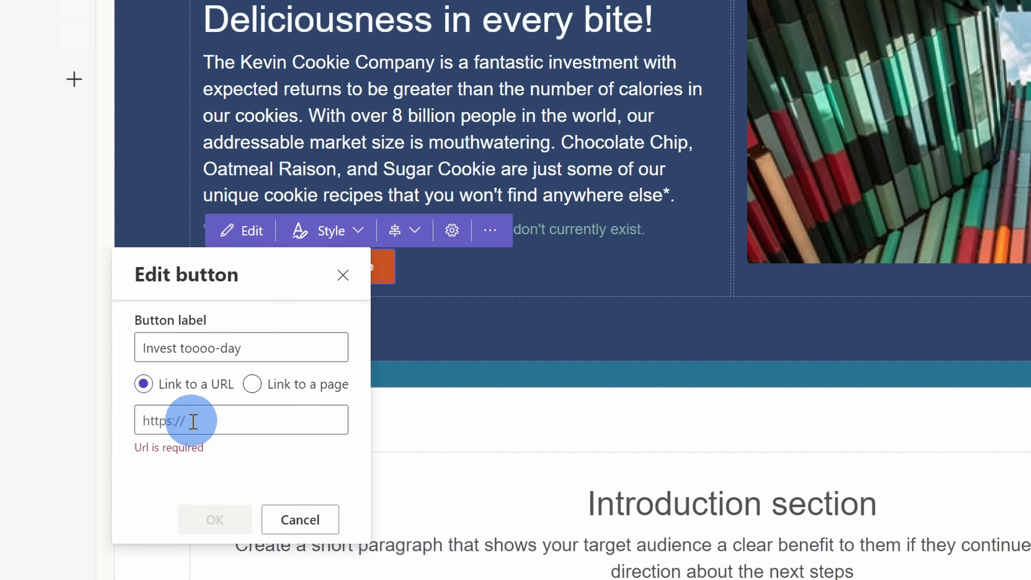
left_click(252, 385)
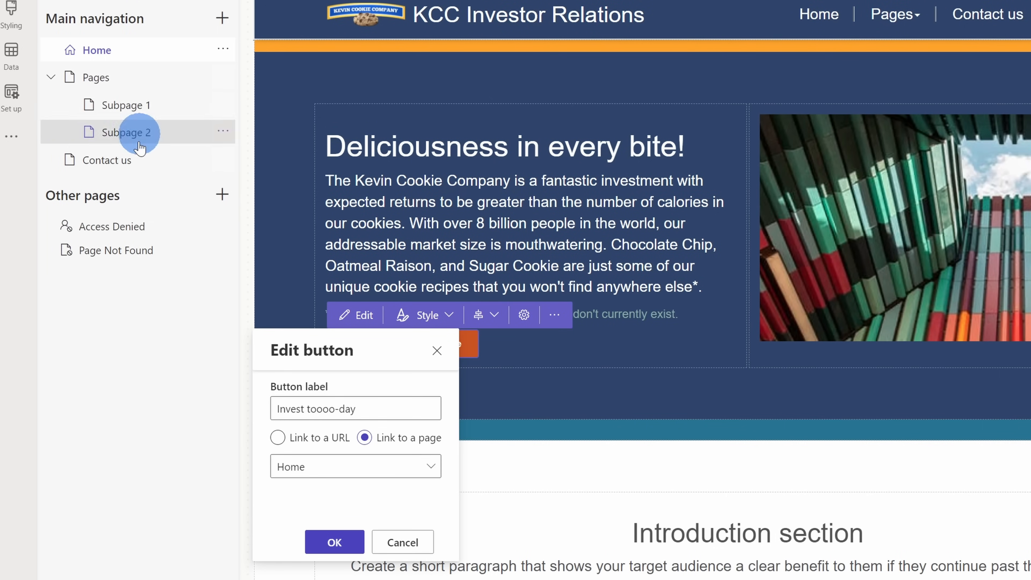
left_click(396, 469)
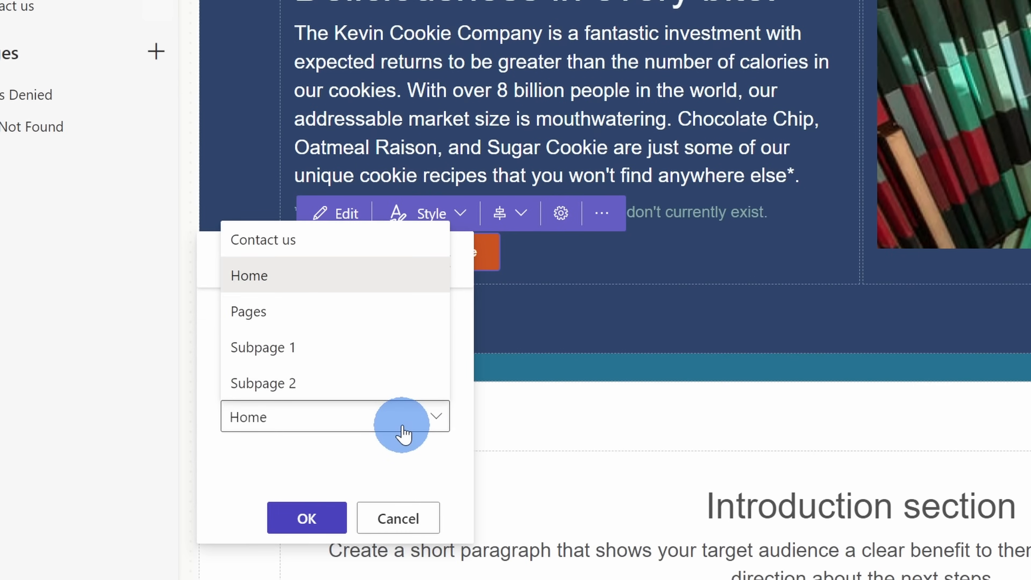
left_click(309, 364)
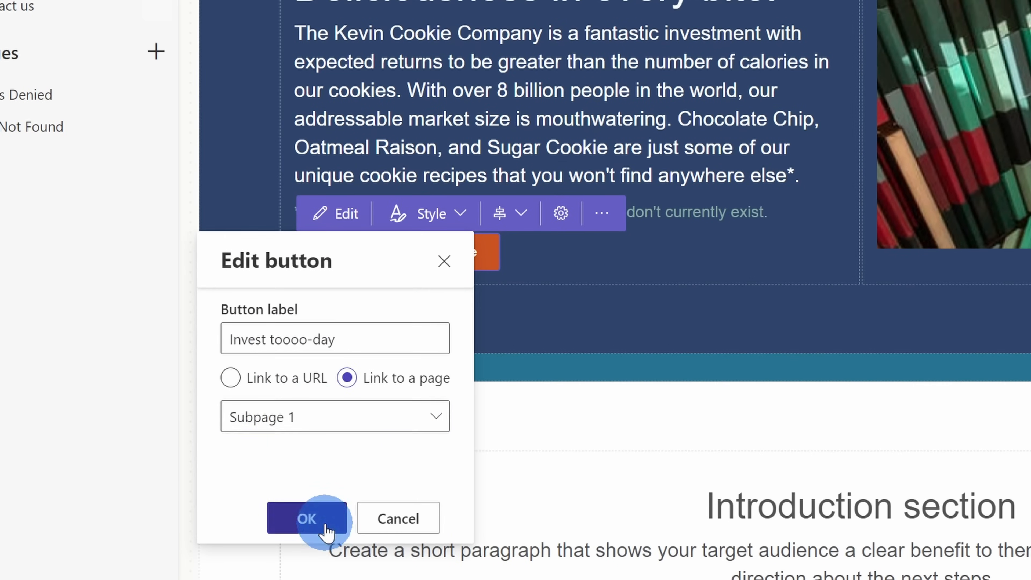
left_click(325, 526)
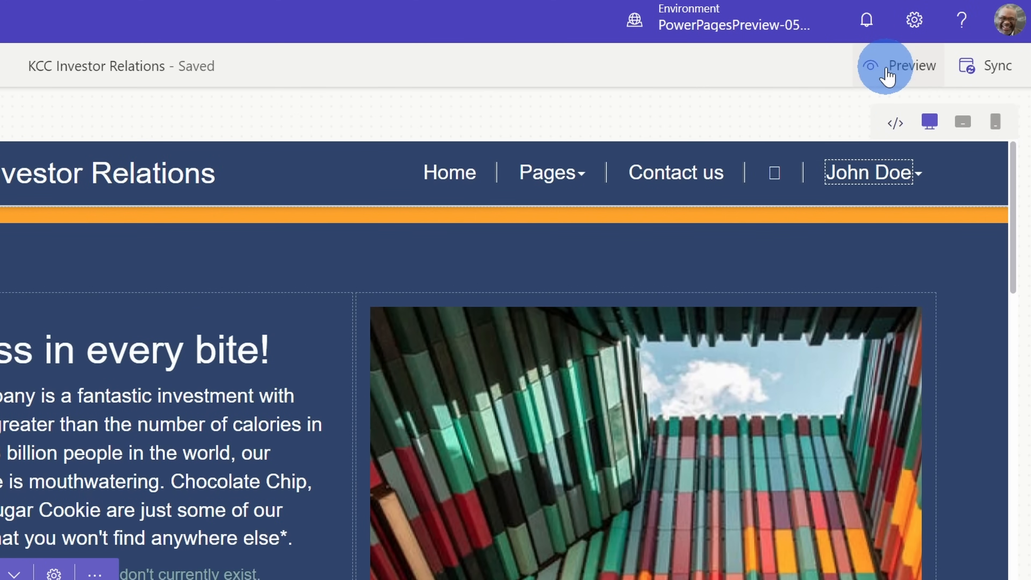
- Preview the site at desktop size, look over the Home page, test the "Invest toooo-day" button and return to Home
left_click(887, 75)
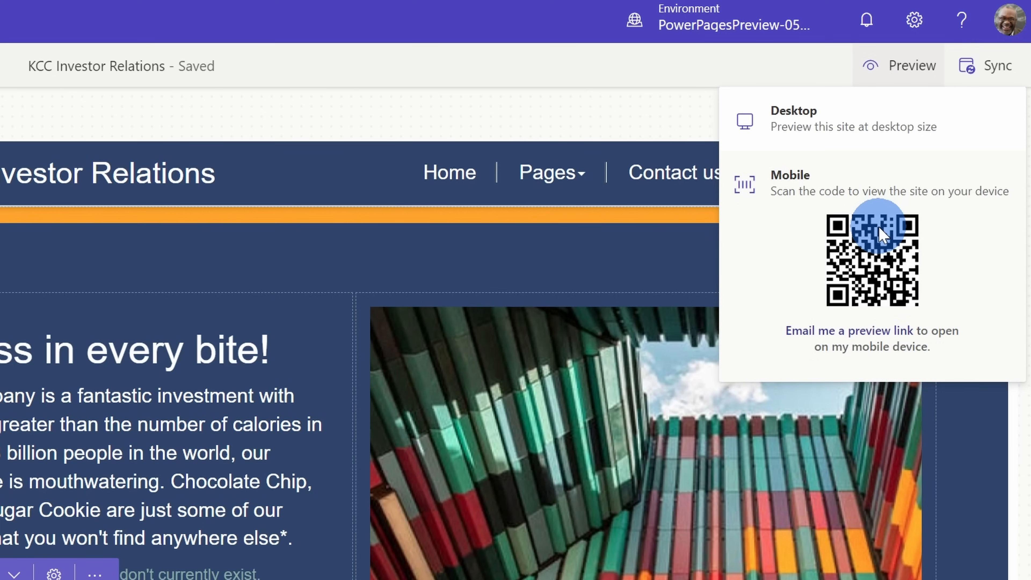
left_click(864, 122)
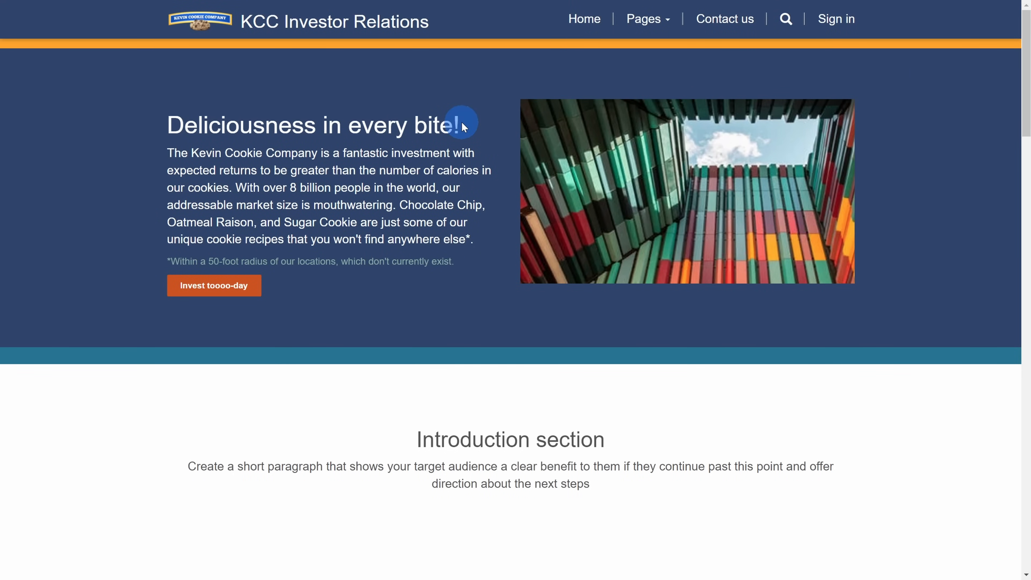
scroll(463, 126, "down", 3)
scroll(463, 126, "up", 3)
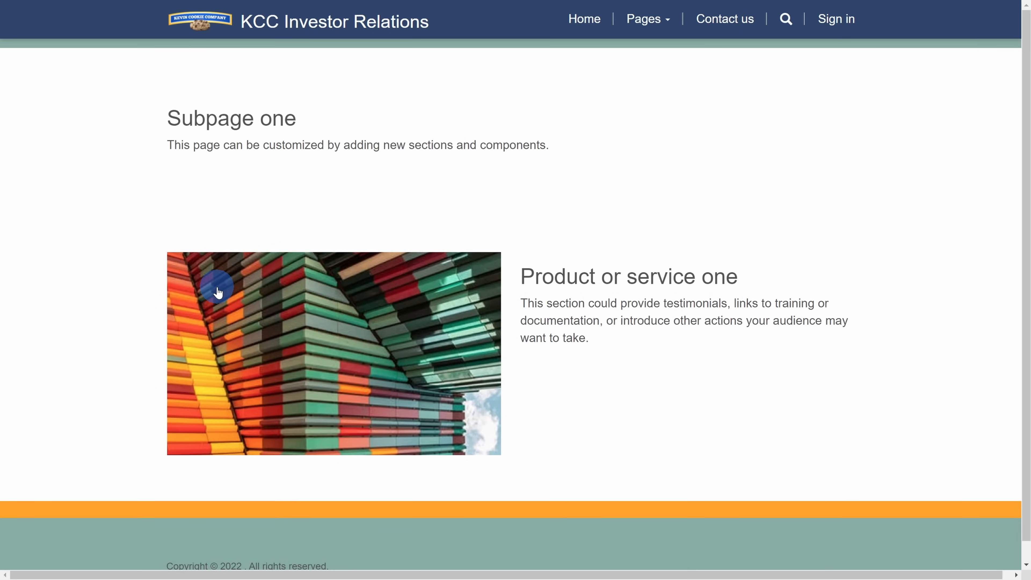
left_click(583, 20)
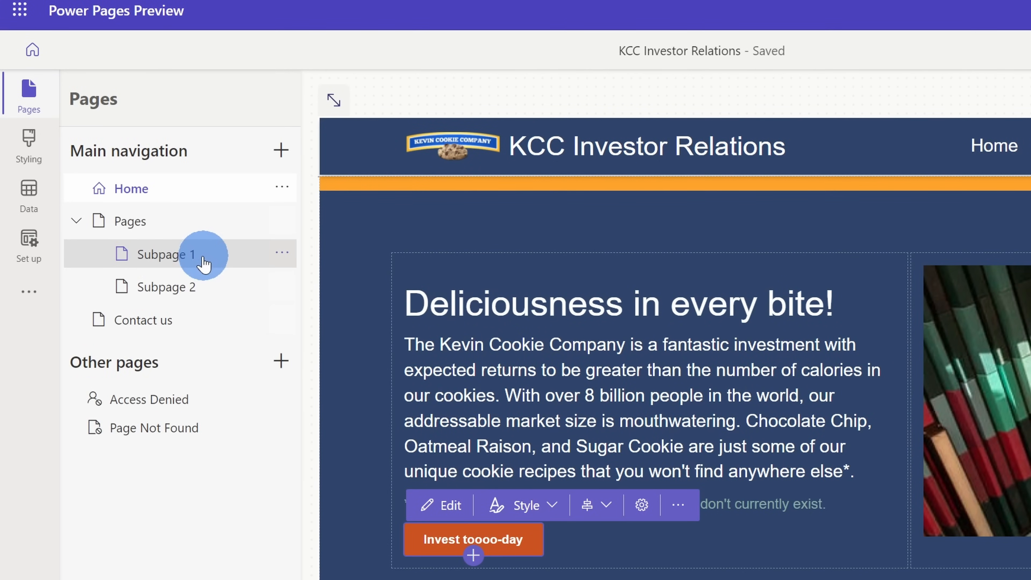
- Rename the Subpage 1 page as "Invest" and set its partial URL to "invest"
left_click(283, 253)
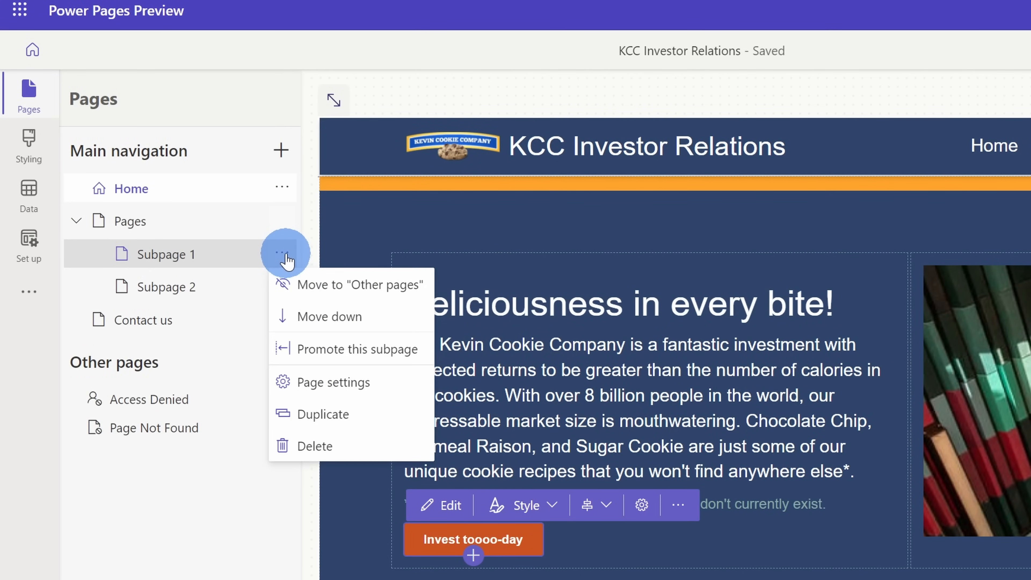
left_click(342, 385)
left_click(412, 179)
key("ctrl+a")
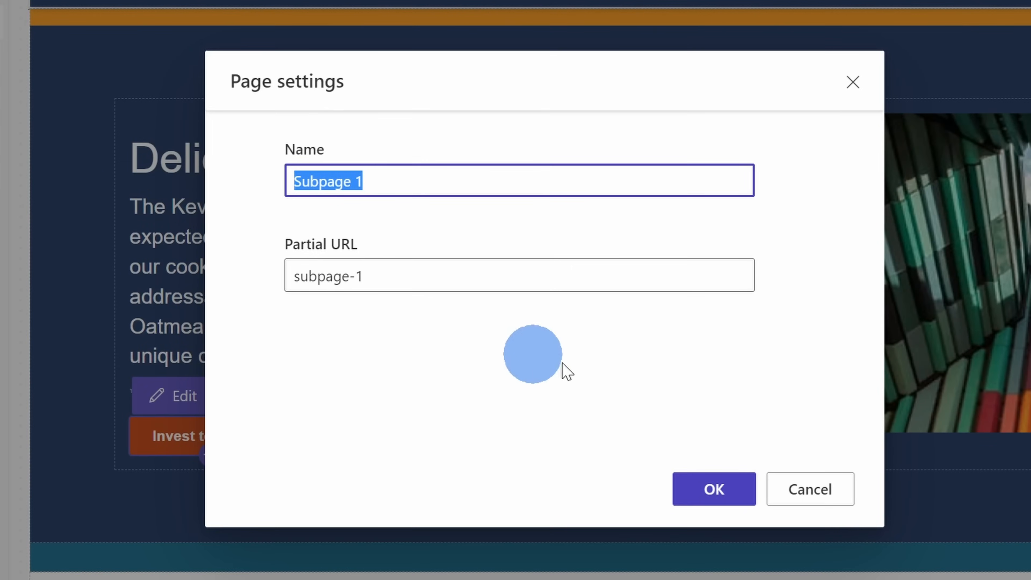
key("BackSpace")
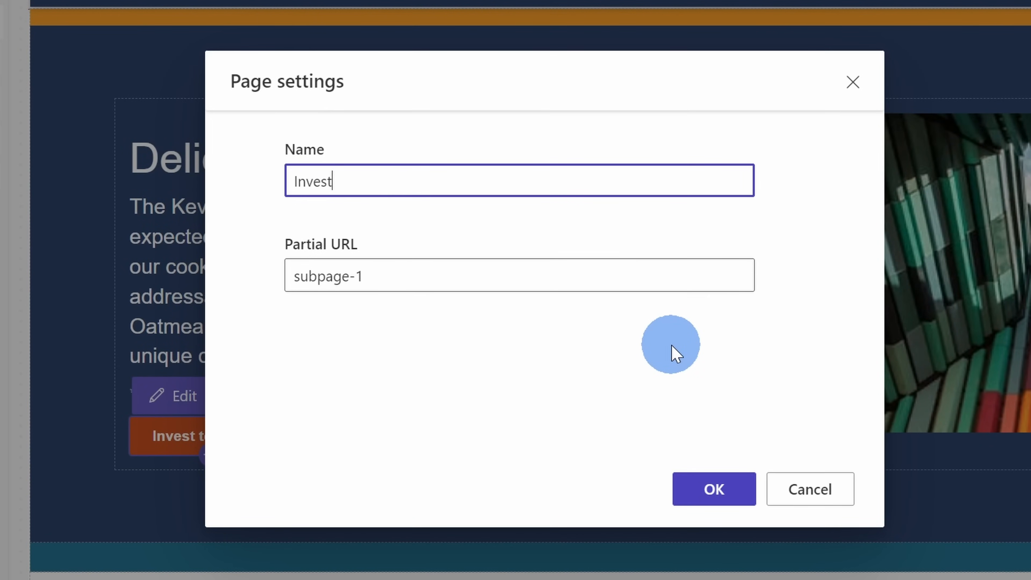
key("Tab")
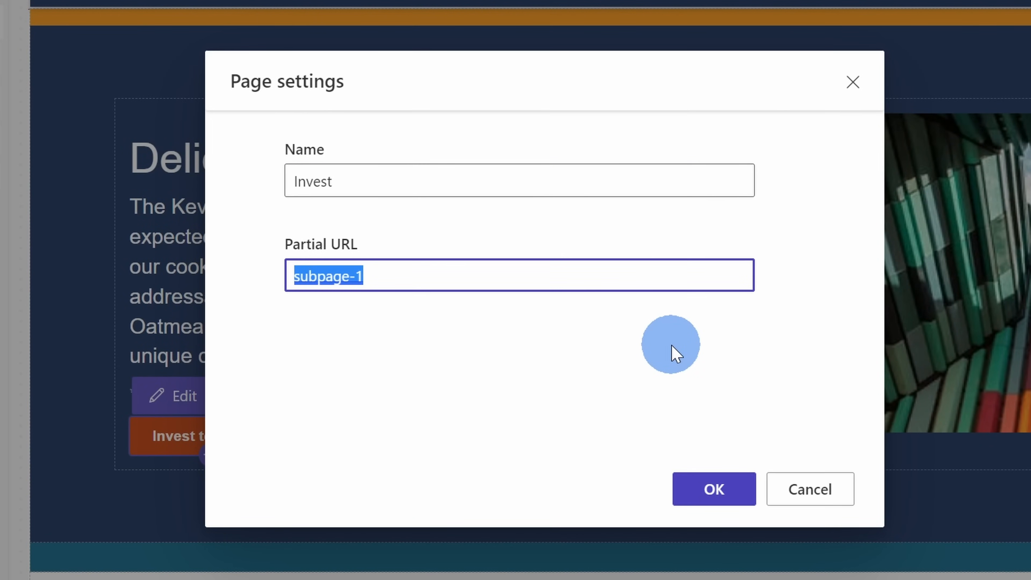
type("invest")
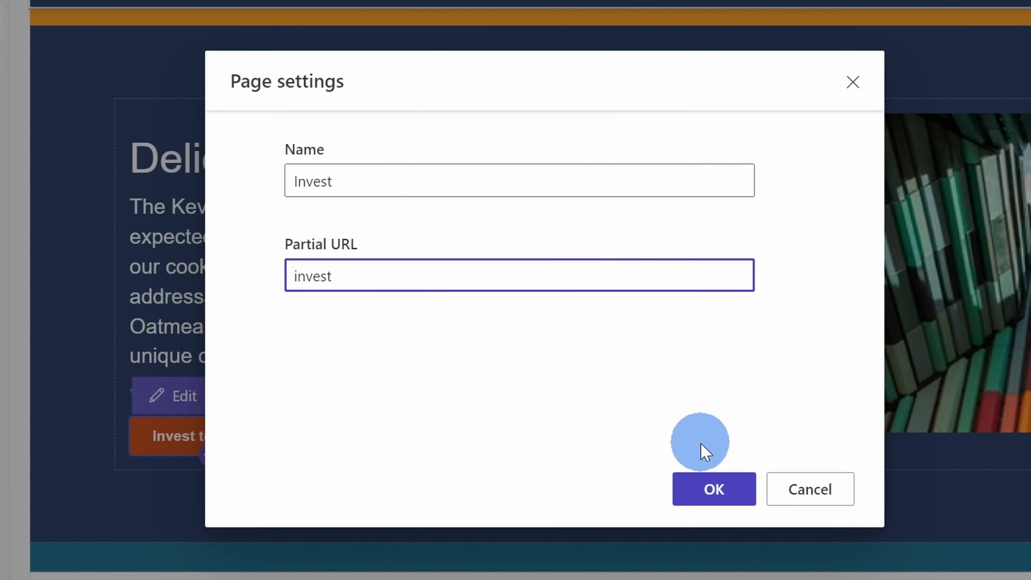
left_click(719, 489)
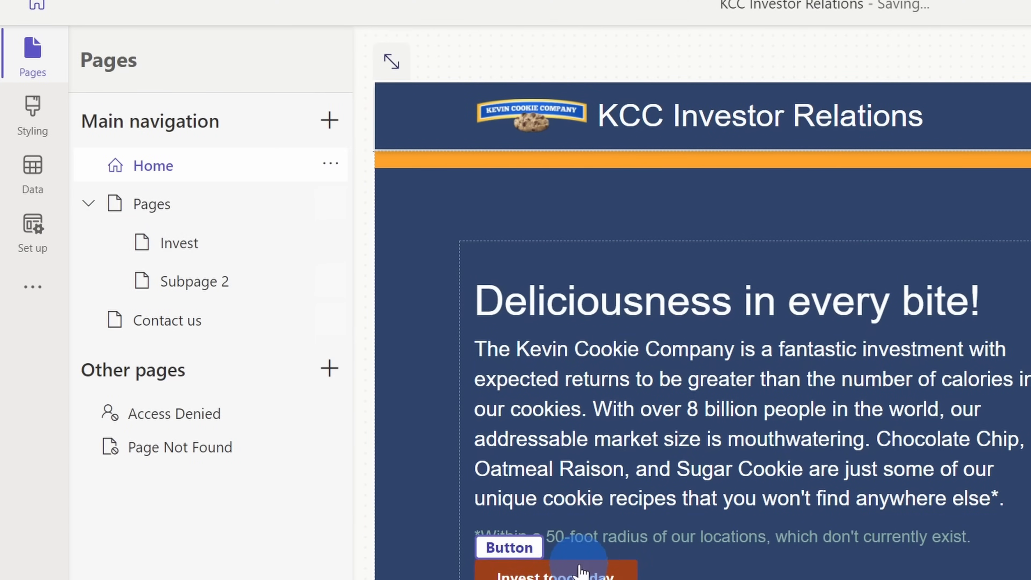
left_click(580, 568)
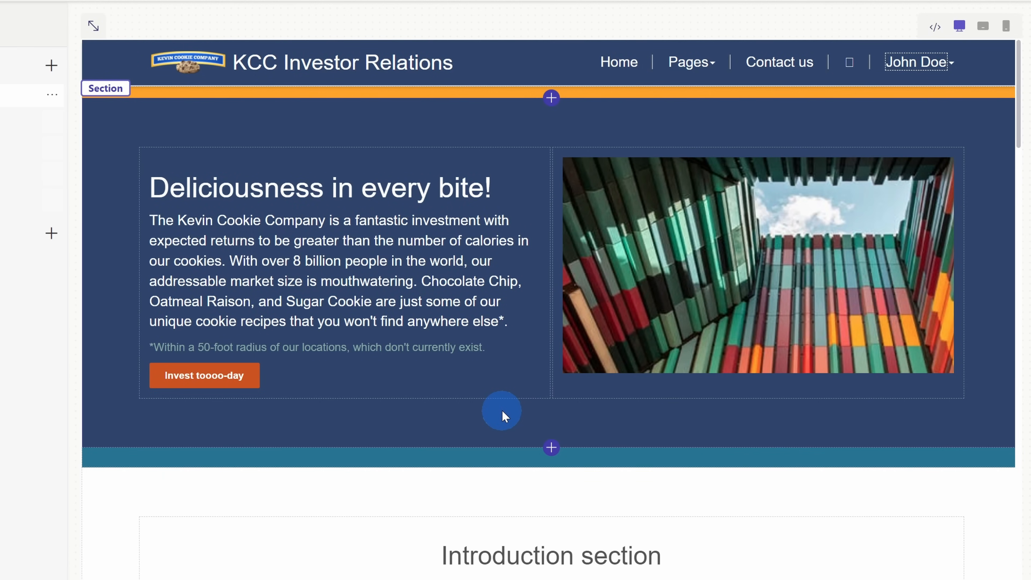
- Add a 1 Column section between the teal strip and the Introduction section of the Home page
scroll(502, 411, "down", 2)
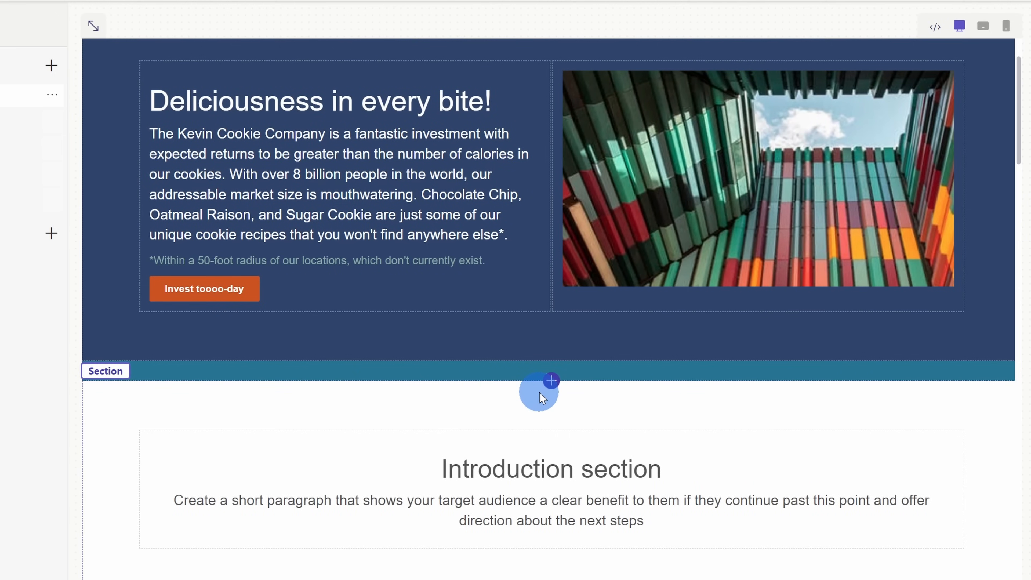
left_click(552, 381)
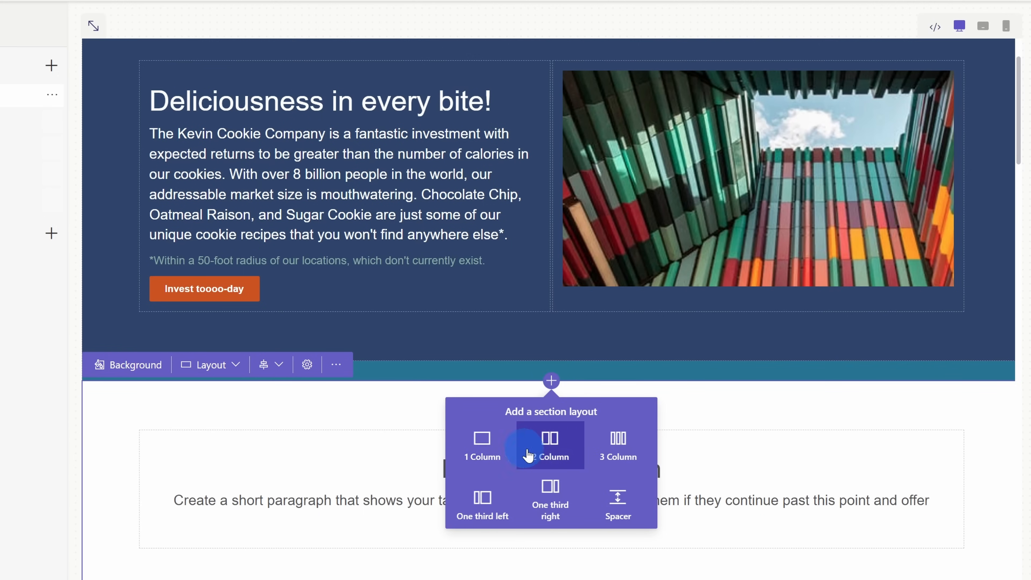
left_click(483, 441)
scroll(484, 431, "down", 2)
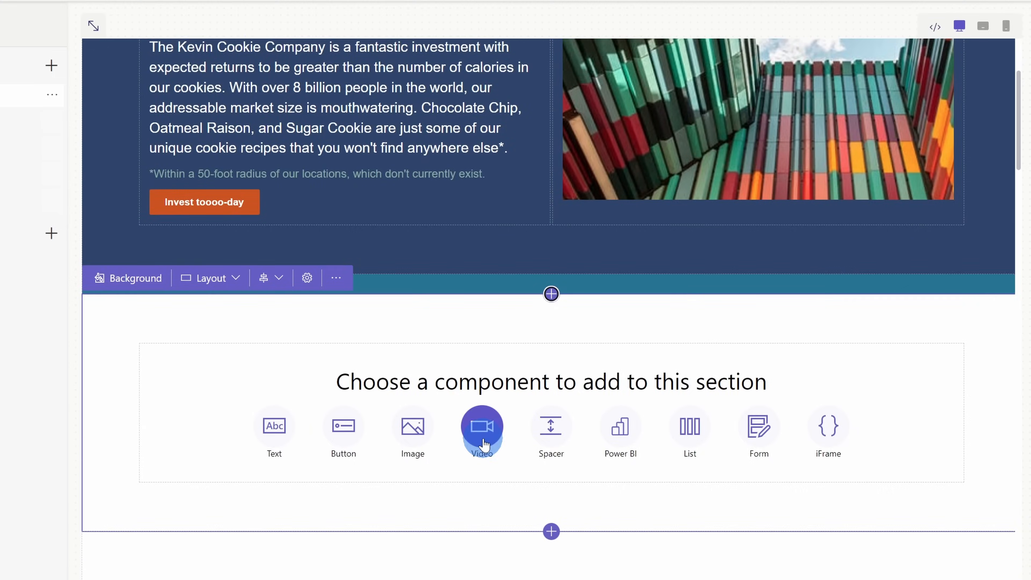
- Add a video to the new section using the copied YouTube URL of the company commercial, and keep its default playback options
left_click(473, 441)
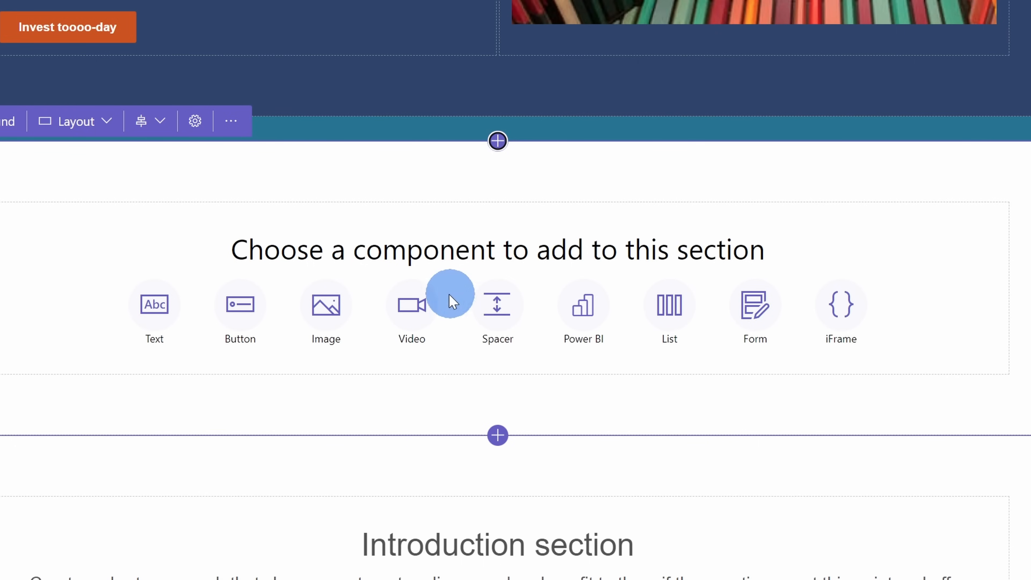
left_click(418, 310)
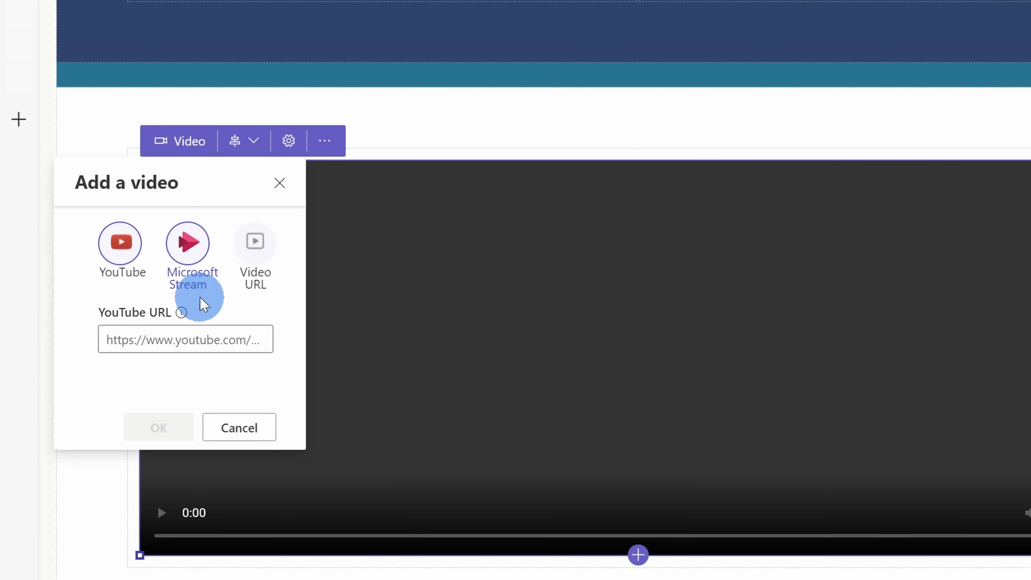
left_click(200, 339)
type("https://www.youtube.com/watch?v=A1pCXcuXlDo")
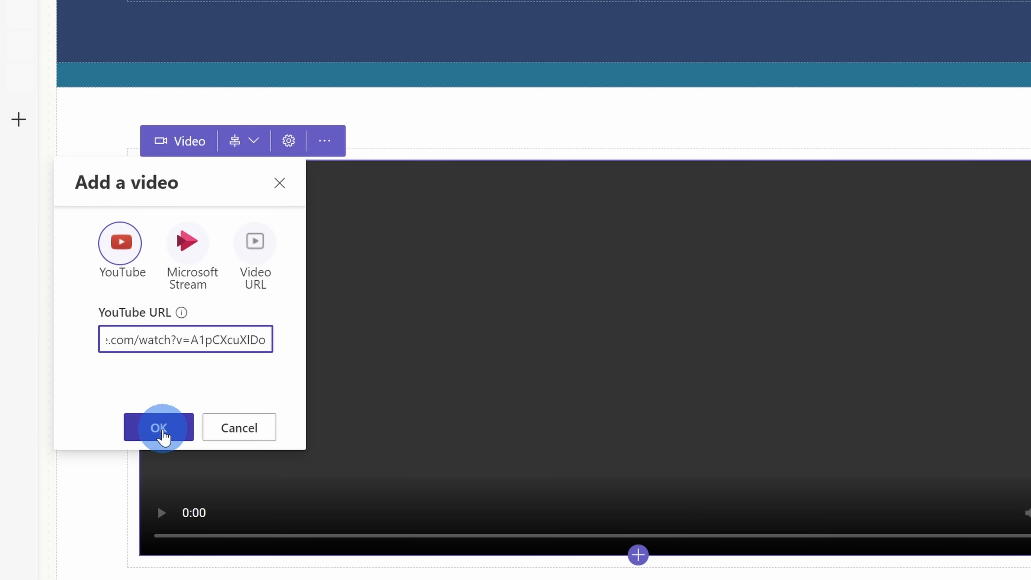
left_click(159, 427)
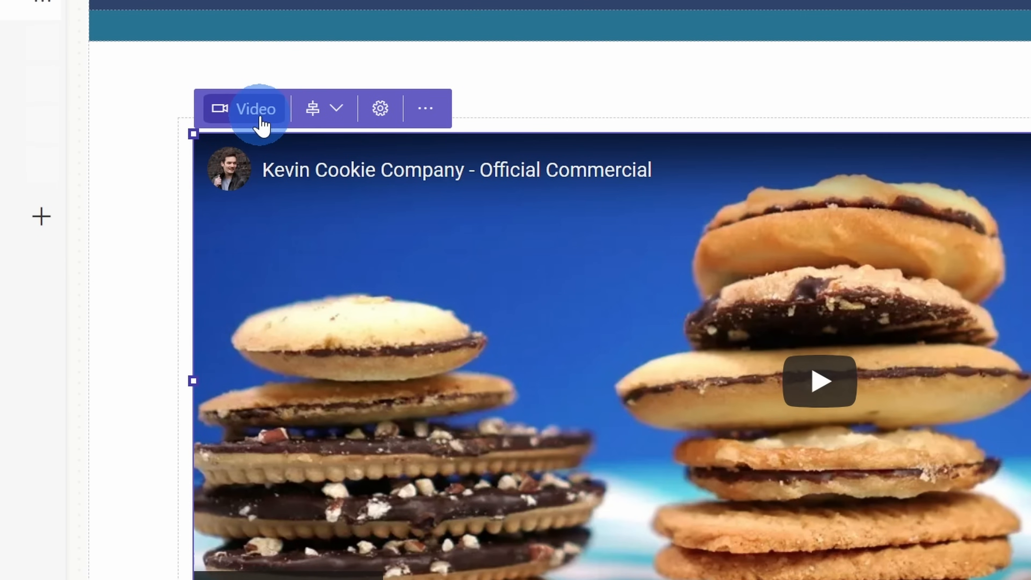
left_click(381, 117)
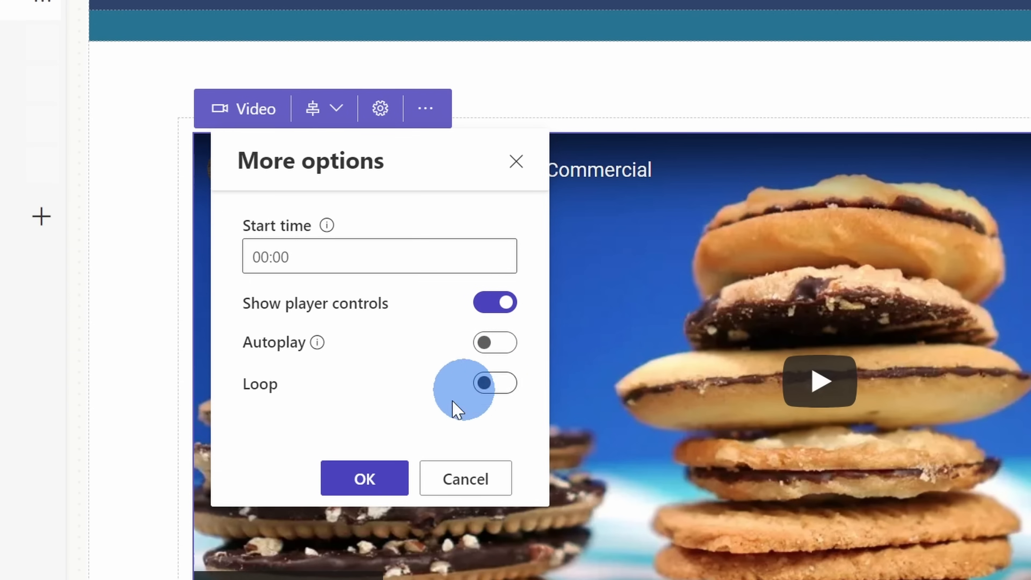
left_click(367, 479)
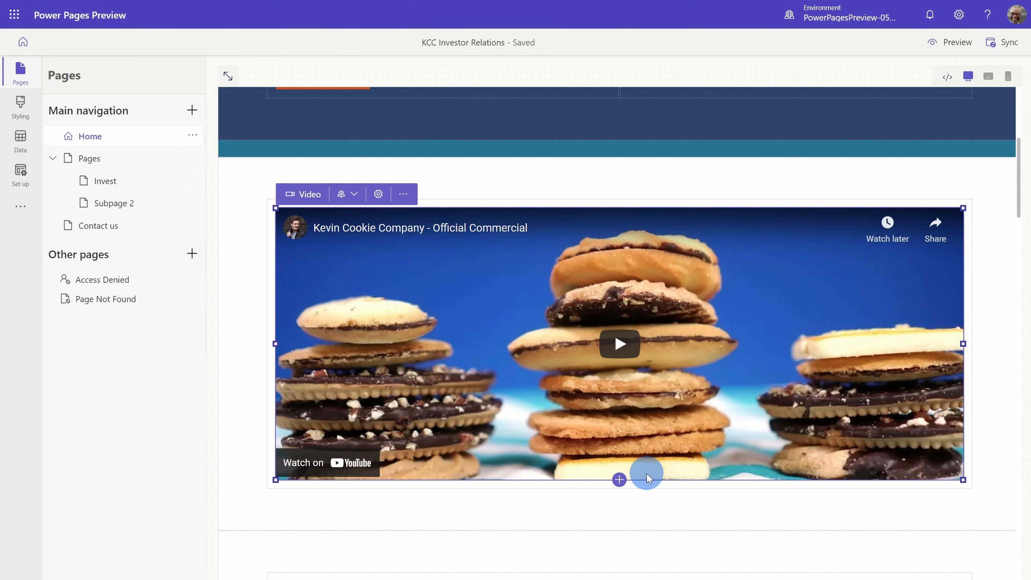
- Add a spacer directly below the cookie commercial video
left_click(620, 482)
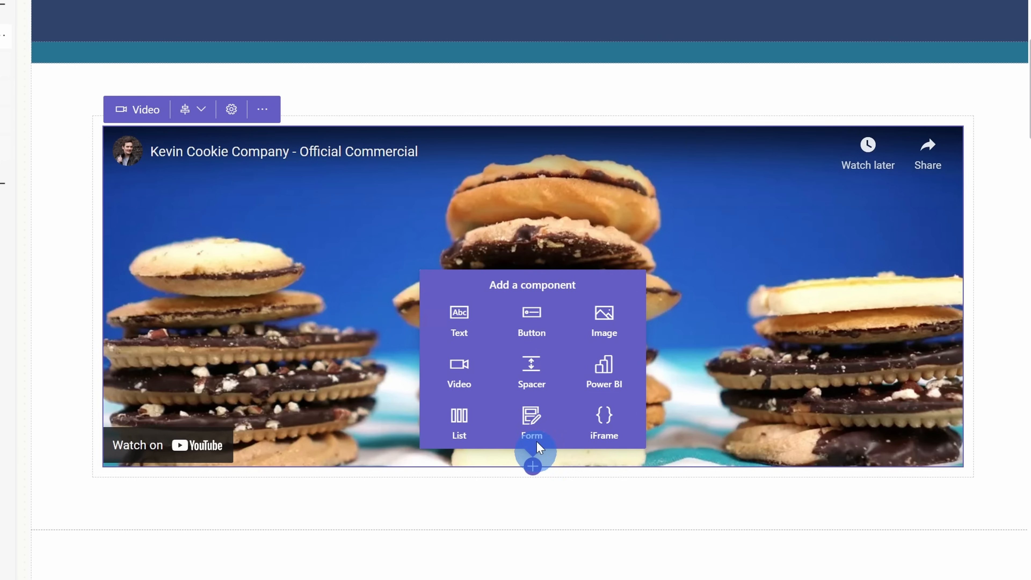
left_click(532, 389)
left_click(534, 376)
scroll(539, 363, "down", 1)
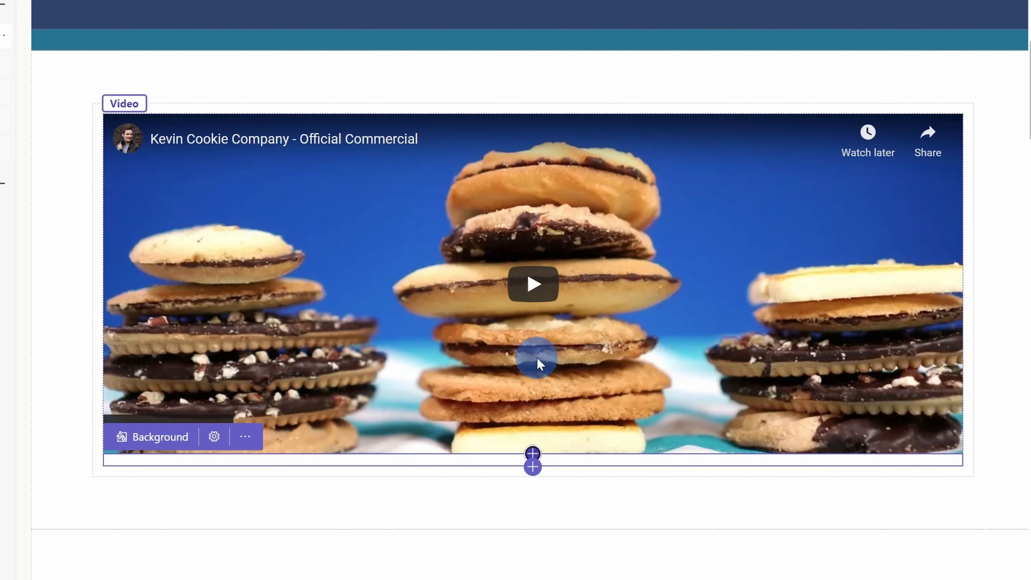
- Add a button below the spacer, label it "Watch more commercials" and link it to the copied YouTube channel URL
left_click(535, 389)
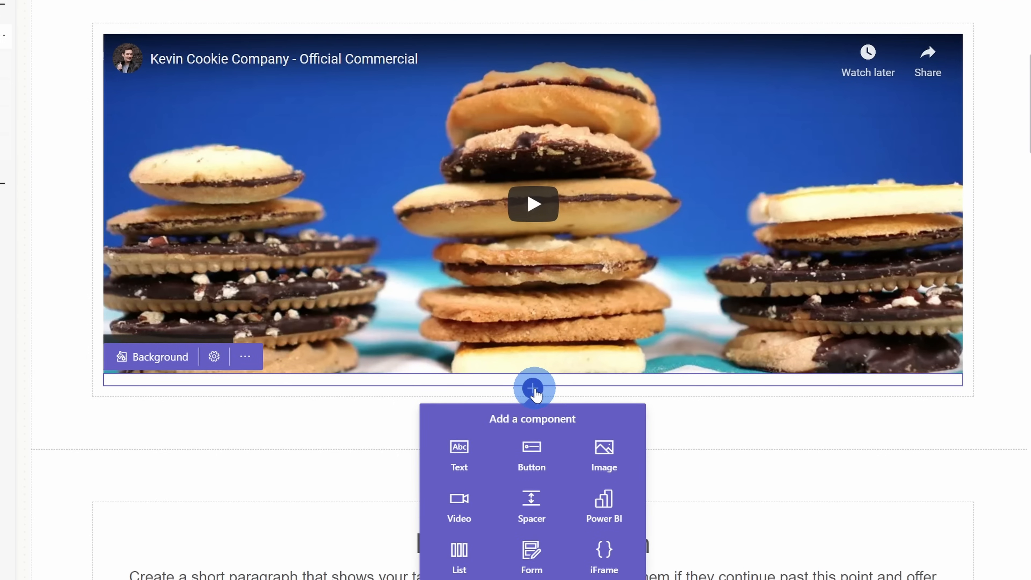
left_click(535, 449)
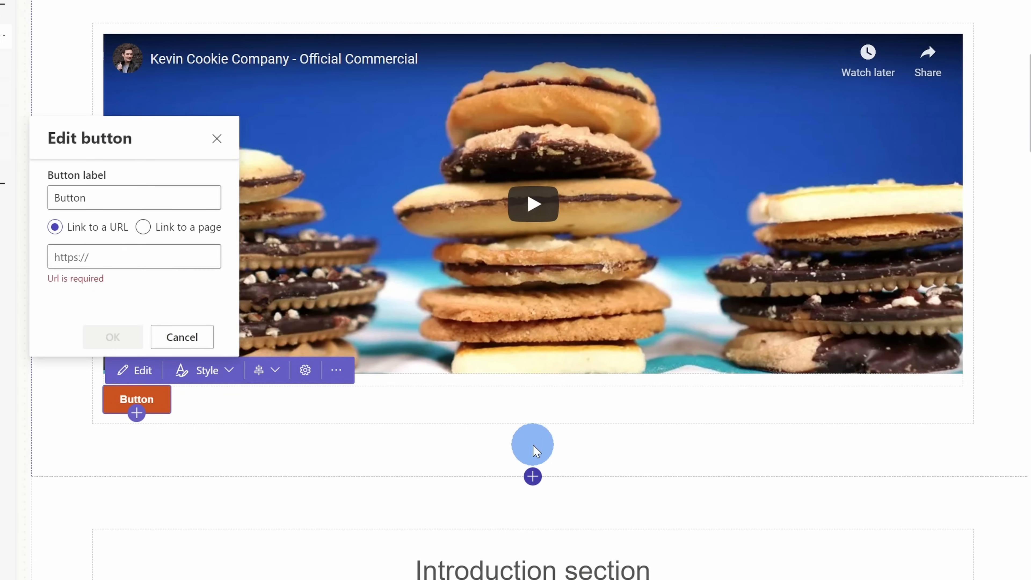
double_click(110, 187)
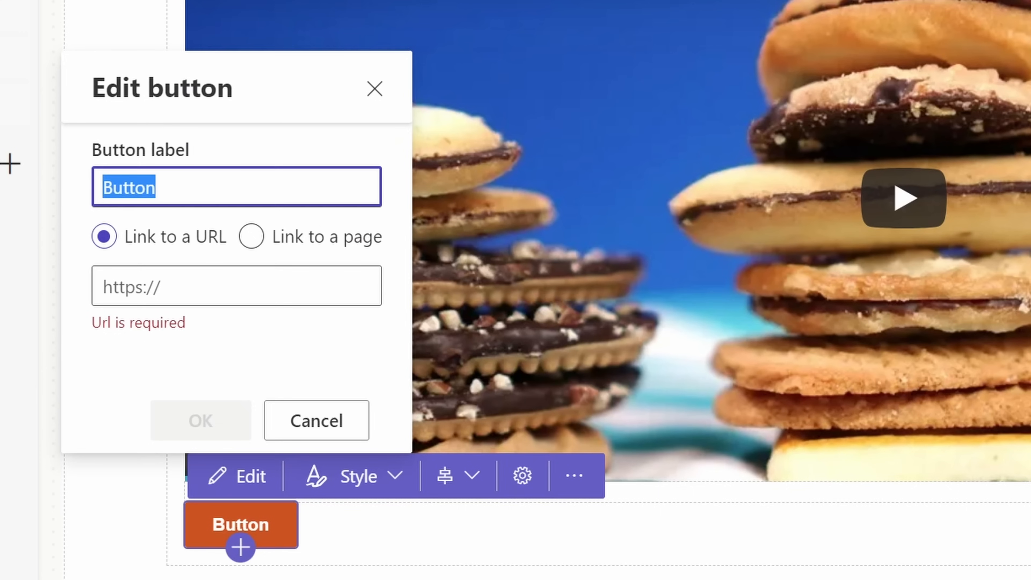
type("Watch more commercials")
left_click(237, 288)
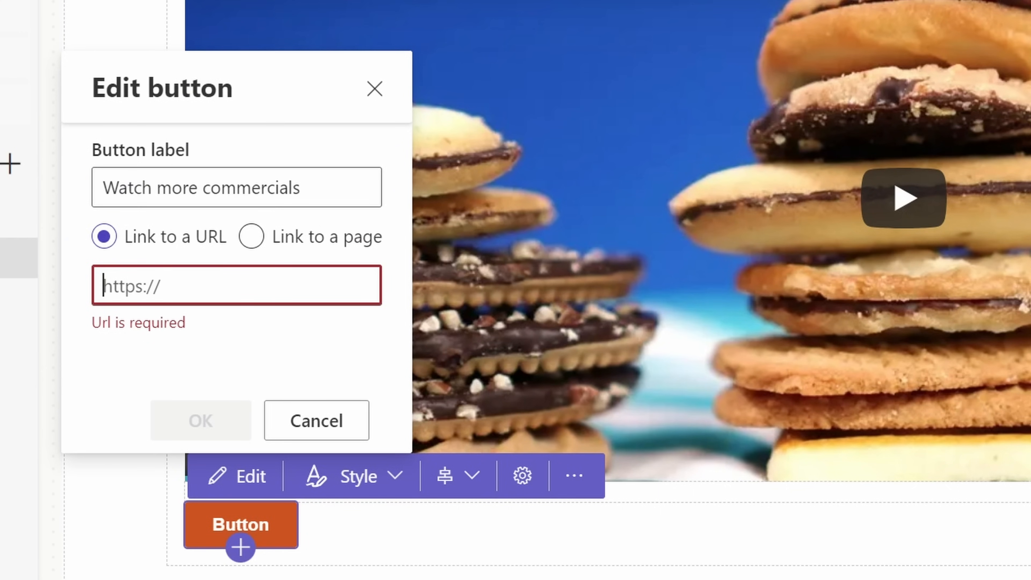
type("https://www.youtube.com/c/KevinStratvert")
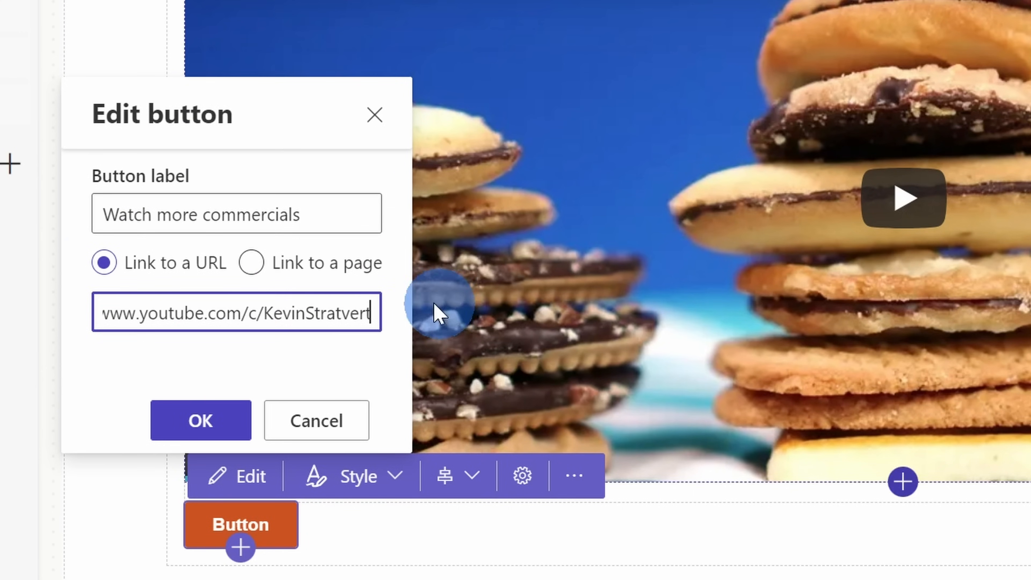
left_click(195, 425)
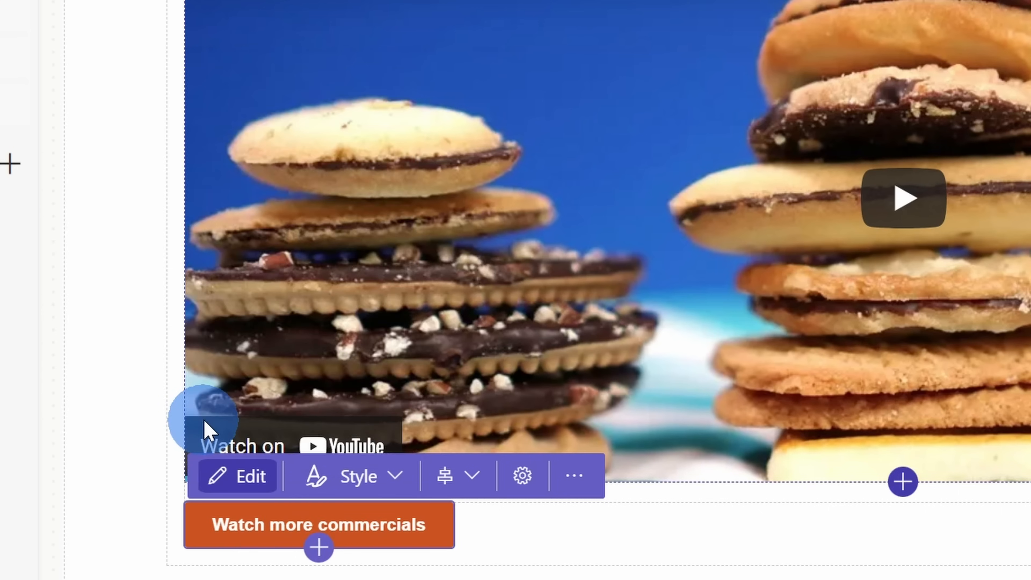
- Apply the Secondary style to the "Watch more commercials" button and center it under the video
left_click(179, 436)
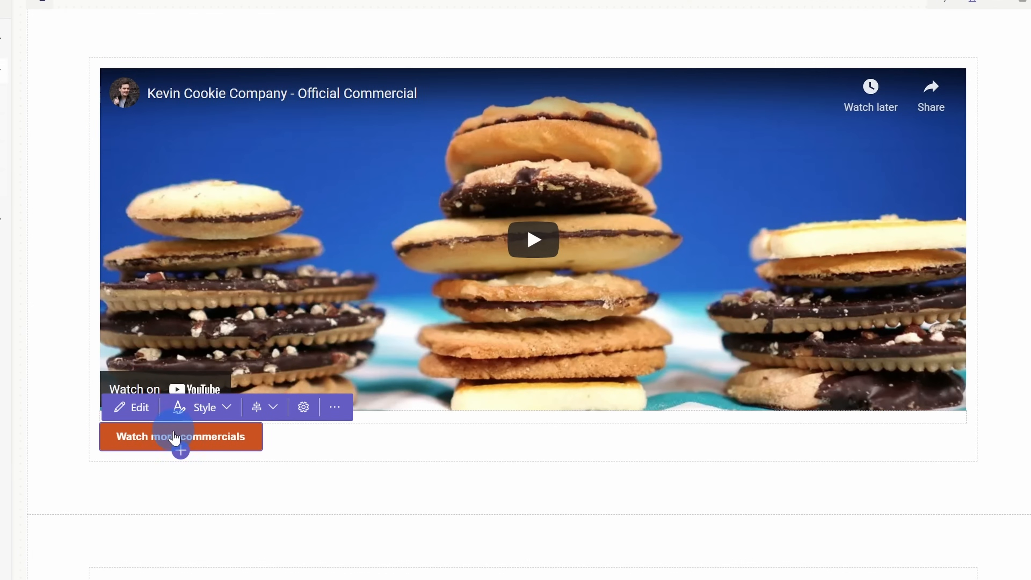
left_click(205, 410)
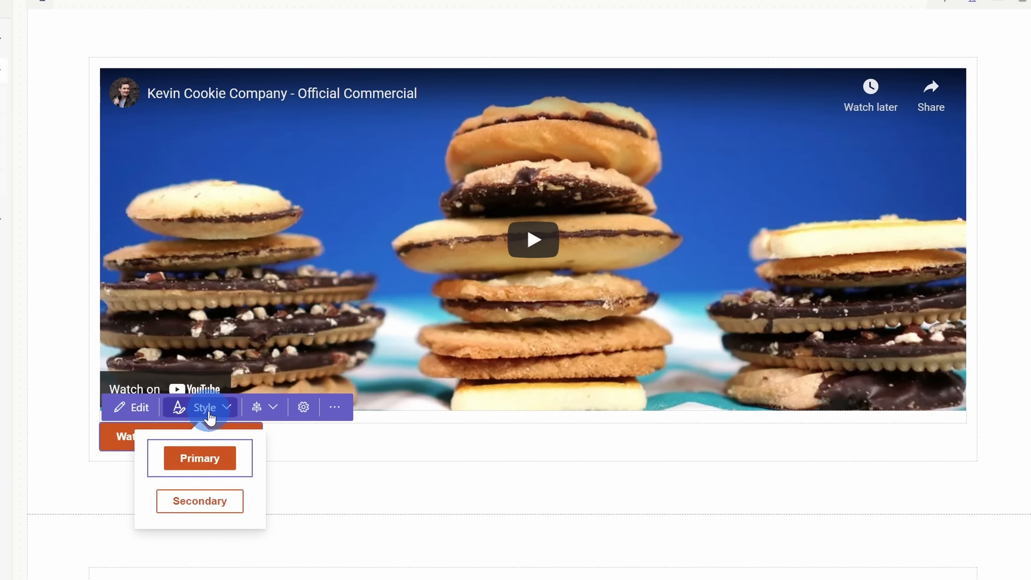
left_click(207, 496)
left_click(267, 410)
left_click(264, 445)
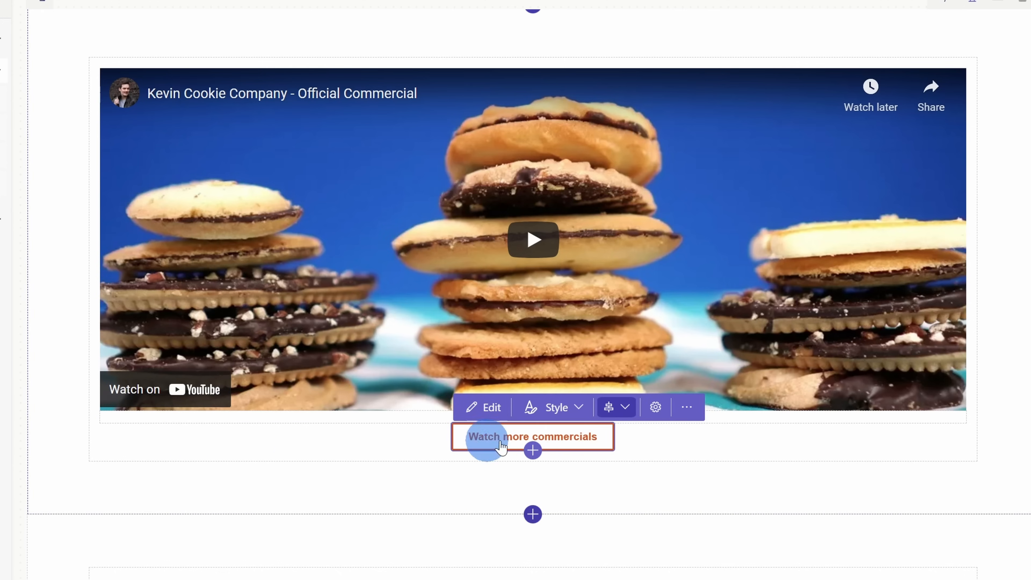
left_click(779, 484)
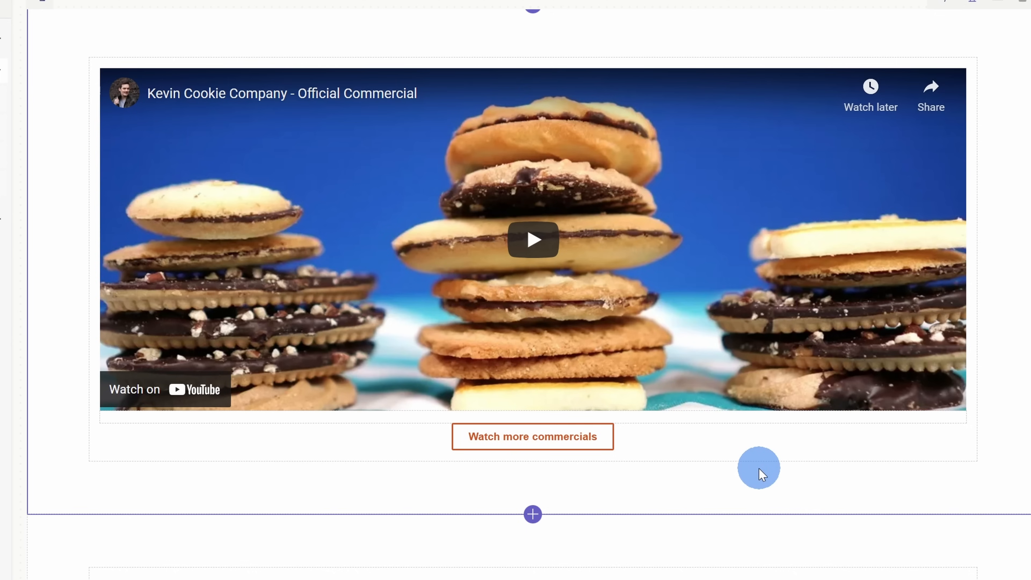
- Look over the desktop, tablet and mobile view options and examine the Home page's source in the code editor
scroll(760, 469, "down", 2)
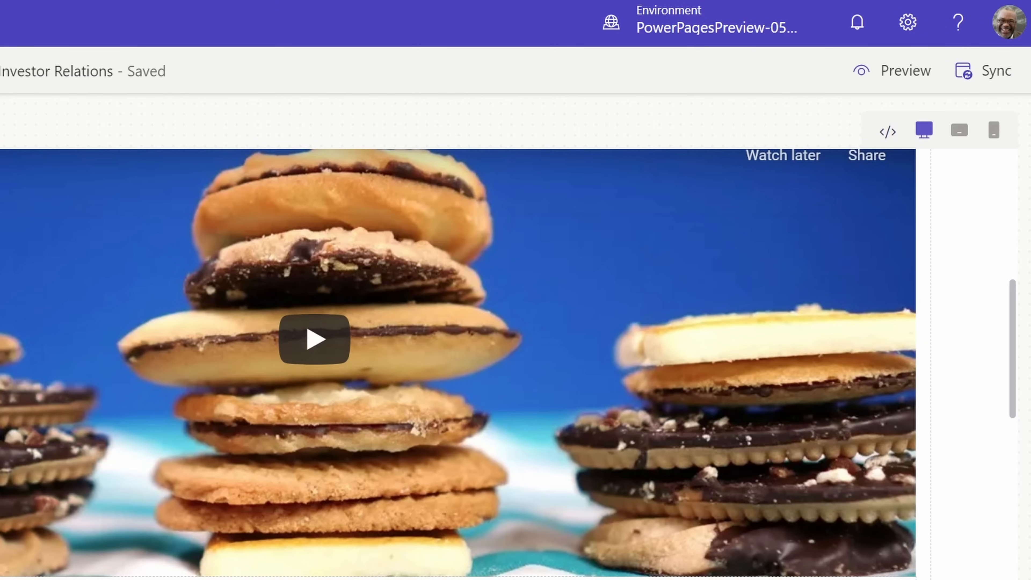
left_click(924, 132)
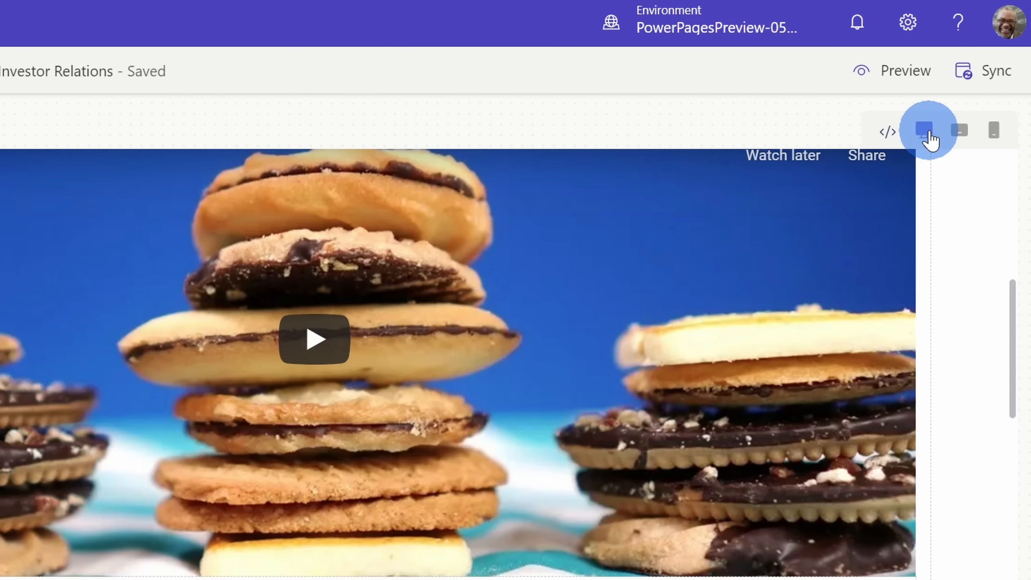
left_click(960, 133)
left_click(995, 134)
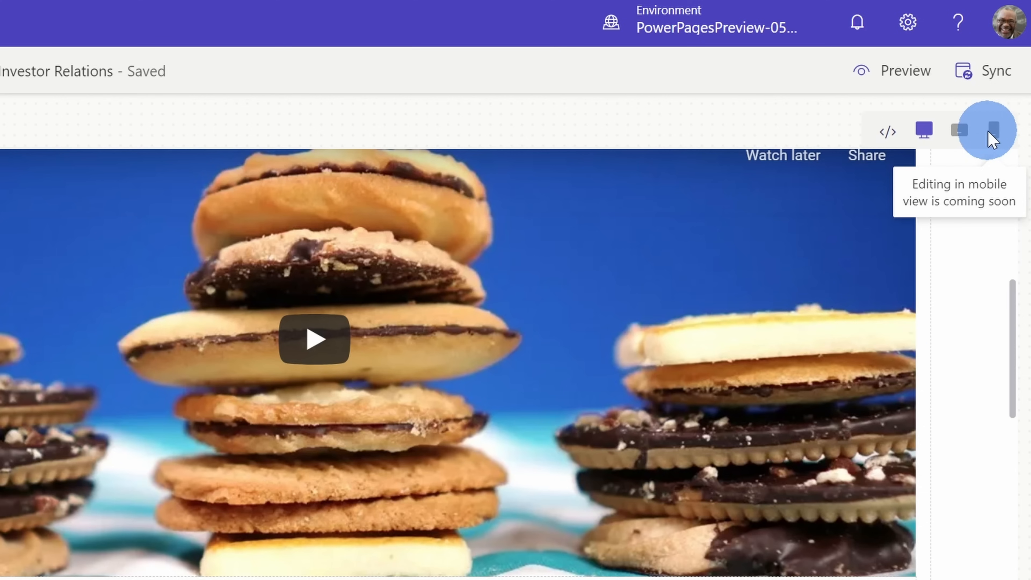
left_click(885, 134)
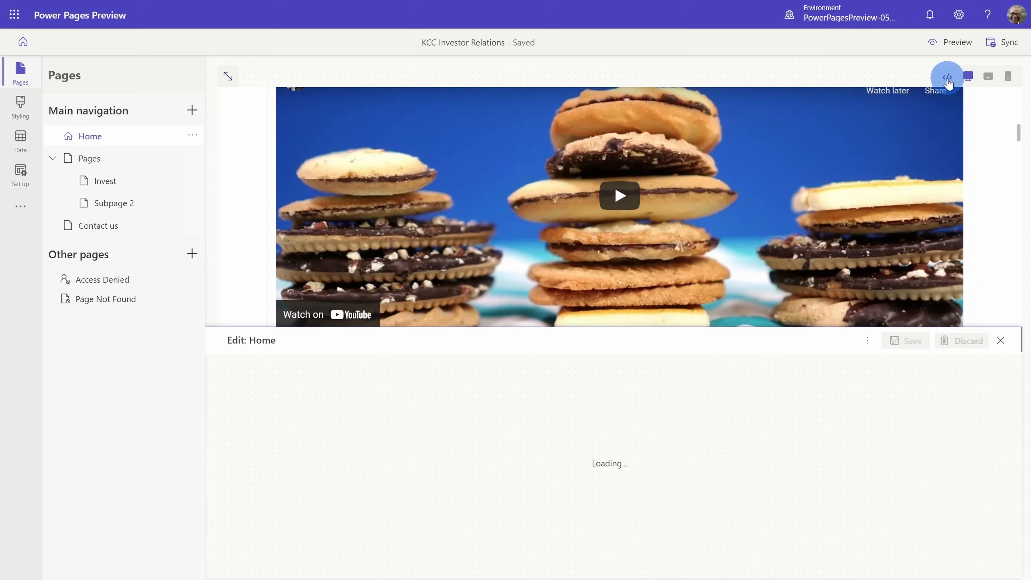
scroll(463, 366, "down", 10)
scroll(468, 379, "down", 4)
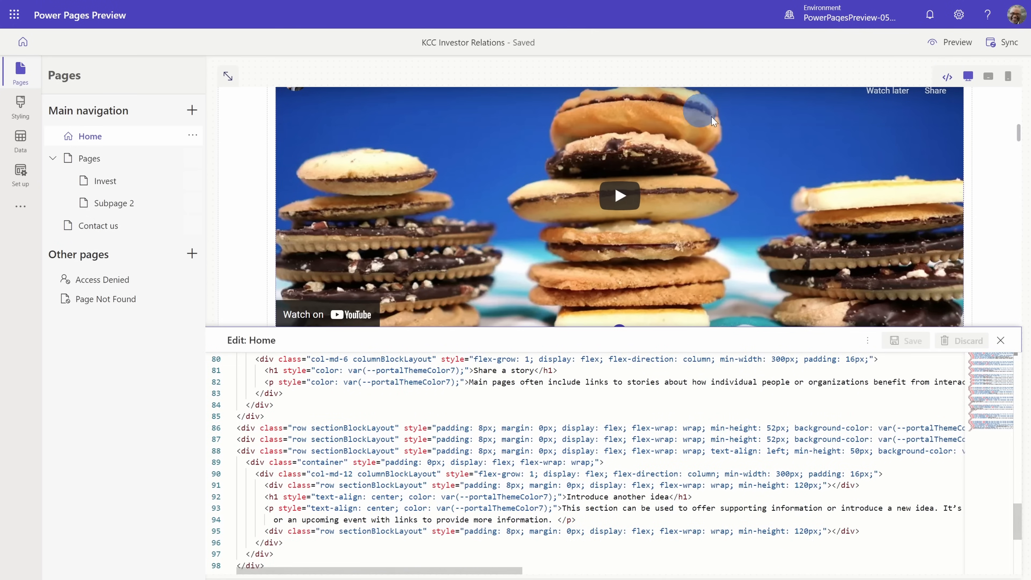
scroll(505, 448, "up", 15)
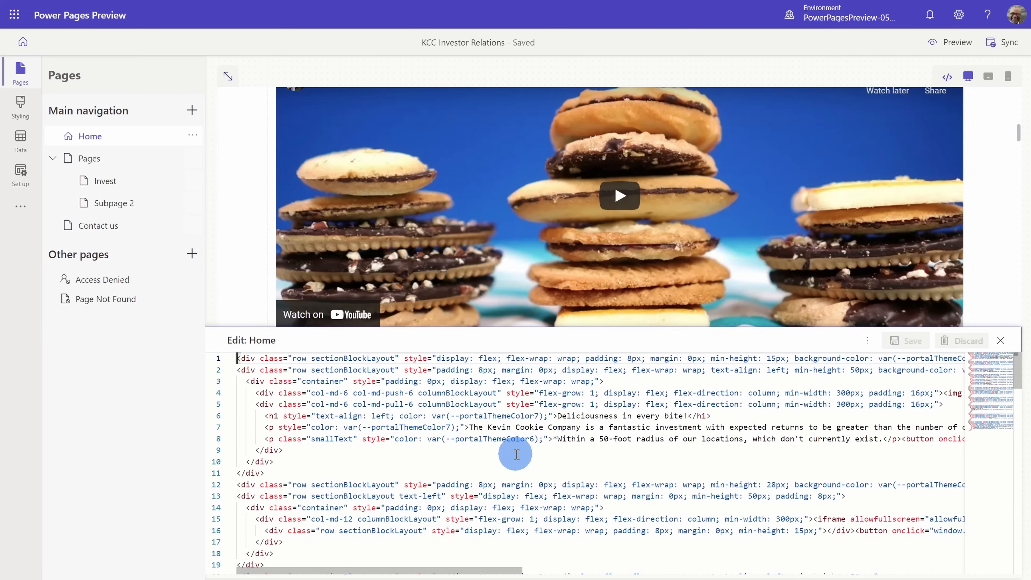
left_click(968, 78)
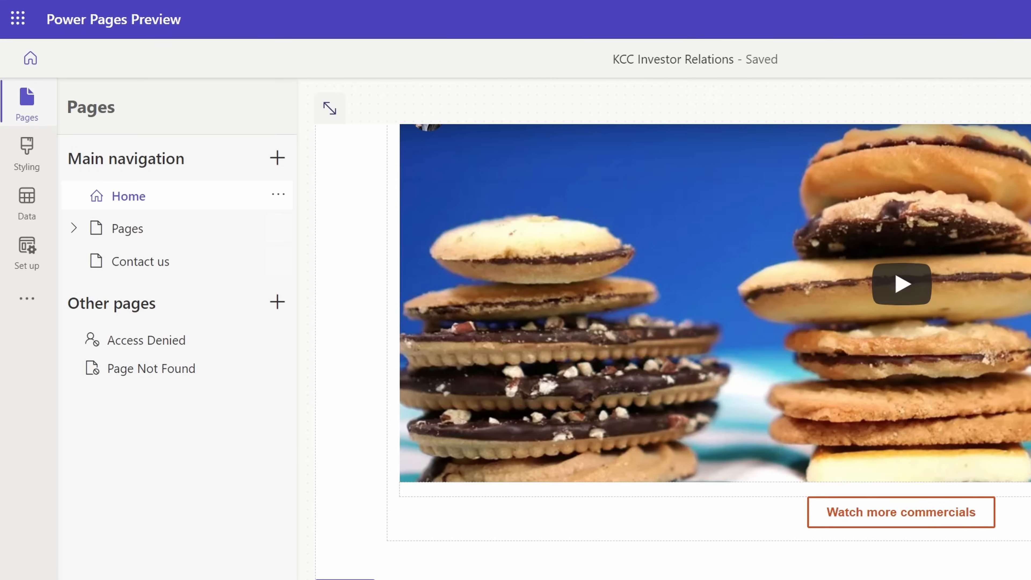
- Try the Turquoise, Bright blue and Teal themes on the site and reapply the Orange theme
left_click(32, 165)
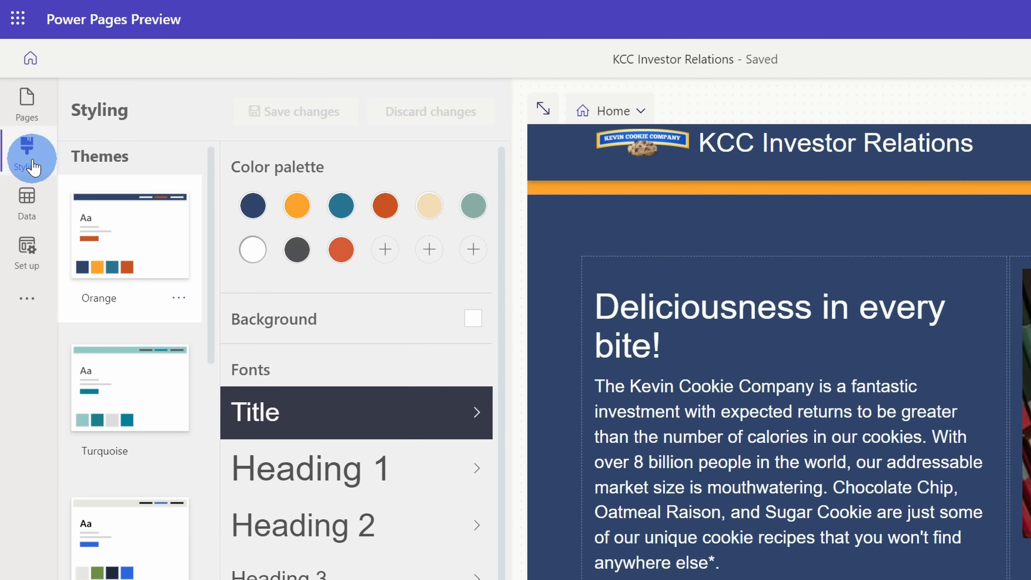
left_click(133, 213)
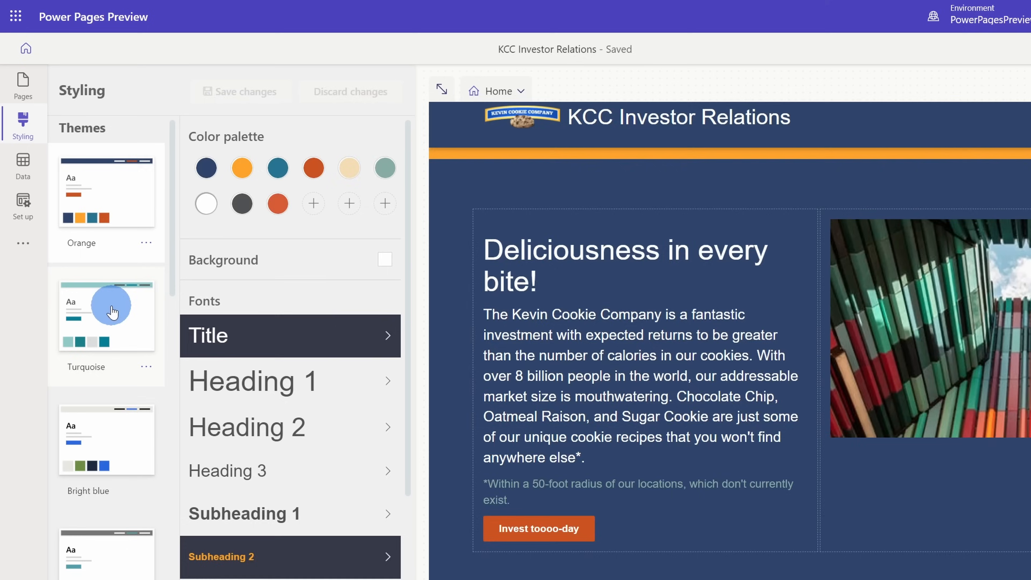
left_click(112, 312)
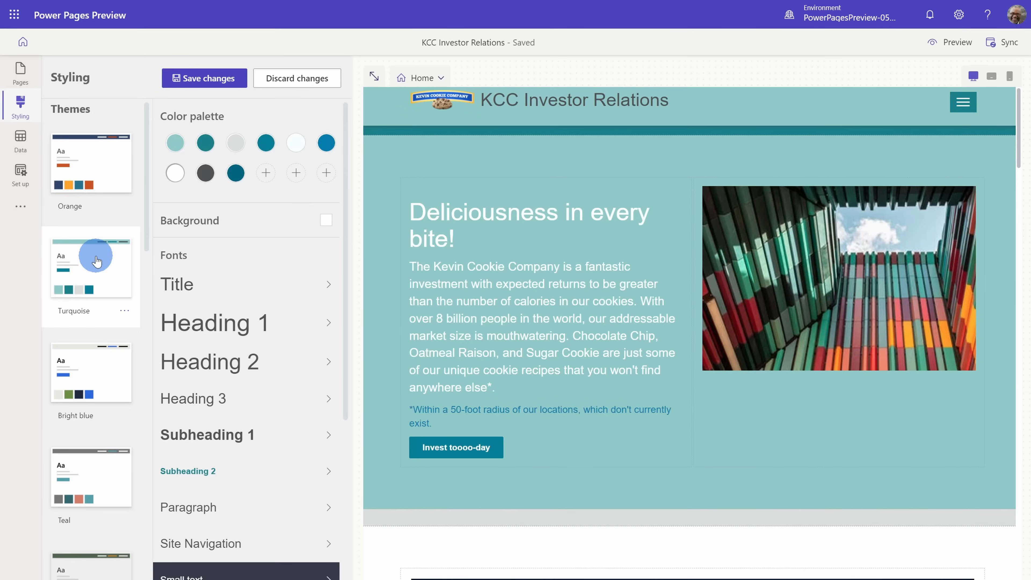
scroll(96, 261, "down", 3)
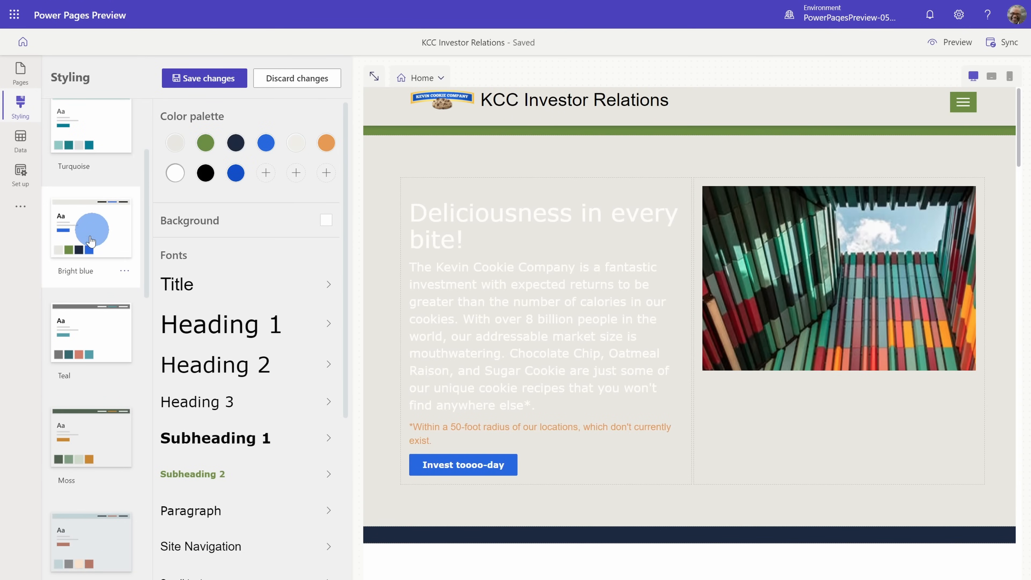
left_click(80, 341)
scroll(81, 343, "up", 3)
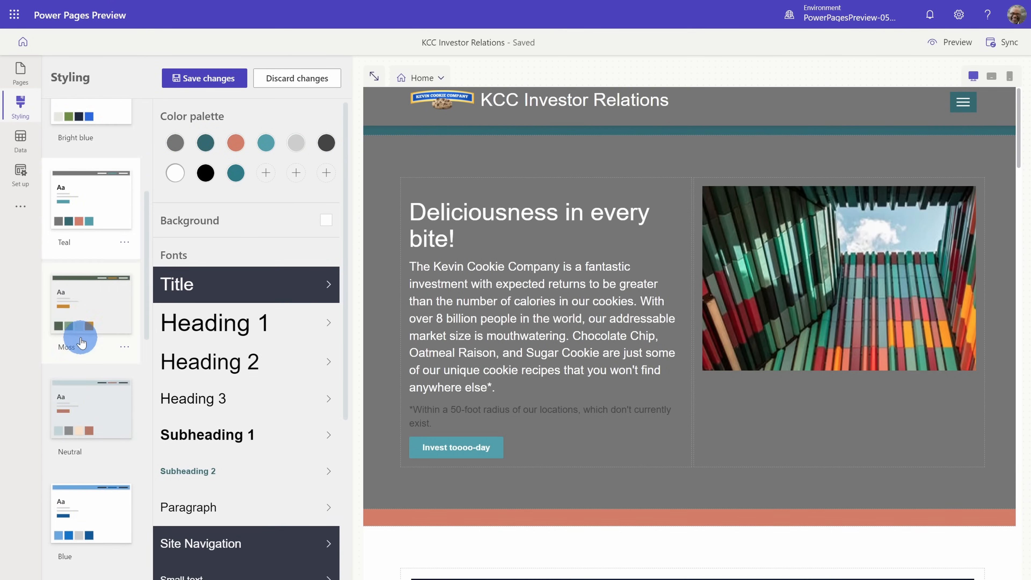
scroll(84, 362, "up", 1)
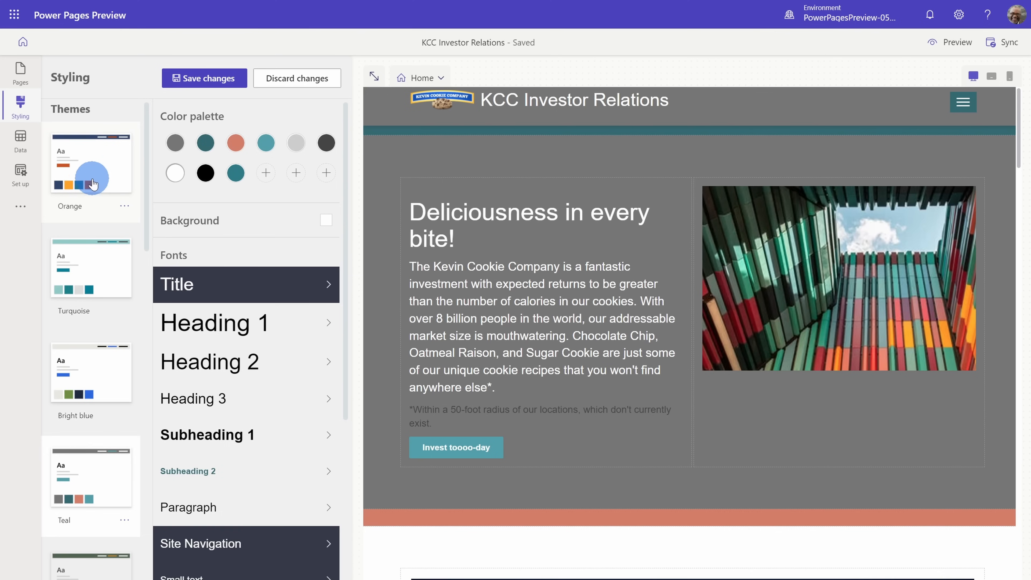
left_click(93, 172)
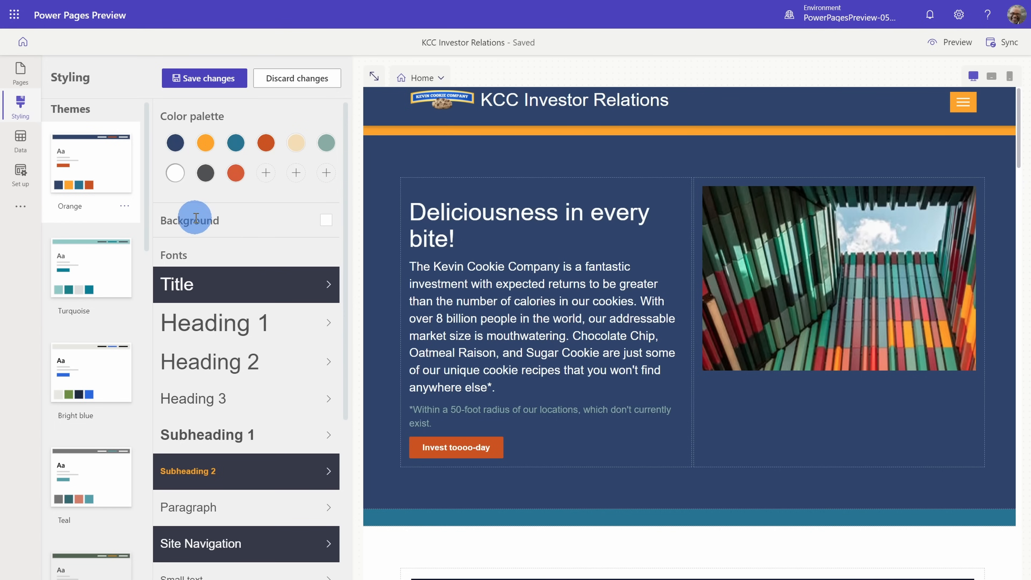
- Look over the Orange theme's font settings for Title, its button and link styles, and its section margins and spacing
scroll(241, 216, "down", 2)
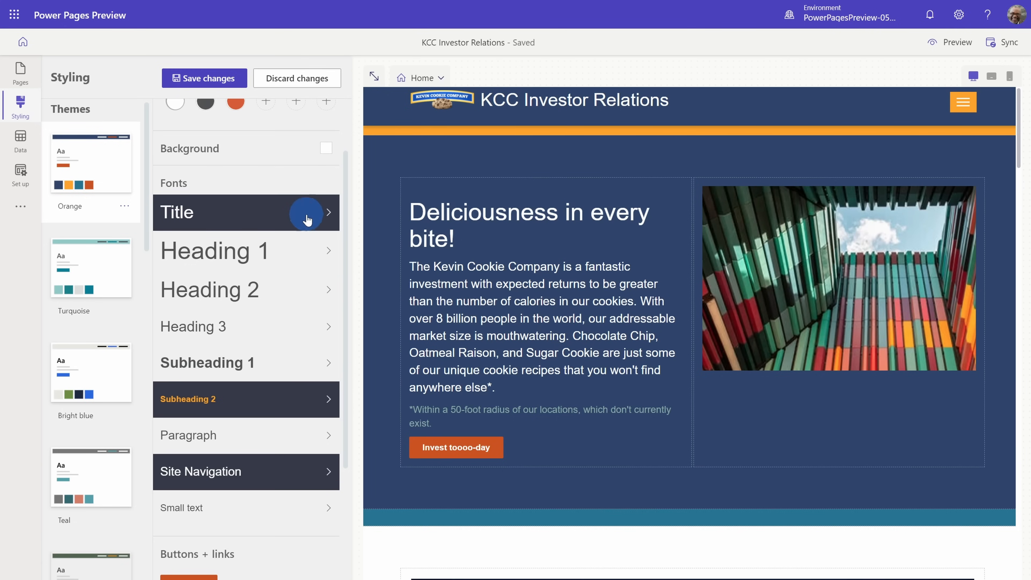
left_click(329, 212)
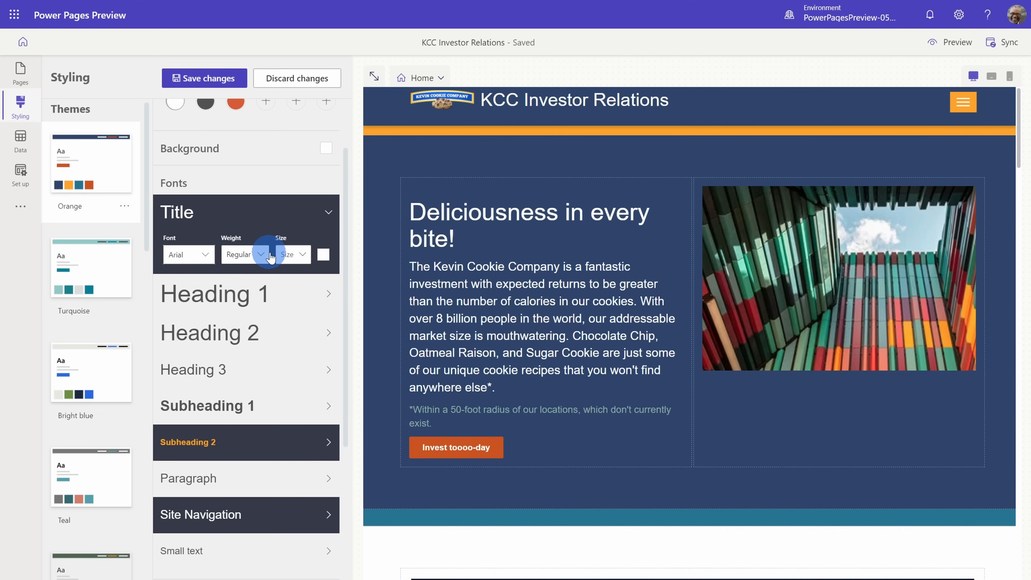
left_click(329, 215)
scroll(202, 224, "down", 4)
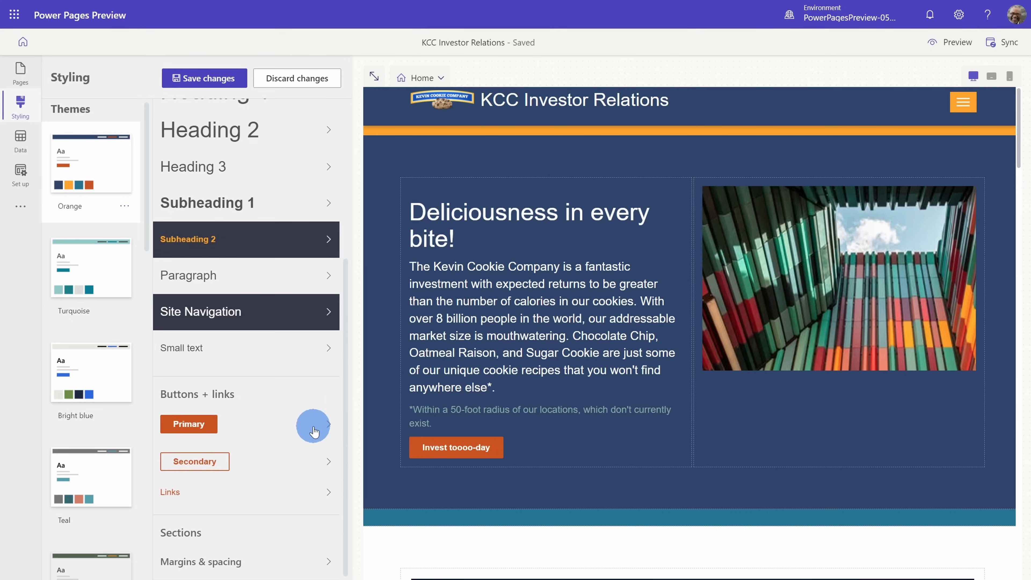
left_click(271, 559)
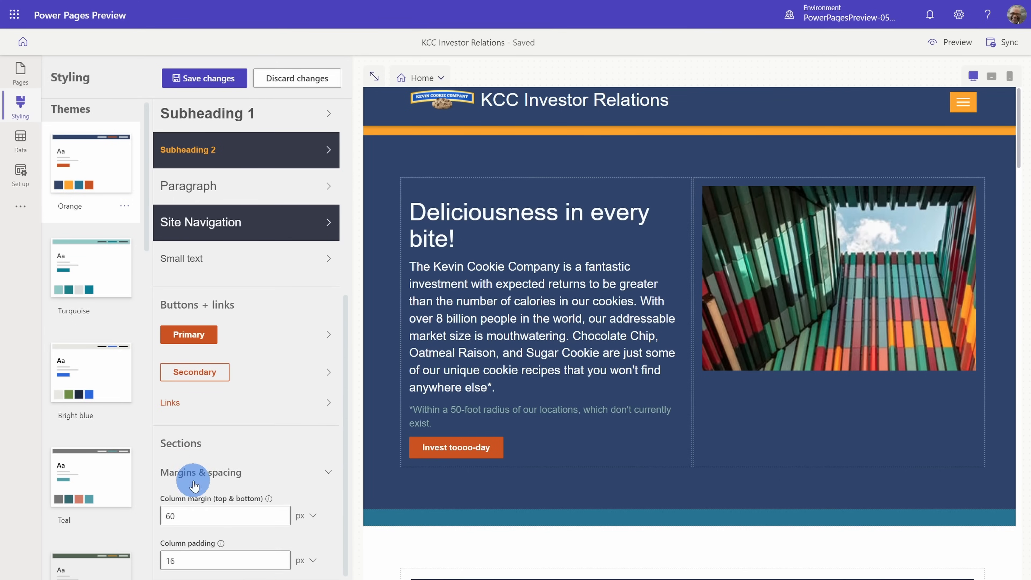
left_click(329, 479)
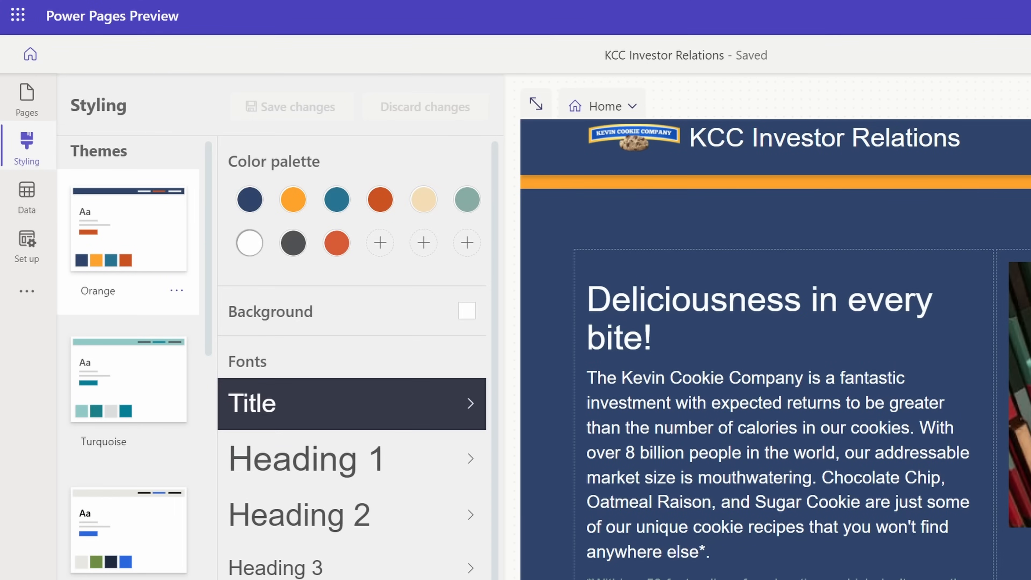
- Create a new data table for the site named InvestmentAmountKCC
left_click(35, 207)
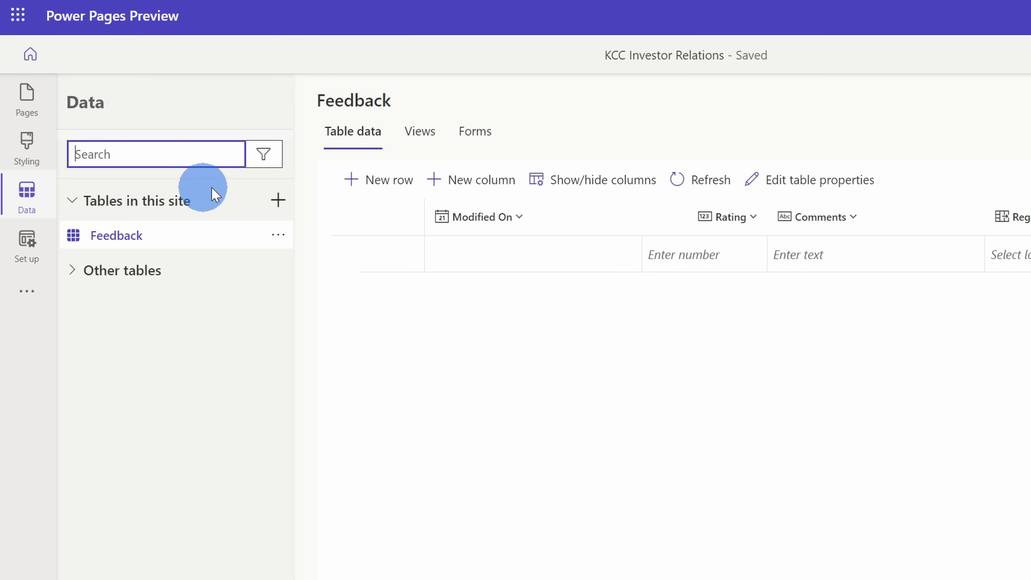
left_click(279, 201)
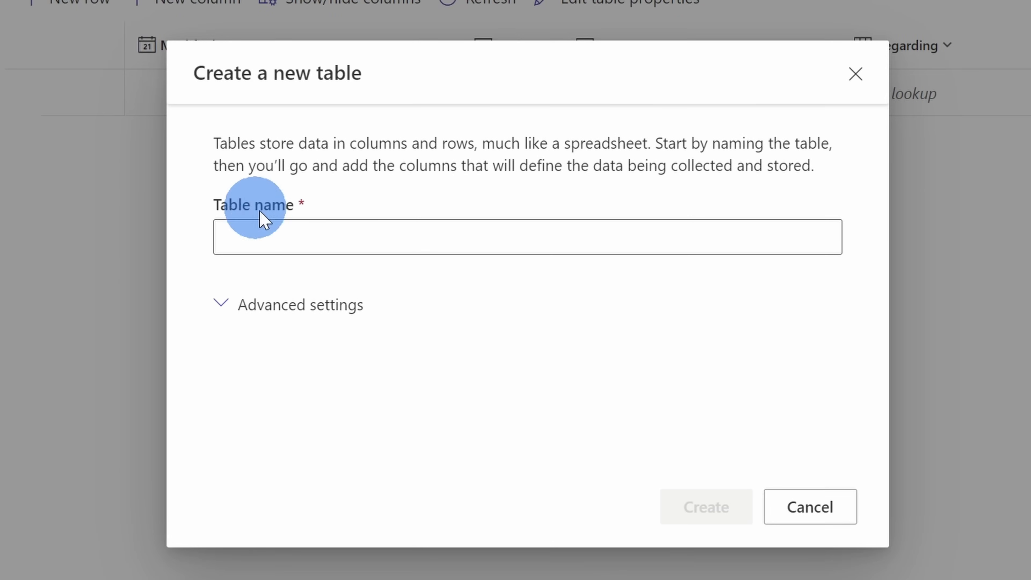
left_click(285, 231)
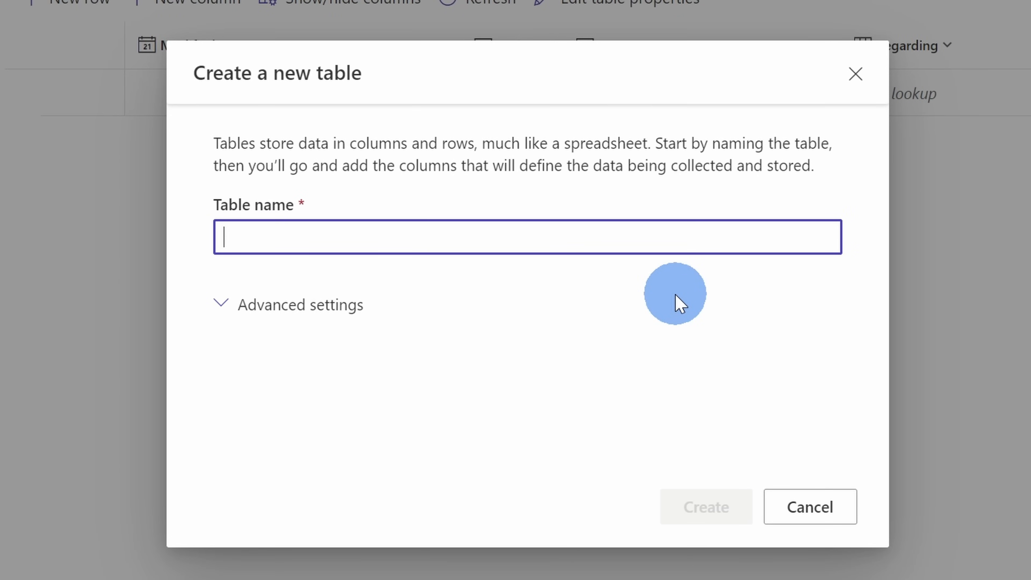
type("InvestmentAmountKCC")
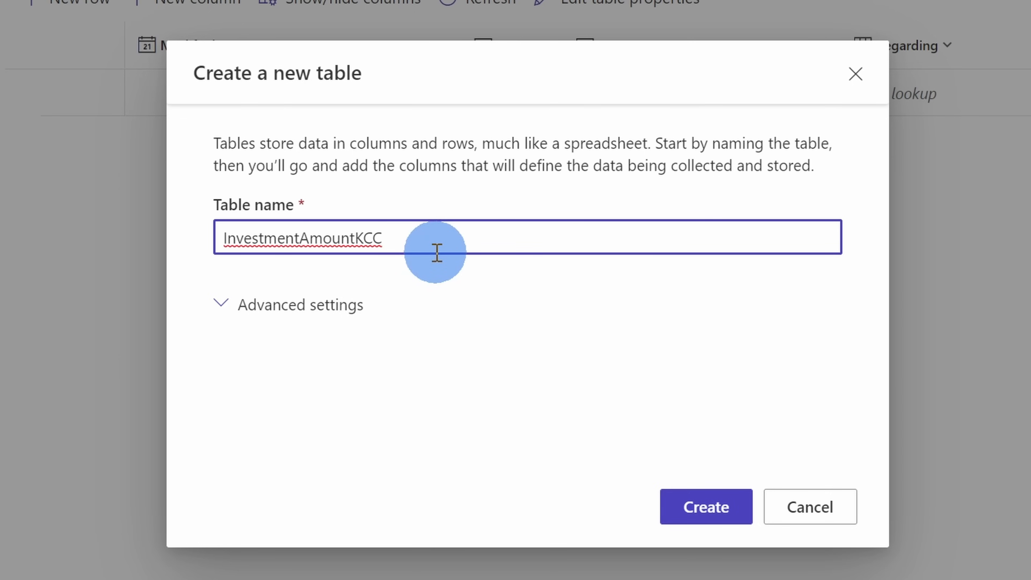
left_click(705, 513)
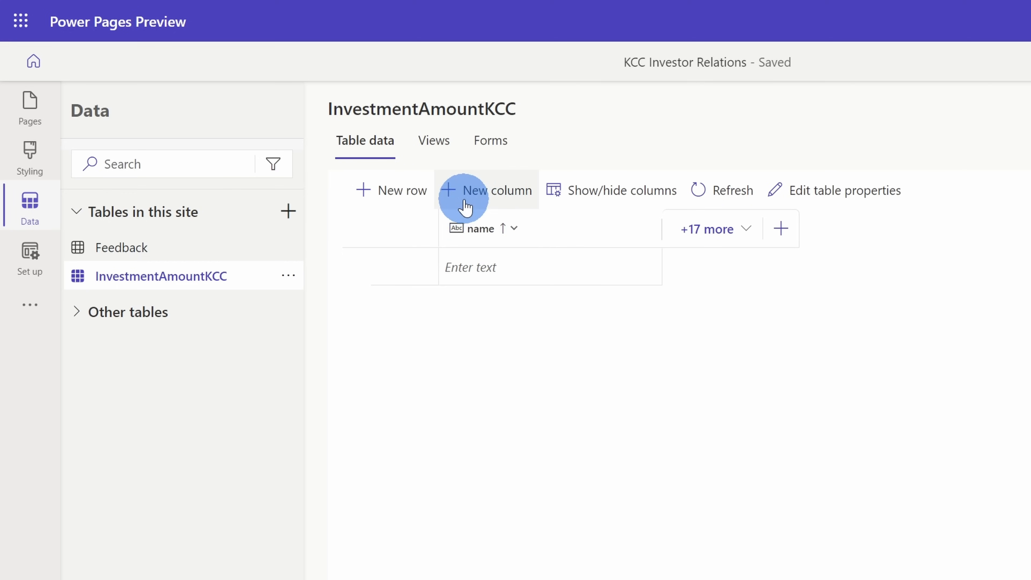
- Start a new column in the InvestmentAmountKCC table with display name Investment Amount and data type Whole number
left_click(482, 203)
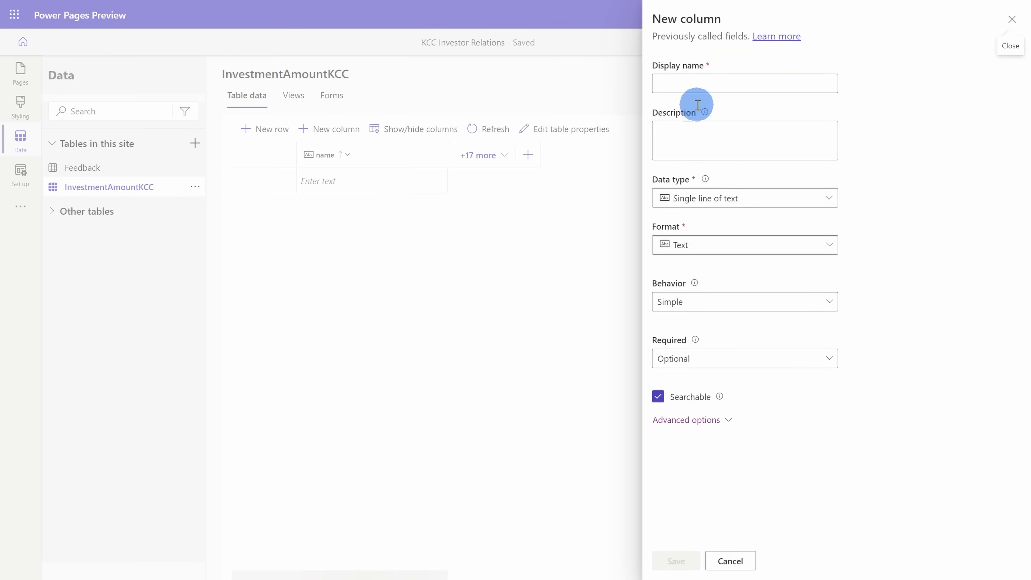
left_click(732, 82)
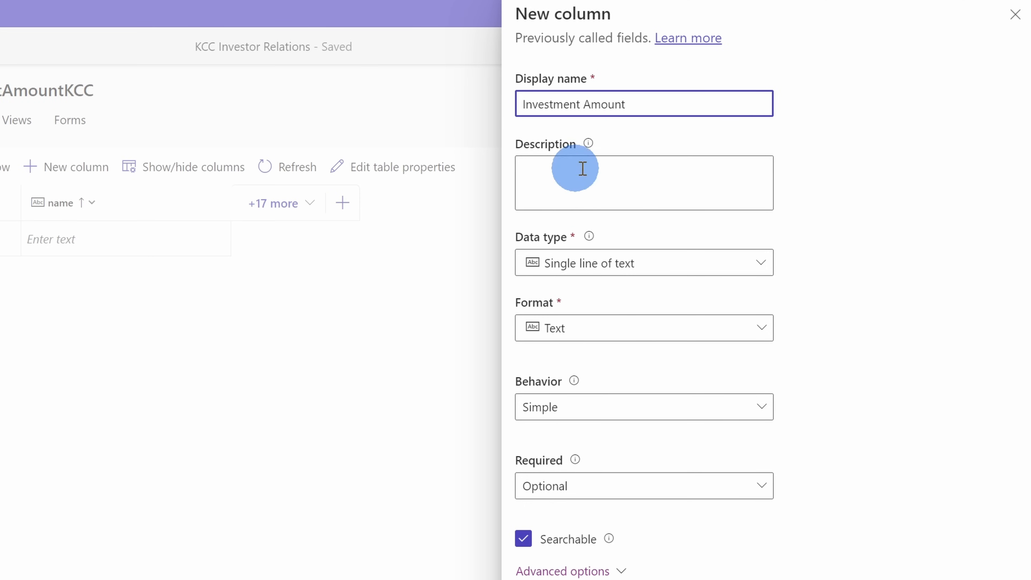
left_click(716, 270)
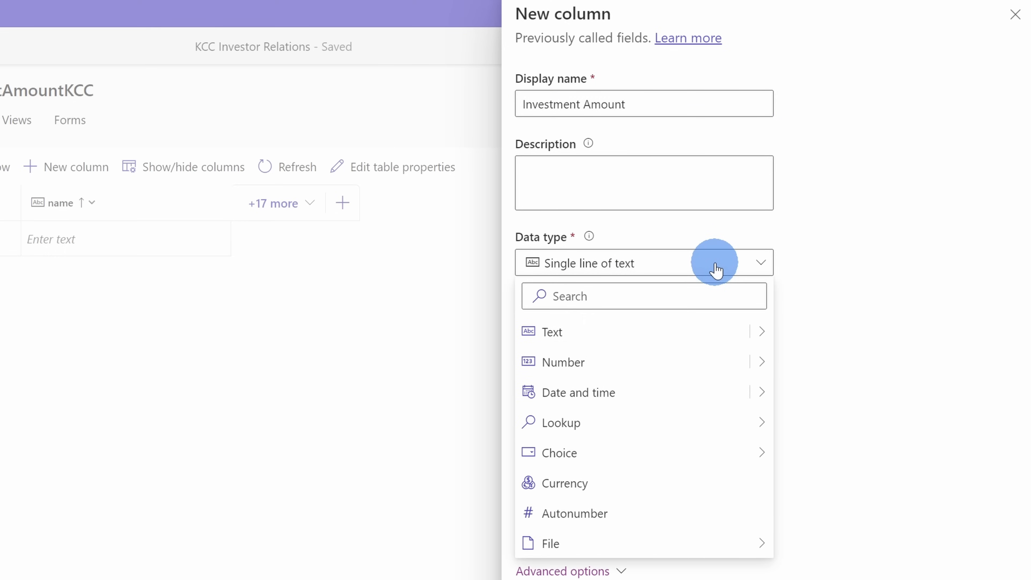
left_click(621, 363)
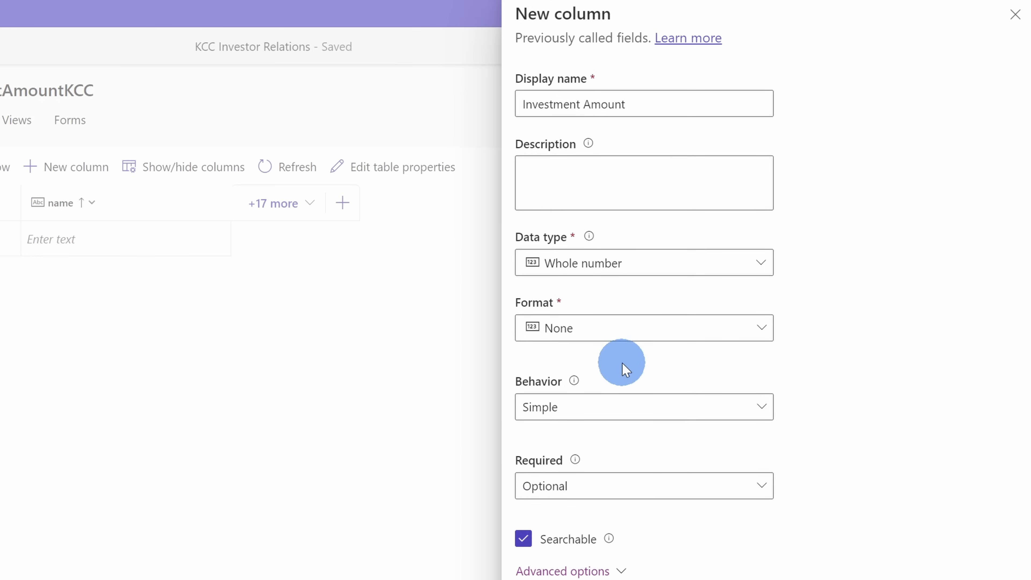
left_click(662, 330)
left_click(831, 331)
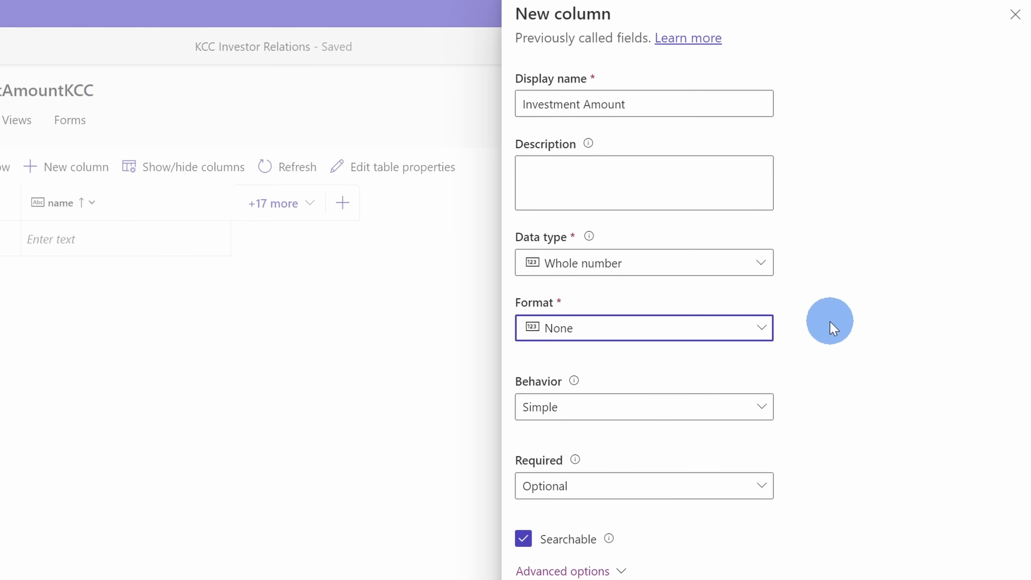
- Make the Investment Amount column Business required and save it
scroll(594, 468, "down", 5)
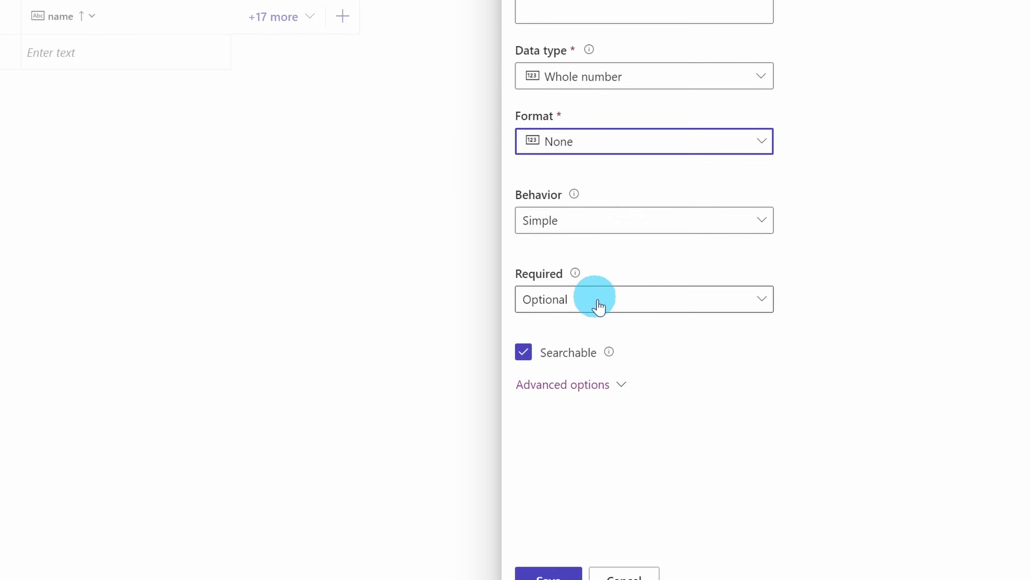
left_click(599, 286)
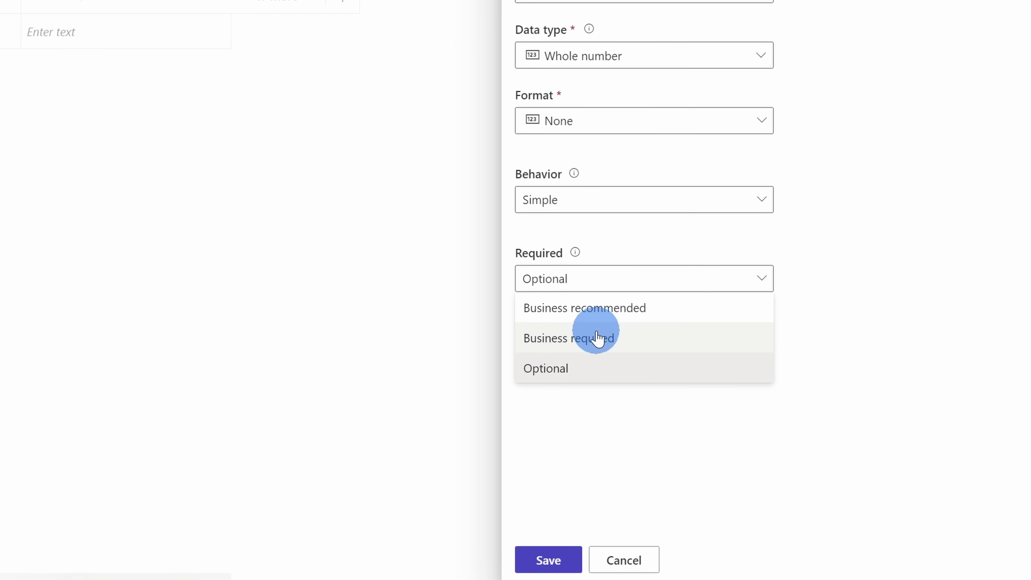
left_click(625, 342)
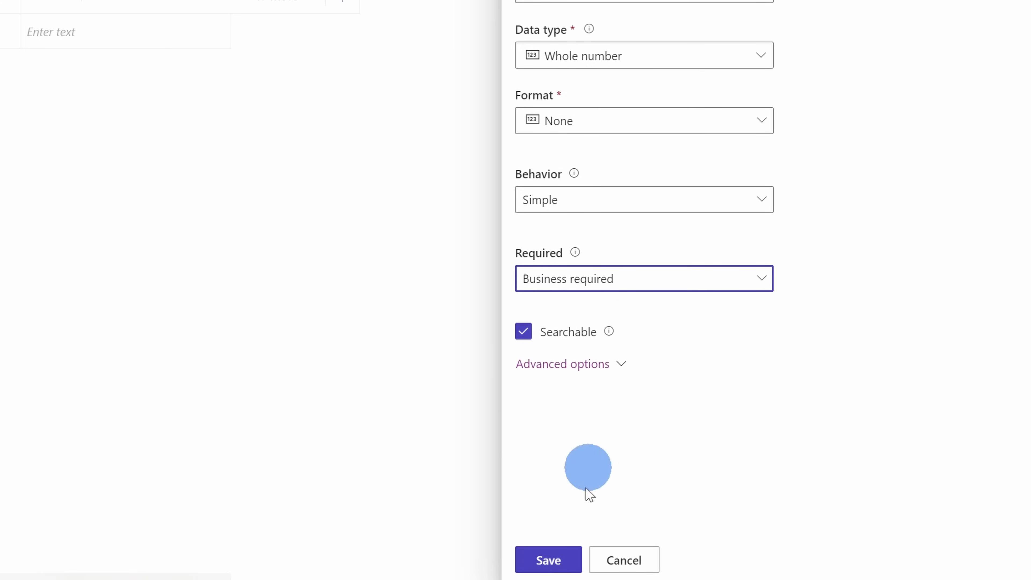
left_click(560, 564)
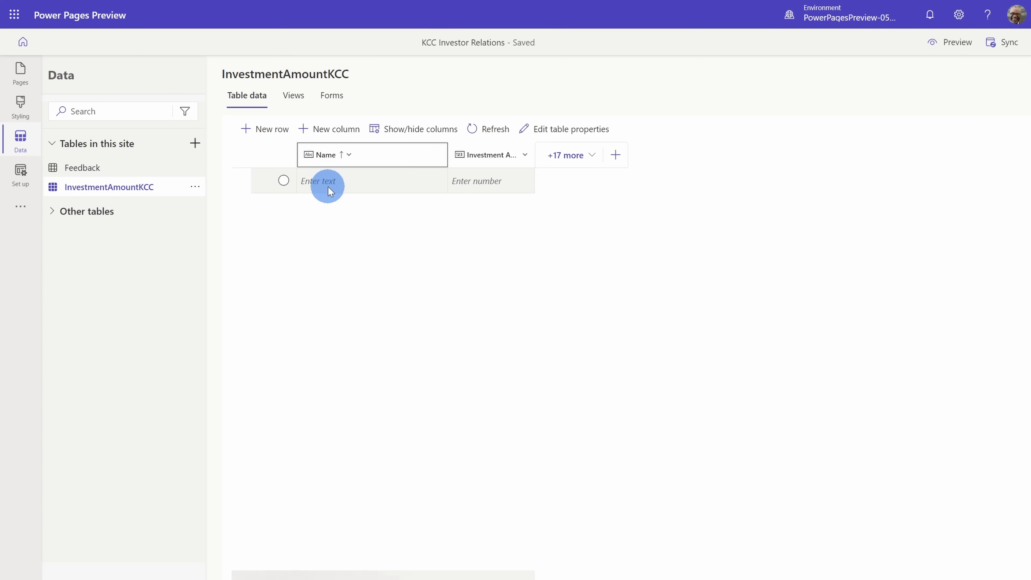
- Create a new form for the InvestmentAmountKCC table and name it InvestmentAmountKCC
left_click(330, 96)
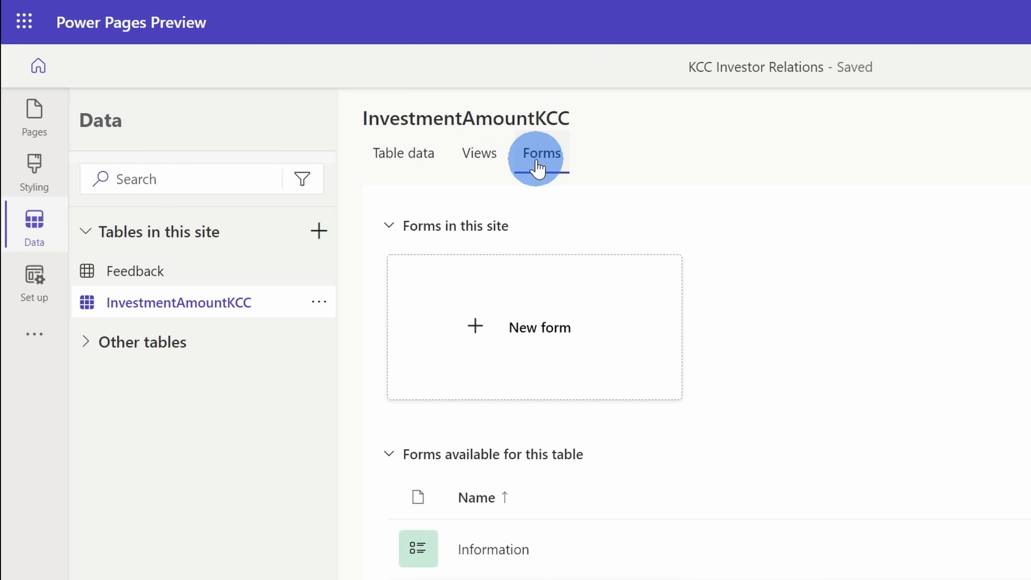
left_click(538, 337)
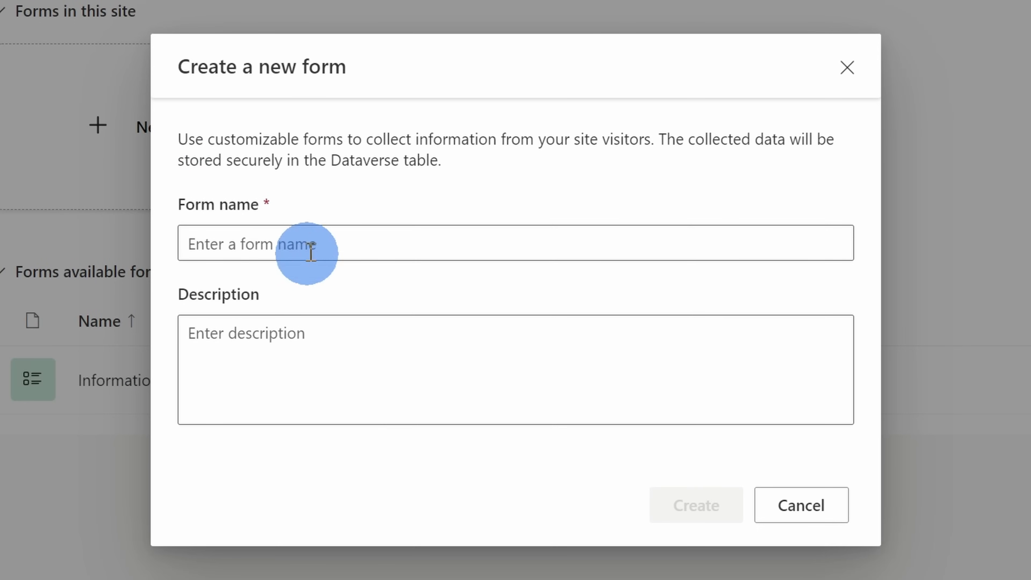
left_click(663, 432)
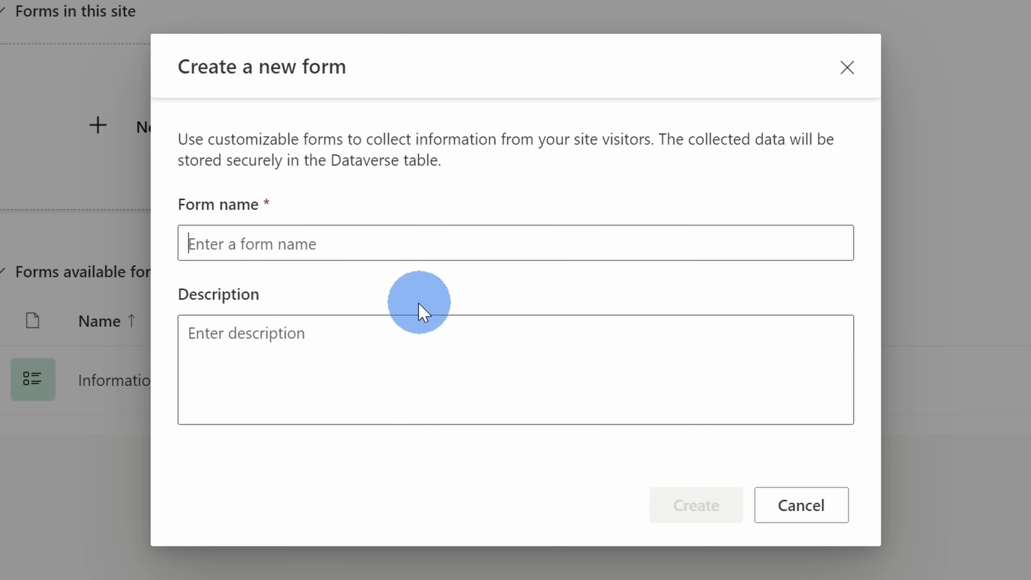
type("Invo")
type("stmentAmount")
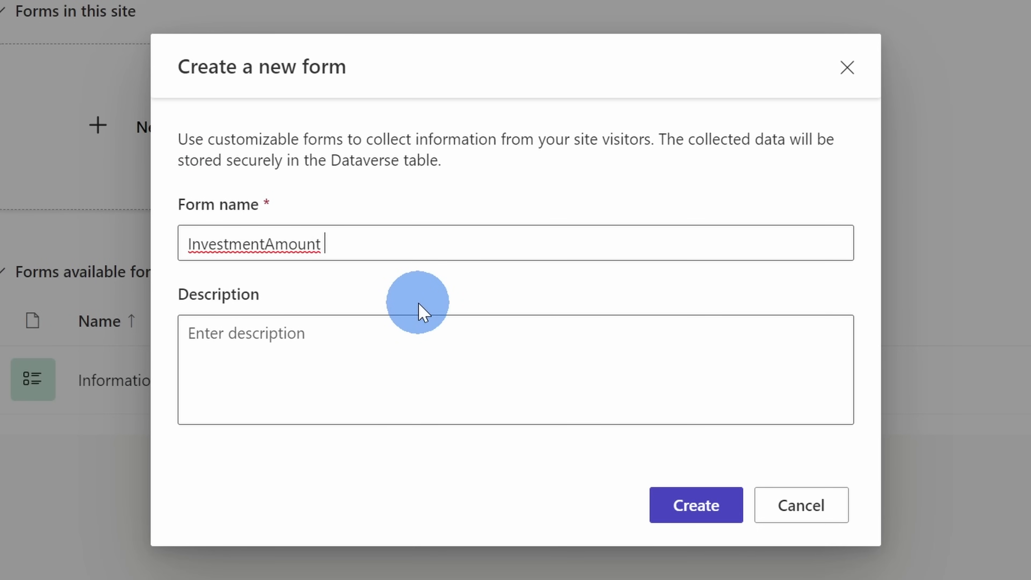
key("BackSpace")
type("KCC")
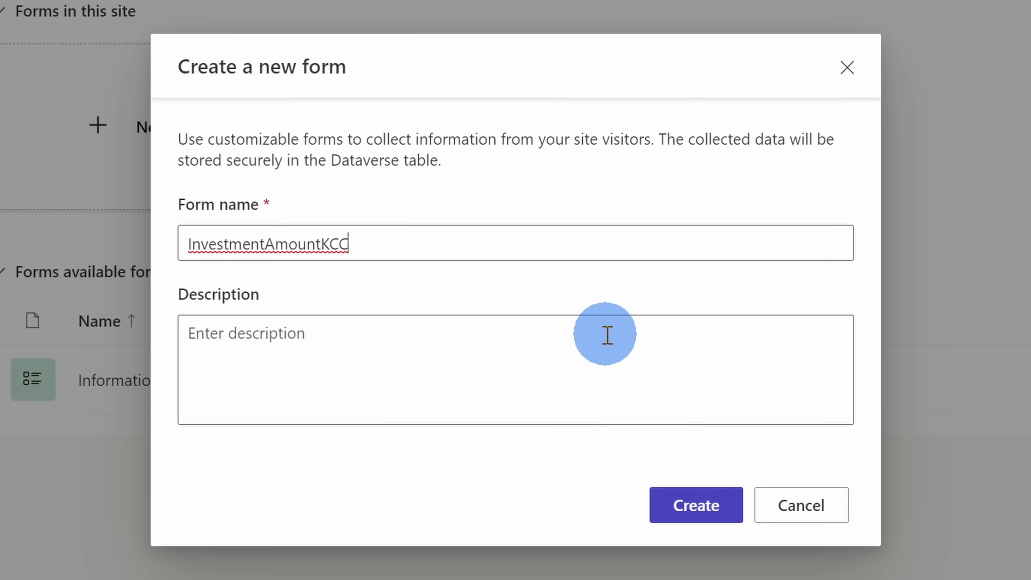
left_click(696, 516)
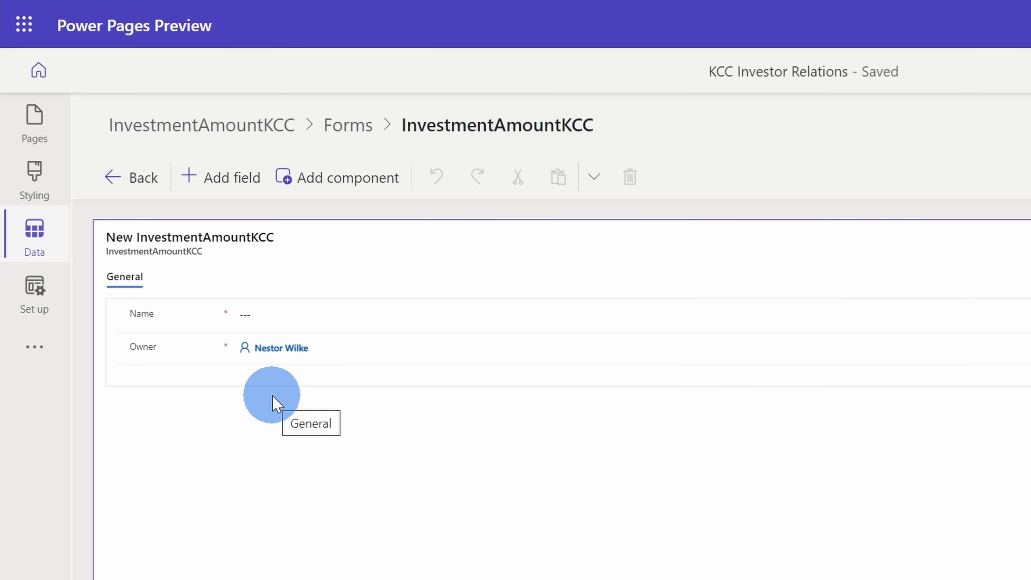
- Add the Investment Amount field to the form below the Owner field
left_click(229, 181)
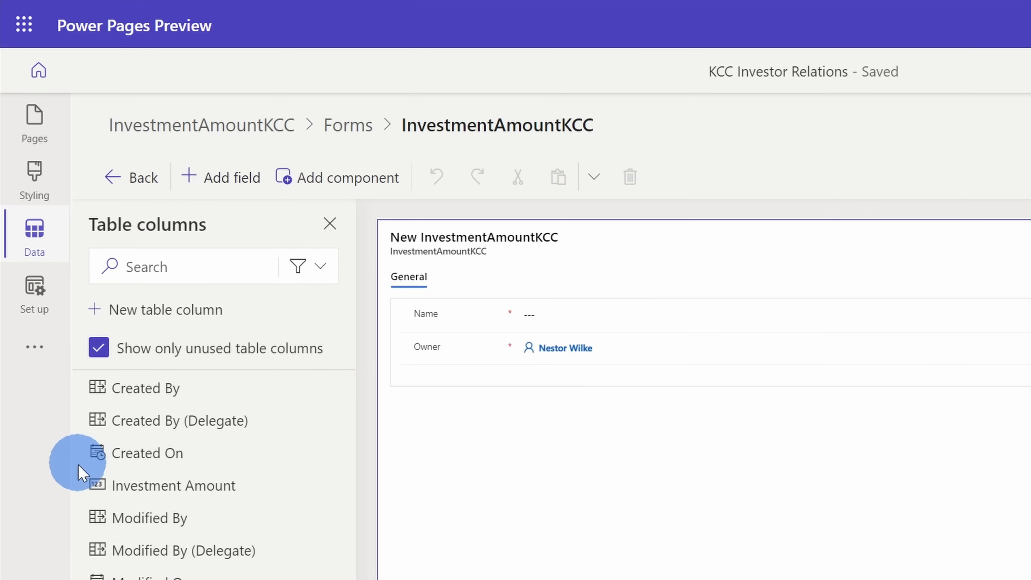
mouse_move(150, 486)
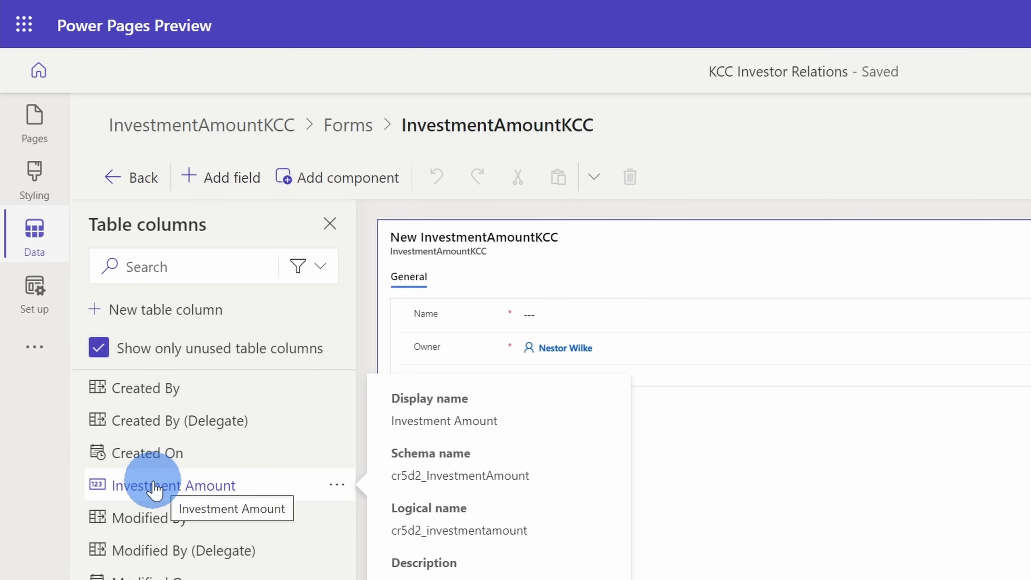
left_click(153, 485)
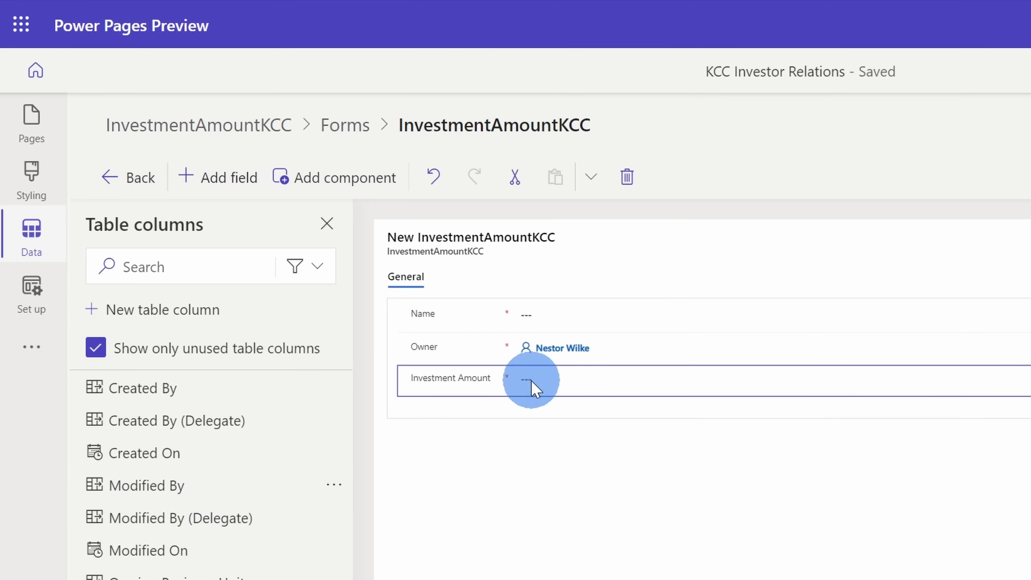
- Look over the components available for the InvestmentAmountKCC form, and save and publish the form
left_click(327, 223)
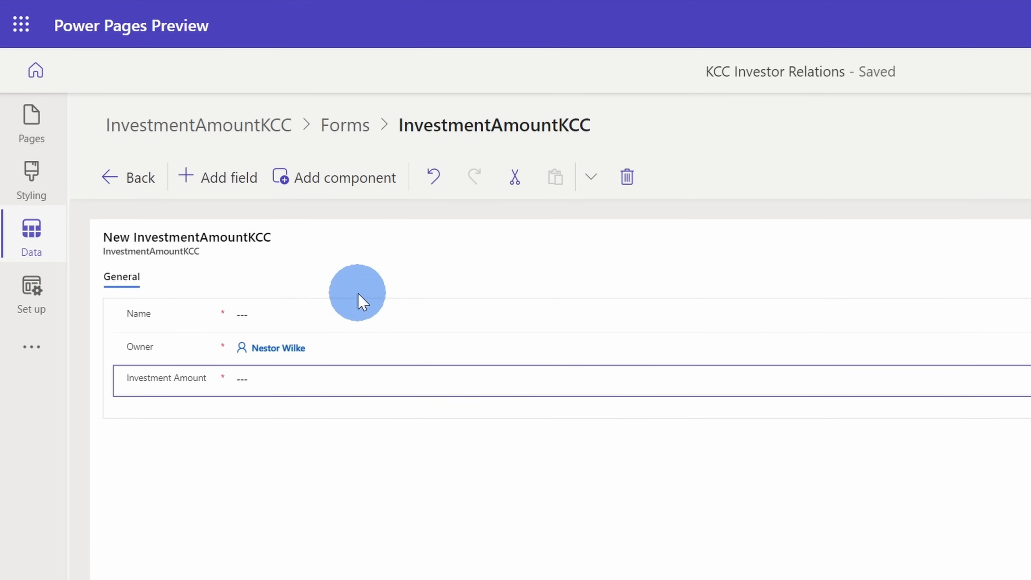
left_click(362, 181)
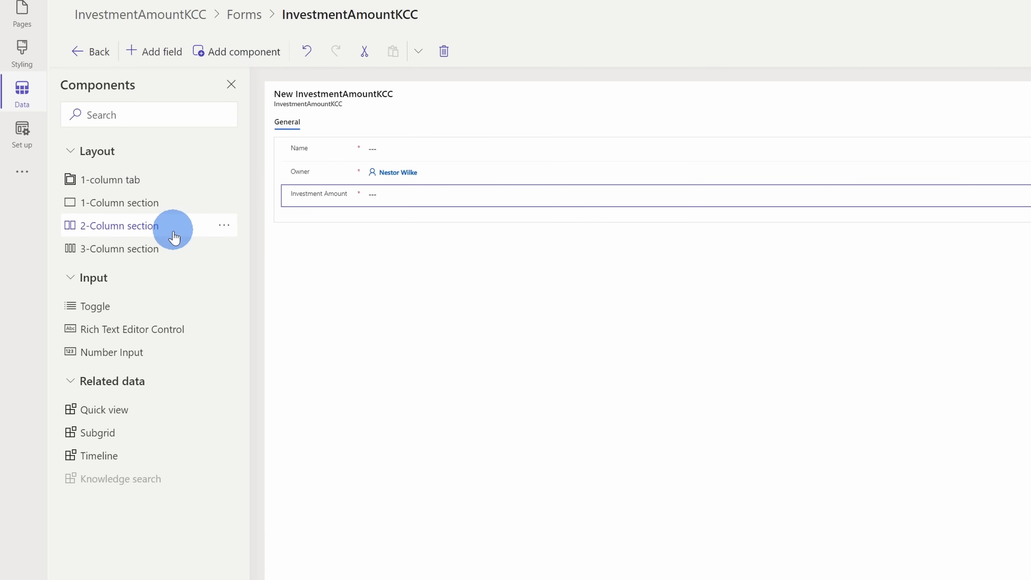
mouse_move(172, 316)
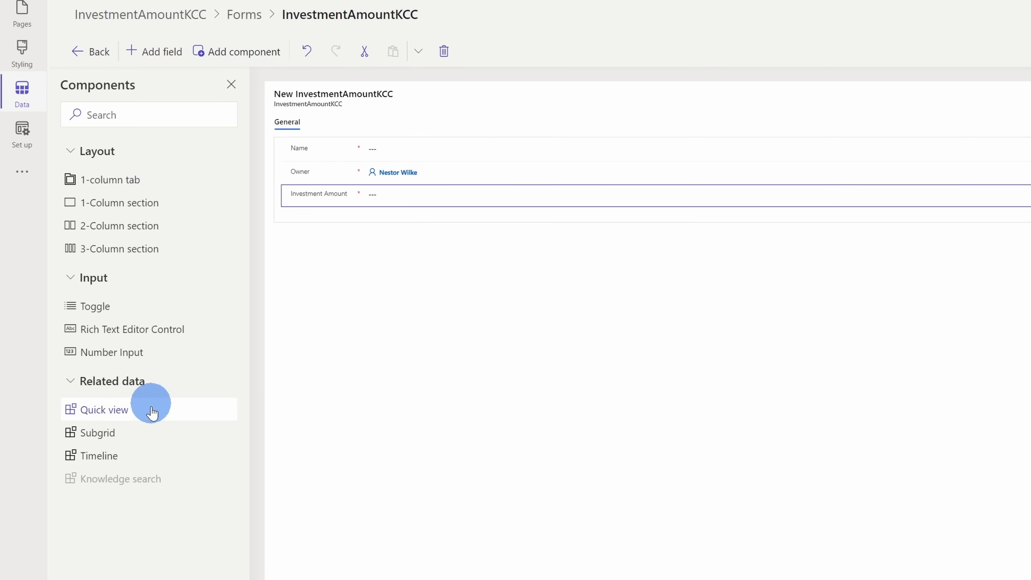
left_click(231, 84)
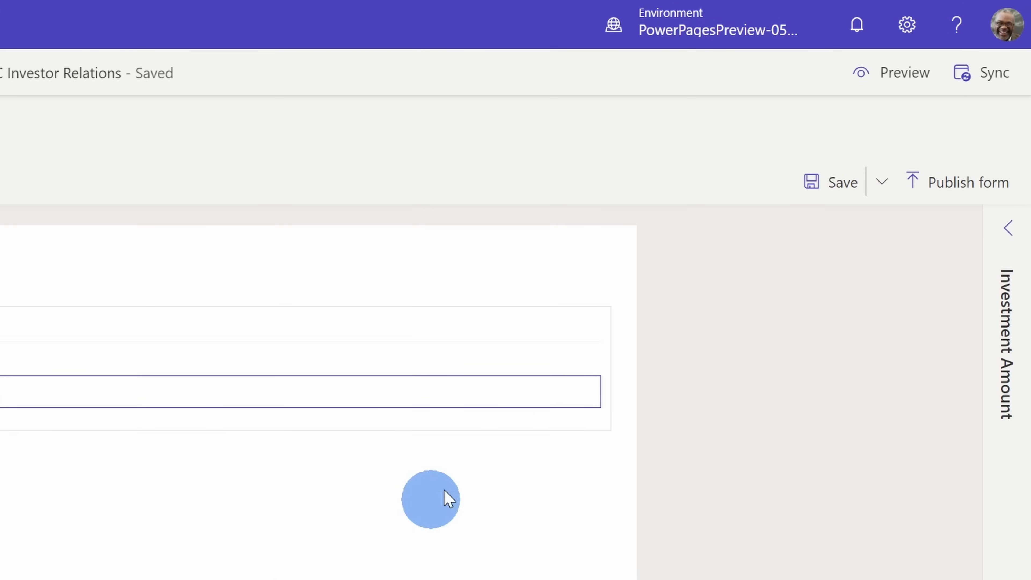
left_click(831, 191)
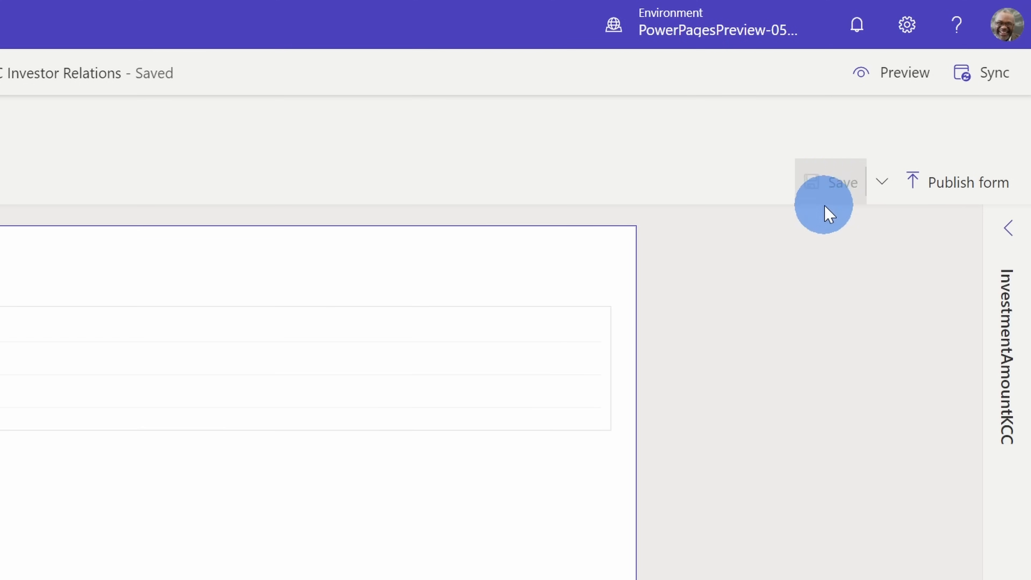
left_click(960, 188)
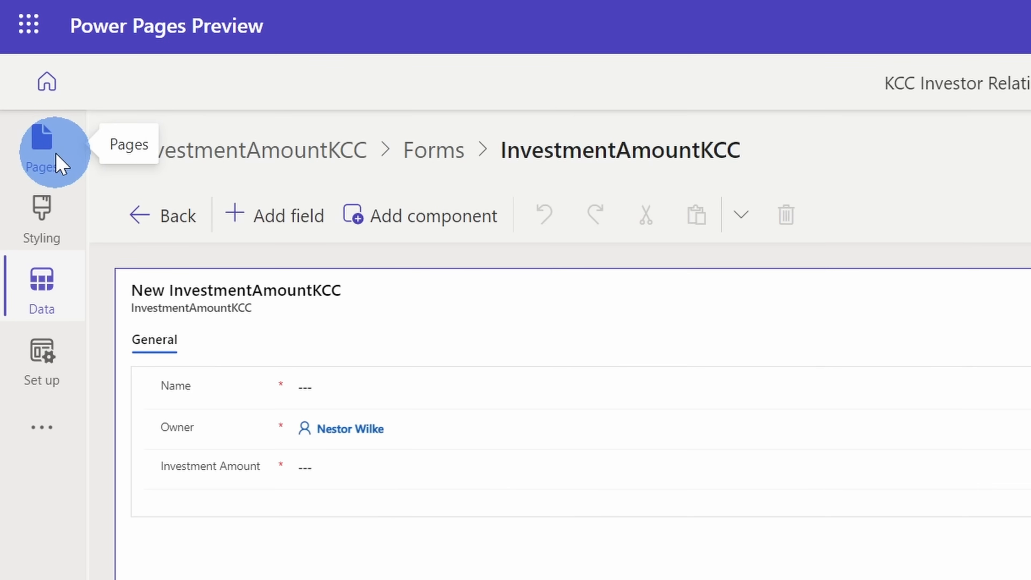
- On the Invest subpage, replace the "Subpage one" heading with "How much will you invest"
left_click(52, 158)
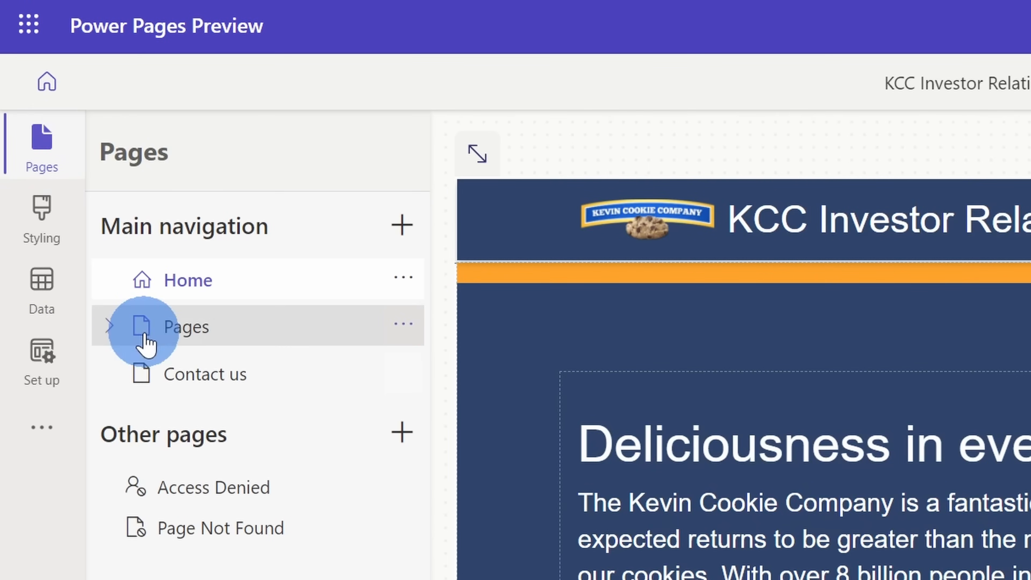
left_click(109, 330)
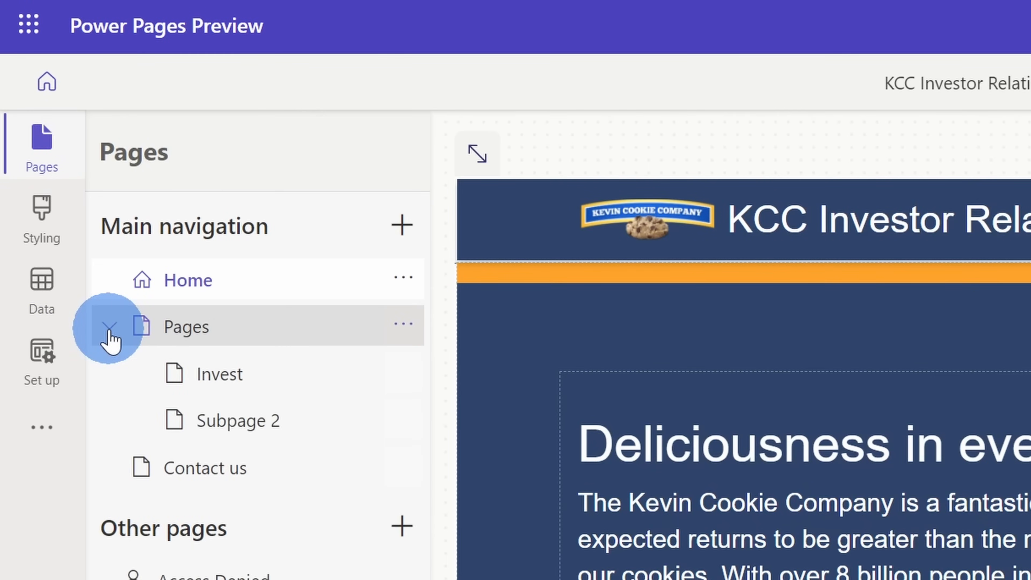
left_click(248, 378)
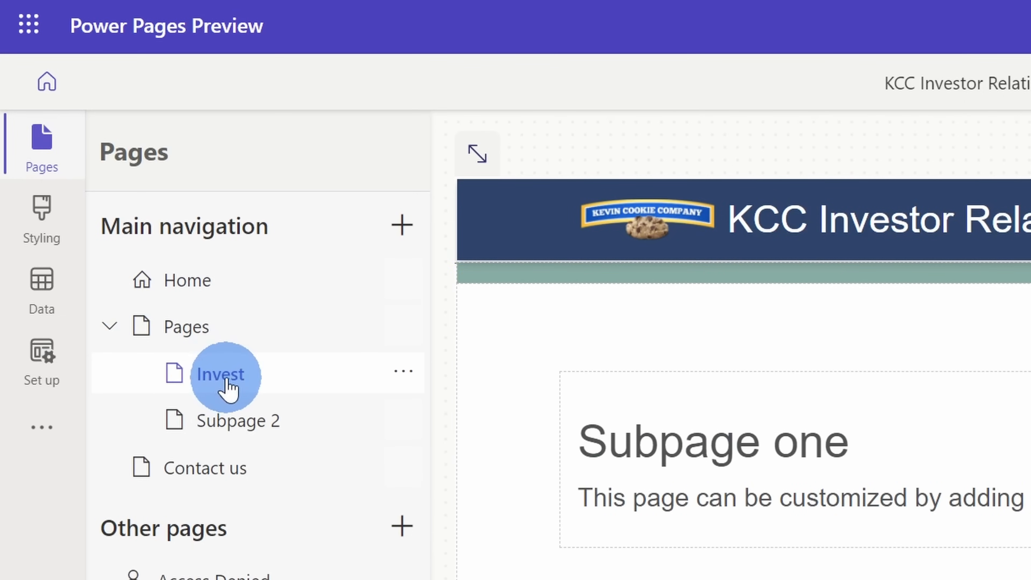
left_click(857, 447)
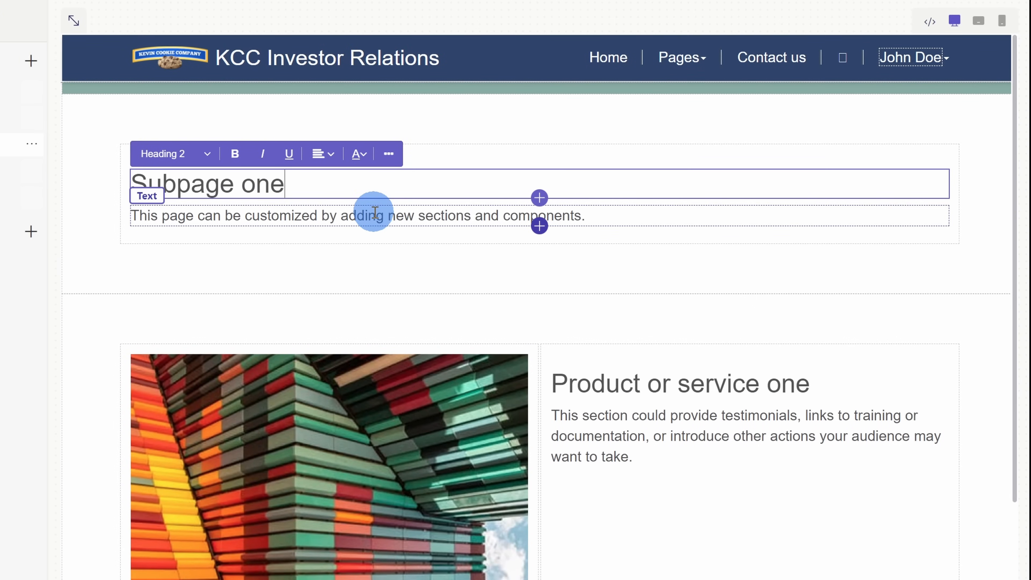
key("ctrl+shift+Left")
key("ctrl+shift+Left")
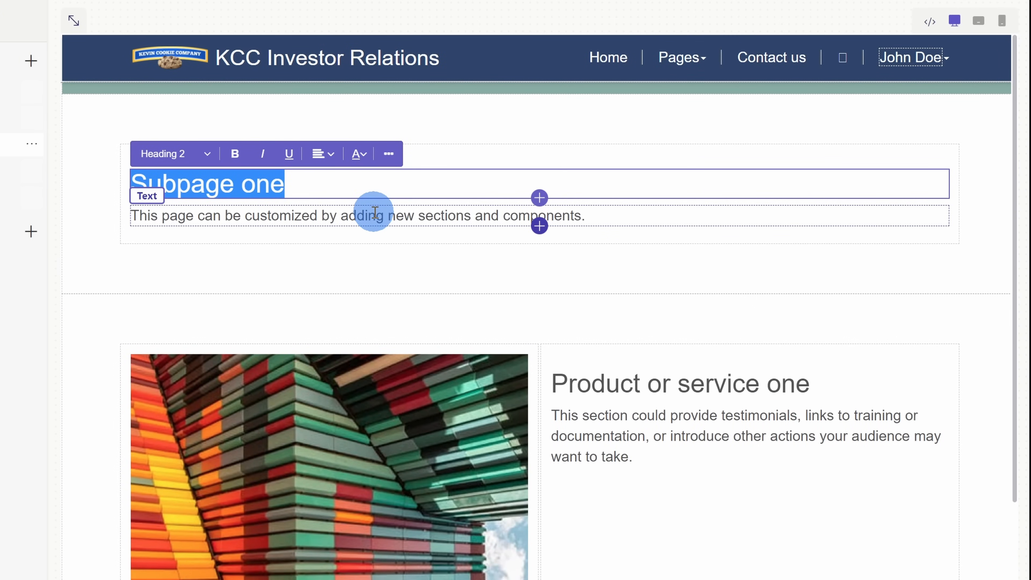
type("How much will you invest")
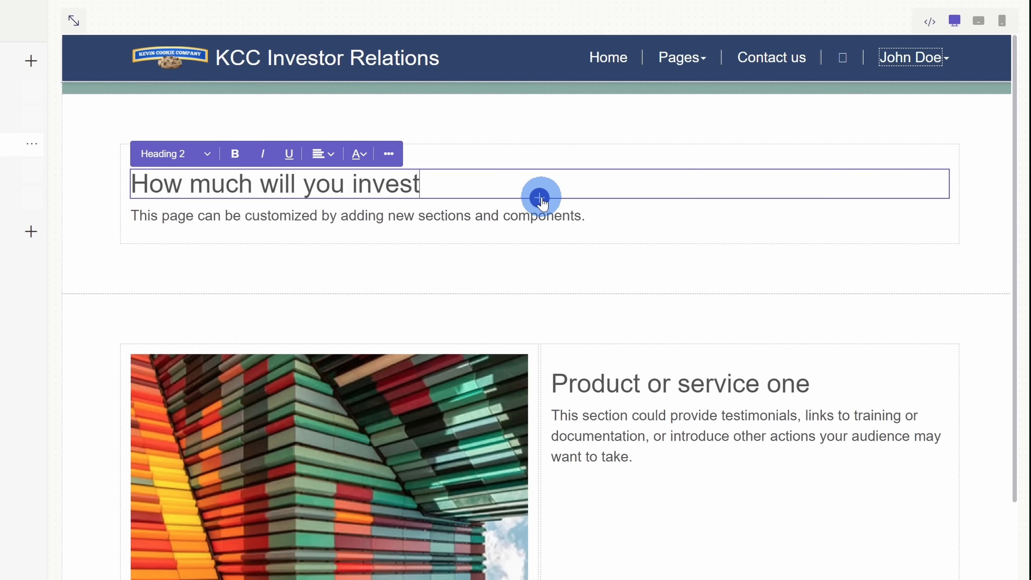
- Insert a new form component below the heading, based on the Investor Interest table and its Invest interest form
left_click(540, 198)
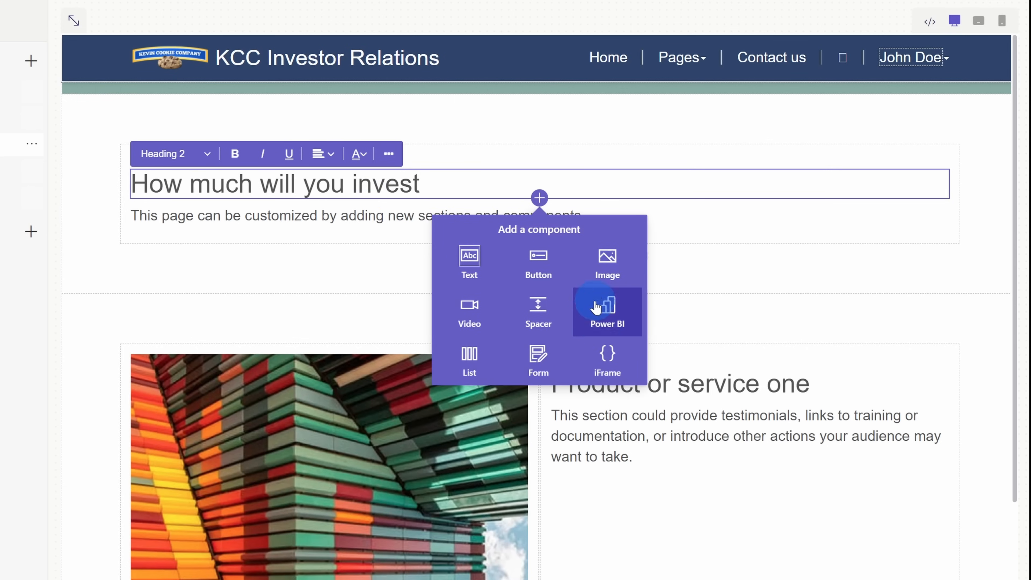
left_click(540, 357)
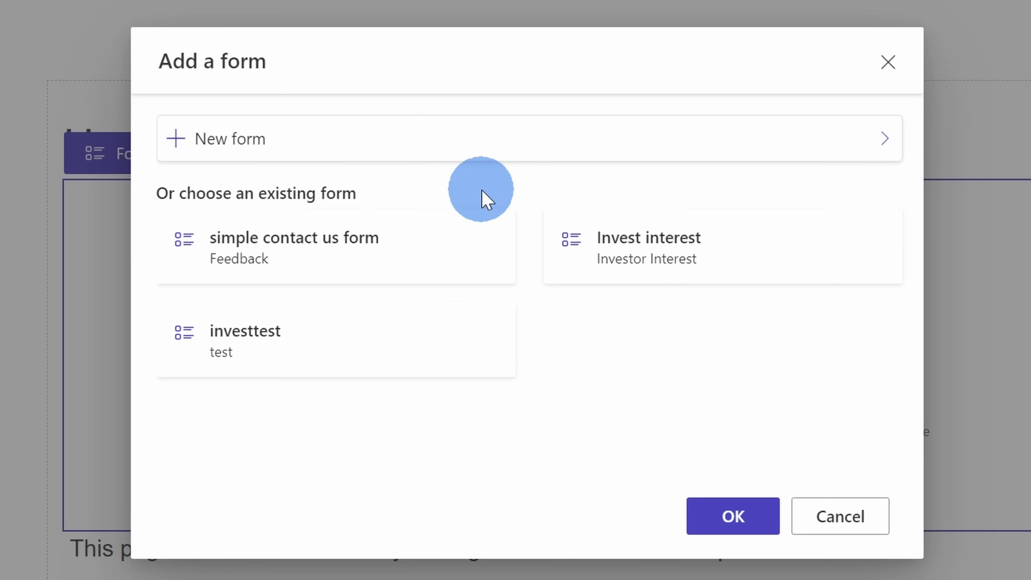
left_click(250, 144)
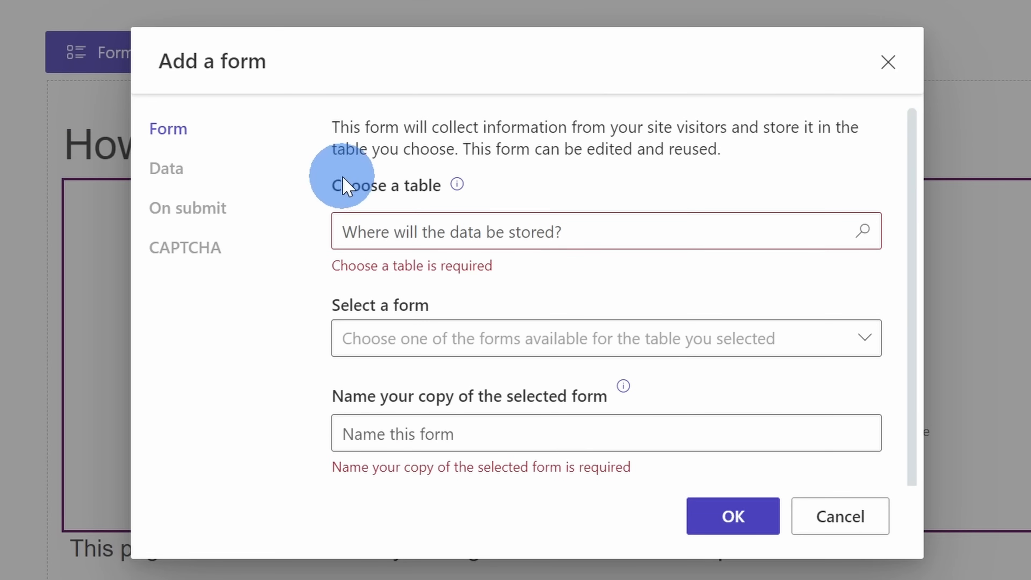
left_click(569, 237)
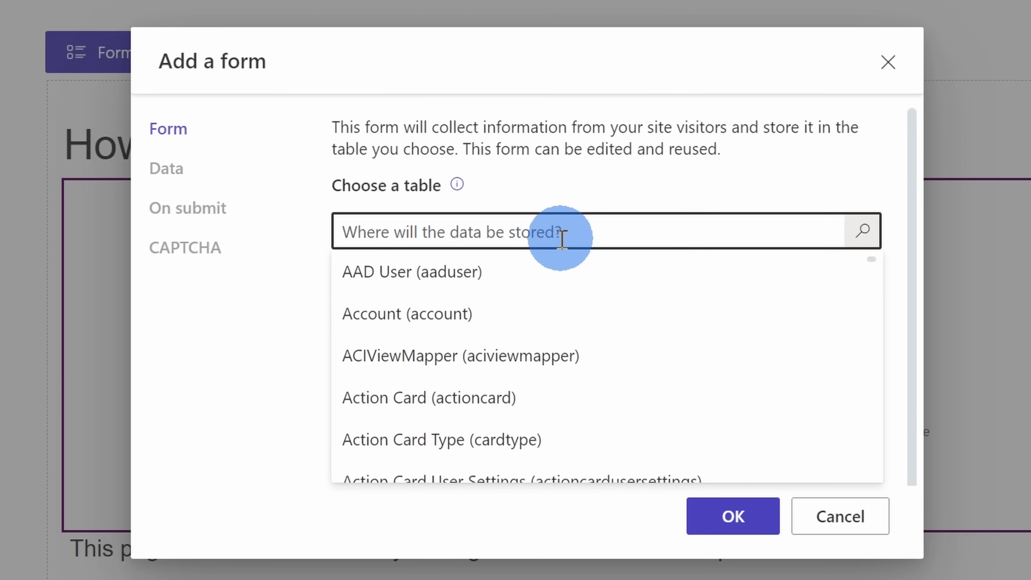
type("invest")
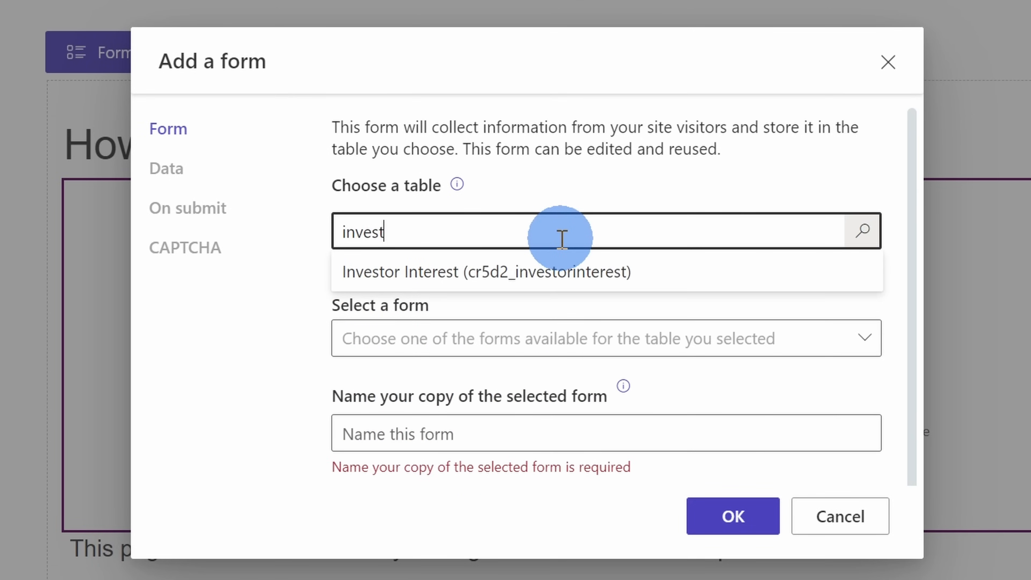
left_click(555, 276)
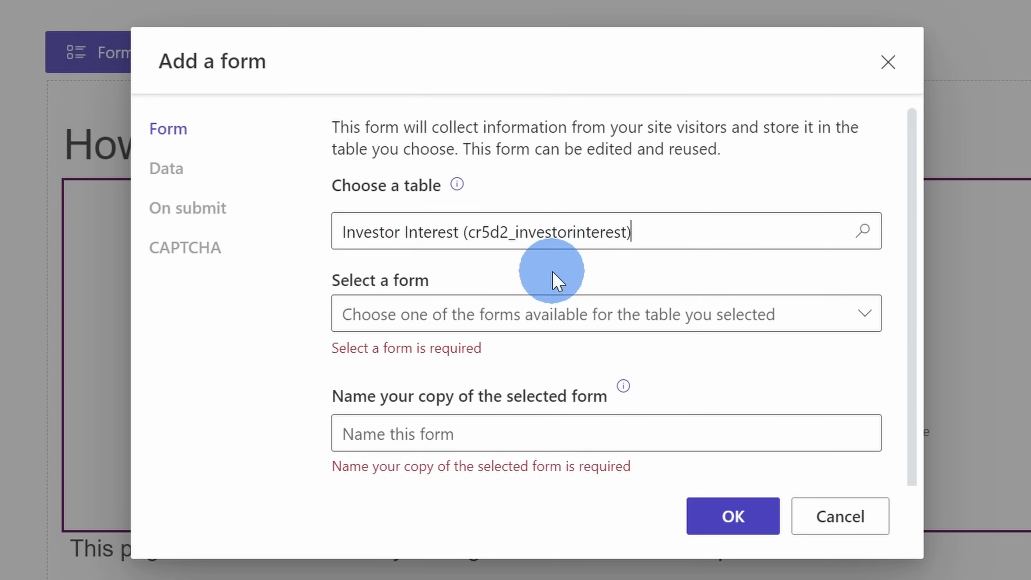
left_click(548, 323)
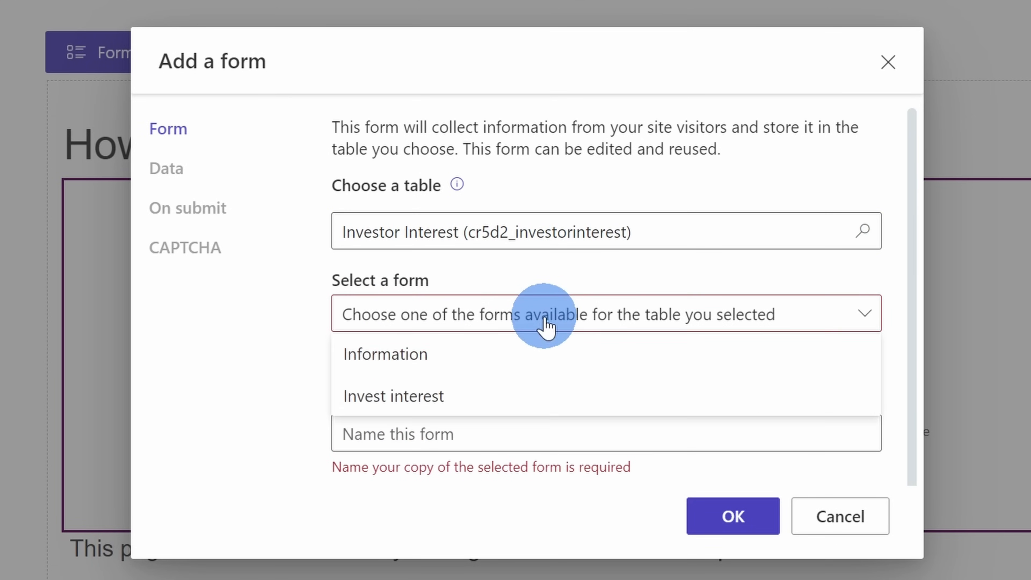
left_click(490, 394)
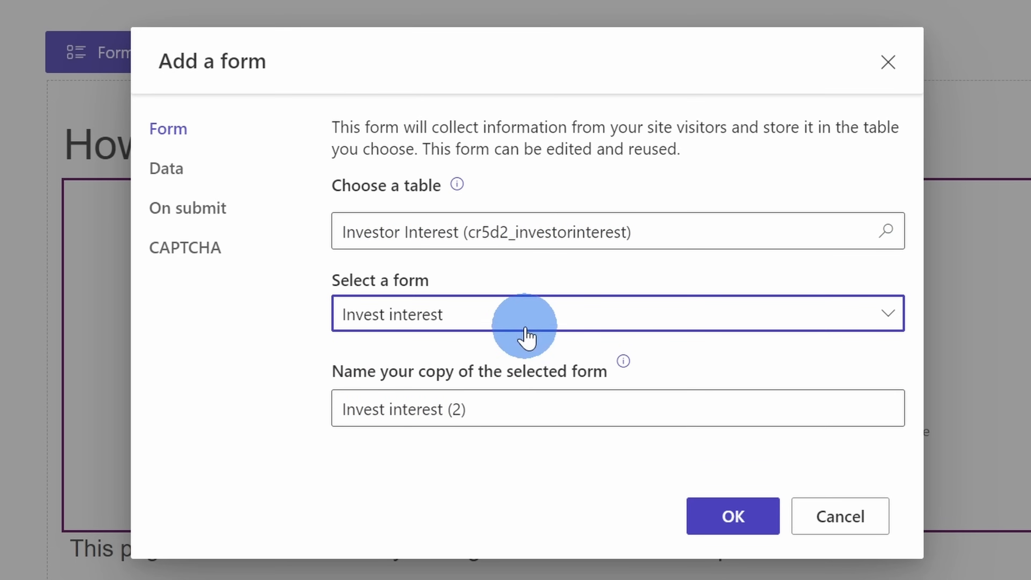
- Configure the form's data to create a new record and its submit action to show a success message
left_click(170, 179)
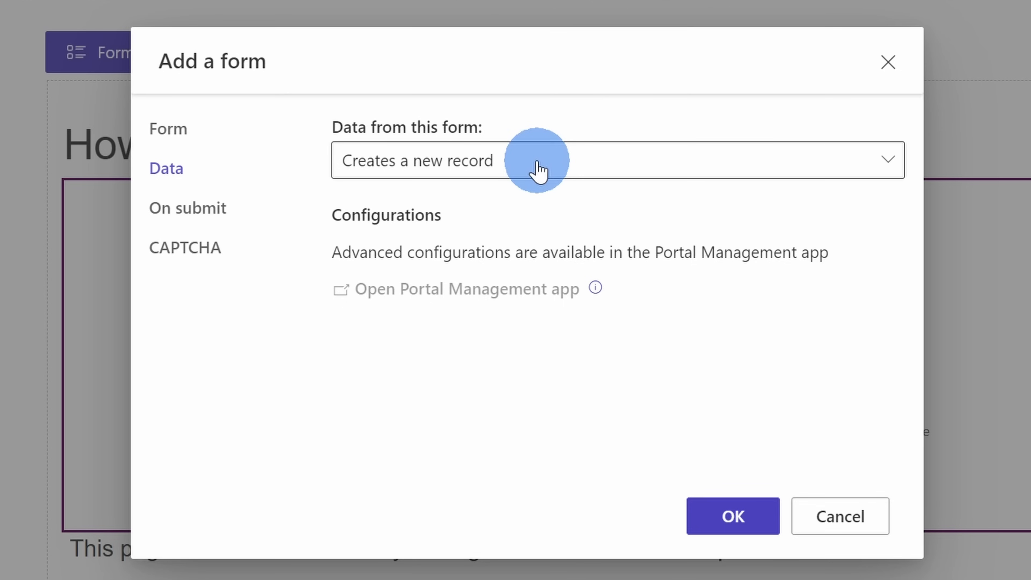
left_click(539, 171)
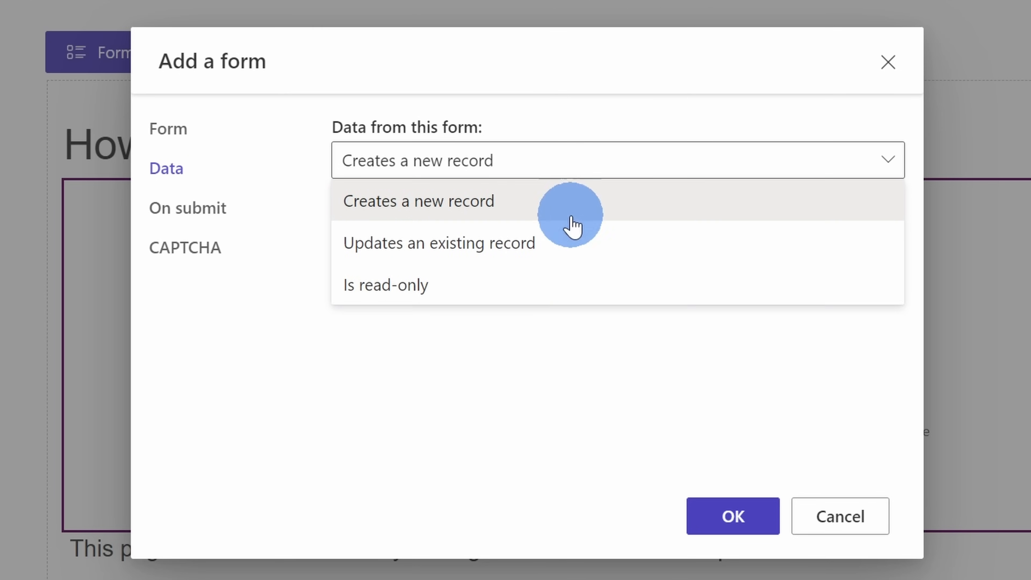
left_click(575, 214)
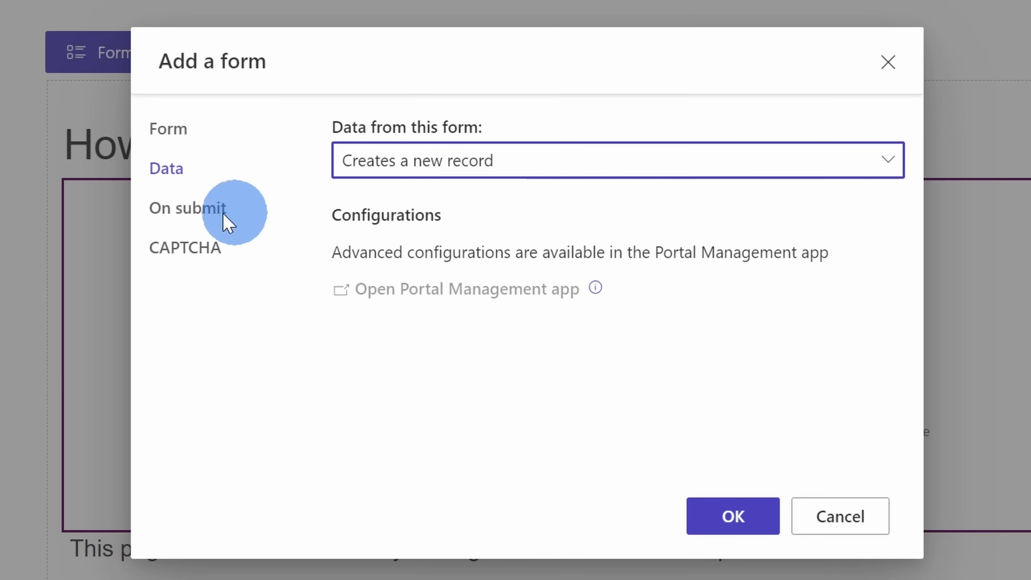
left_click(187, 213)
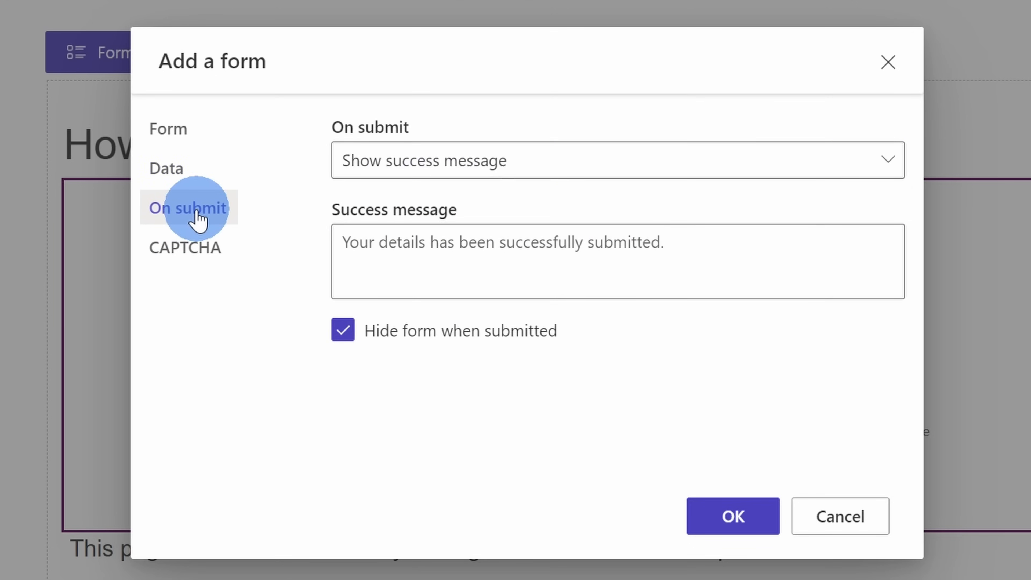
left_click(574, 172)
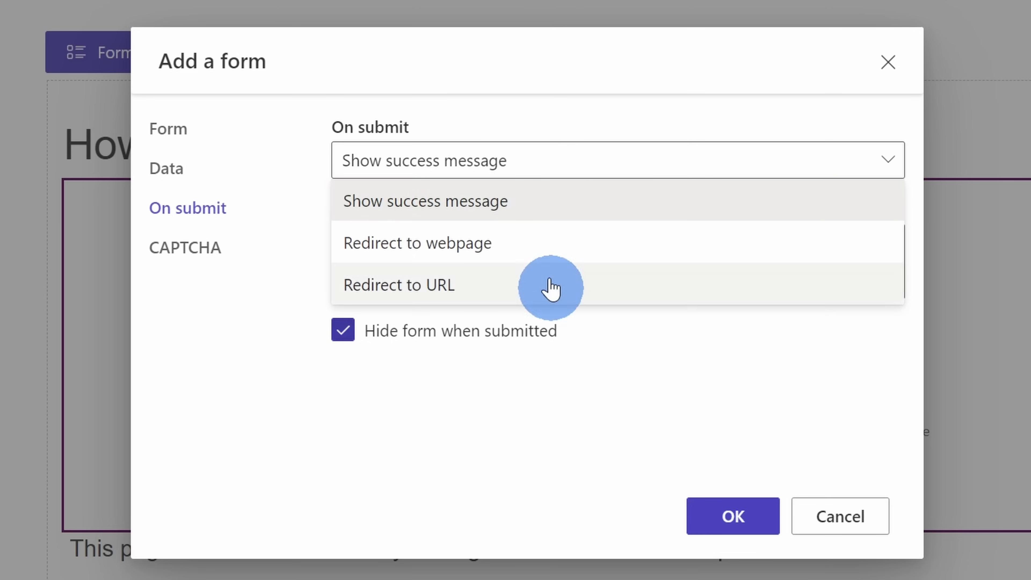
left_click(540, 205)
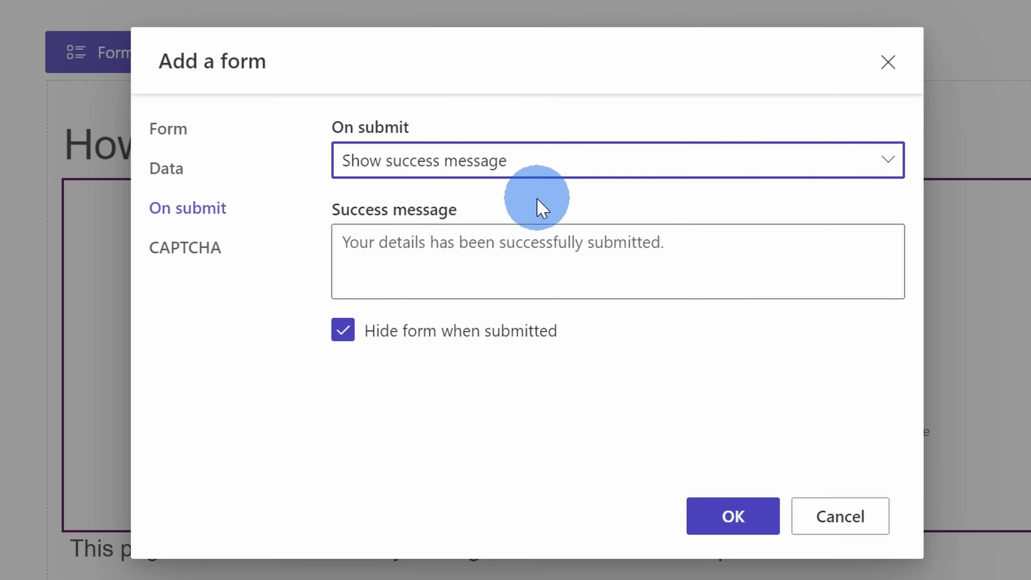
- Turn off CAPTCHA for both anonymous and authenticated users and add the form to the page
left_click(185, 254)
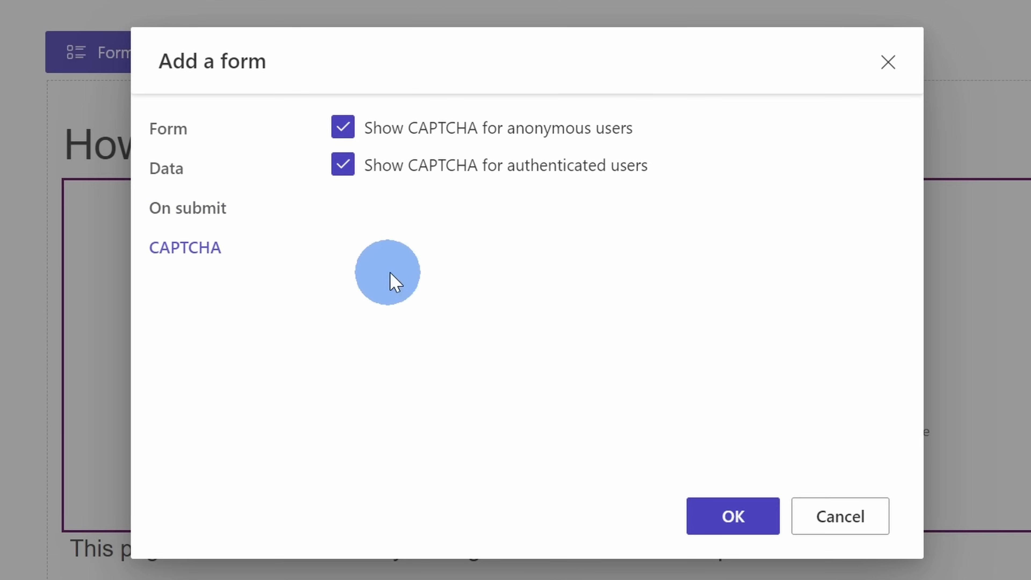
left_click(342, 131)
left_click(344, 165)
left_click(735, 522)
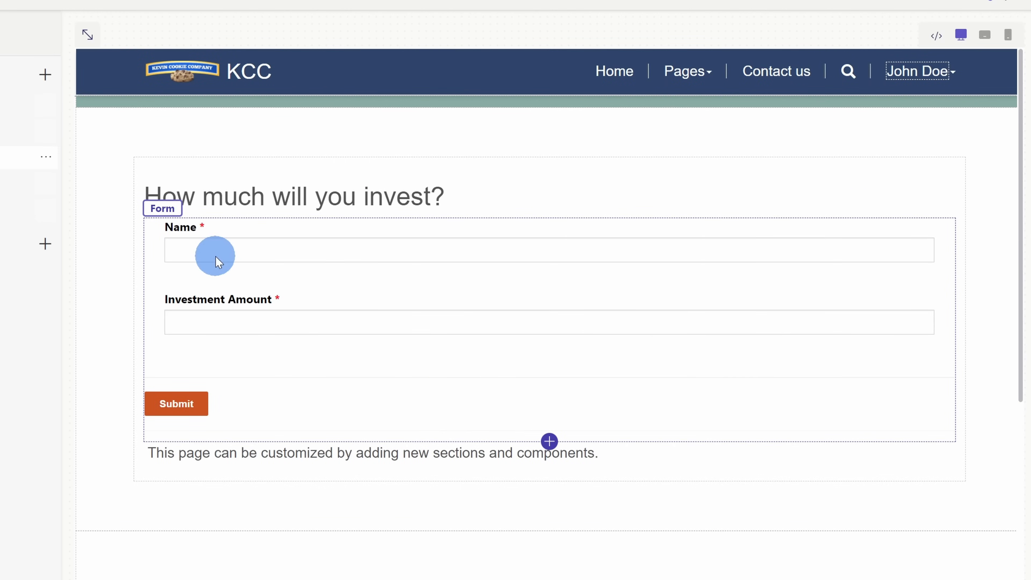
- Review the Site Visitors table permission of the investment form, including its access type, permissions and roles, and save it
left_click(389, 351)
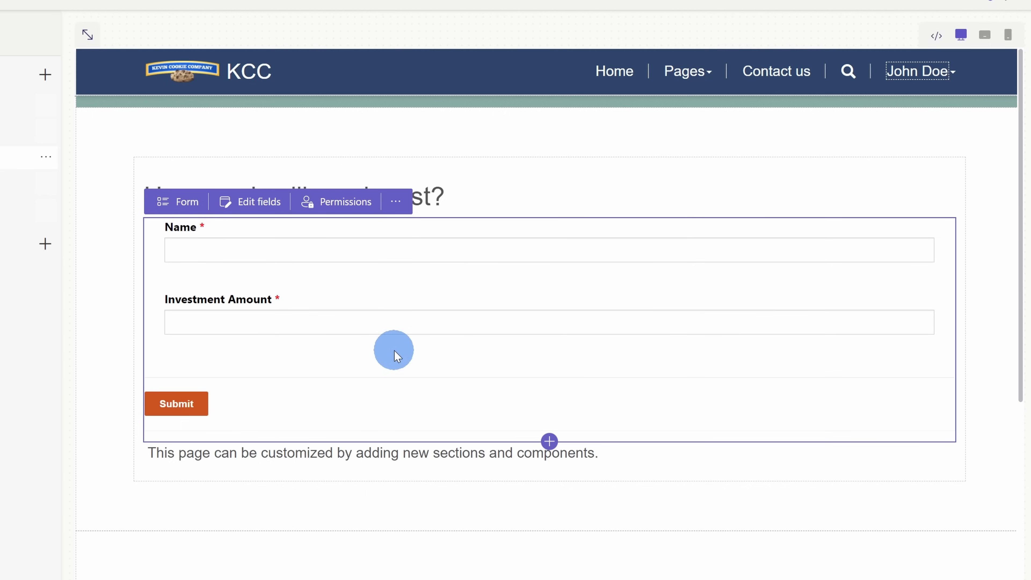
left_click(340, 208)
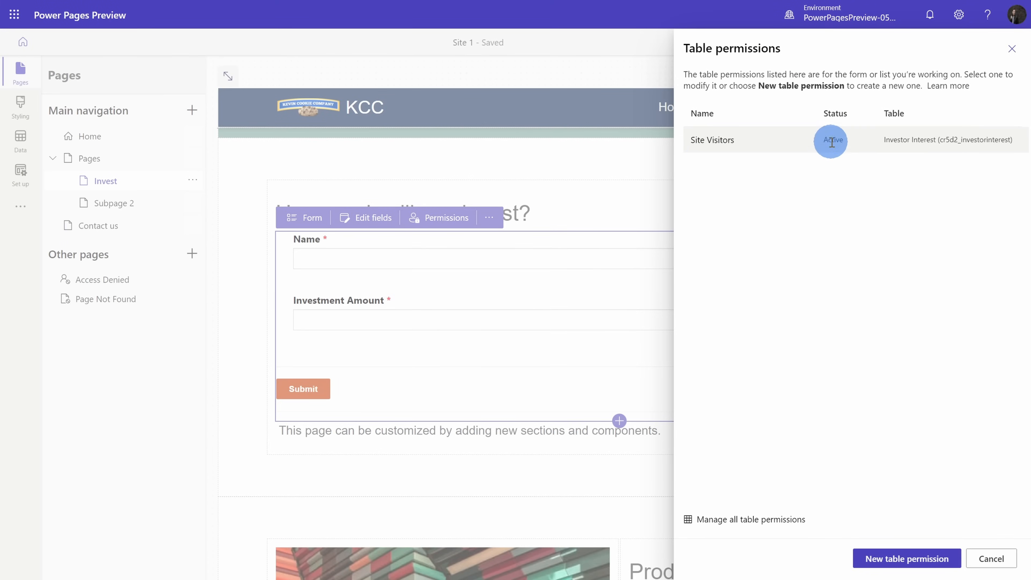
left_click(716, 139)
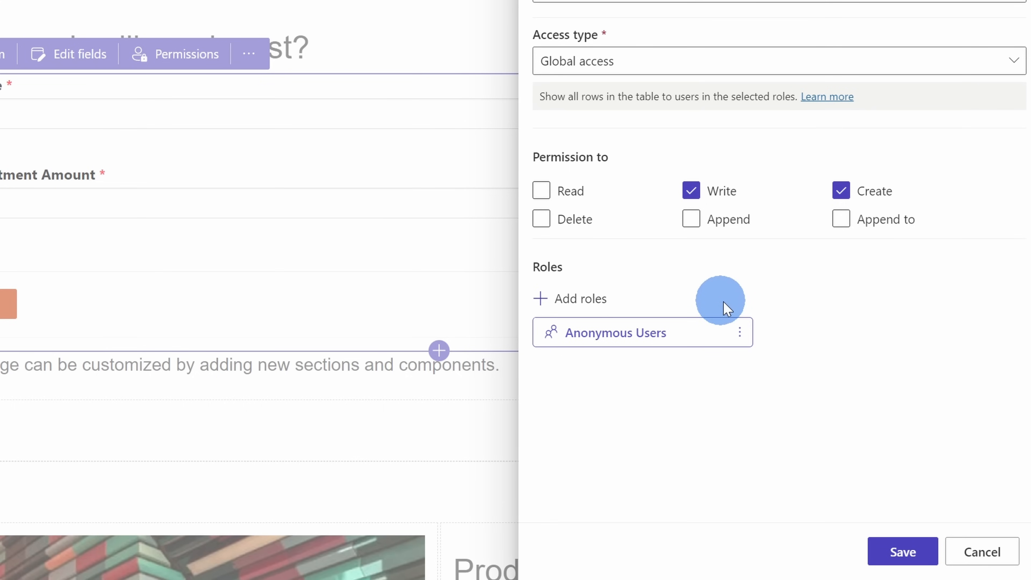
left_click(901, 551)
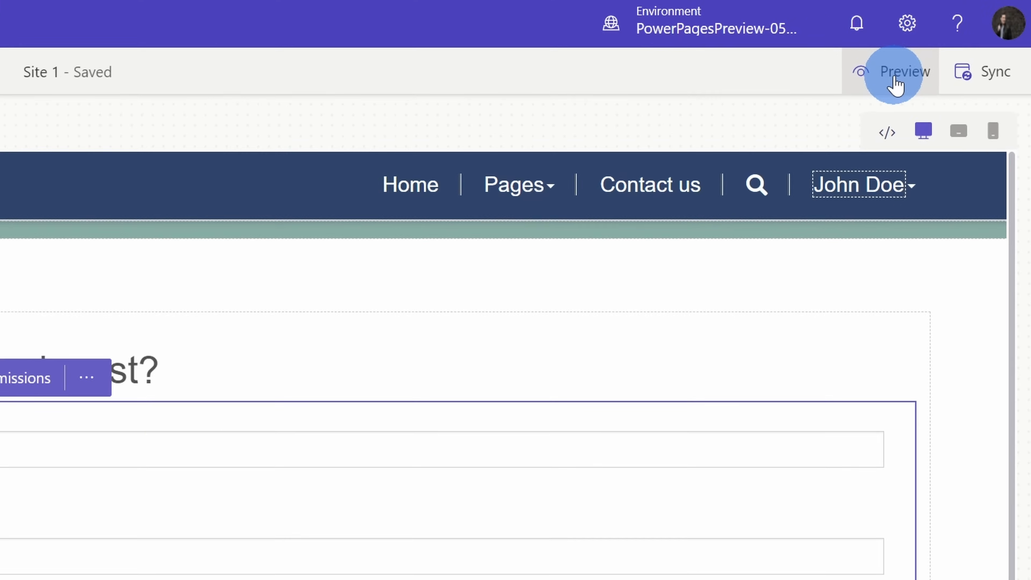
- Submit the investment form in the site preview with a first name and amount 5000000, and check the Investor Interest table for the record
left_click(897, 81)
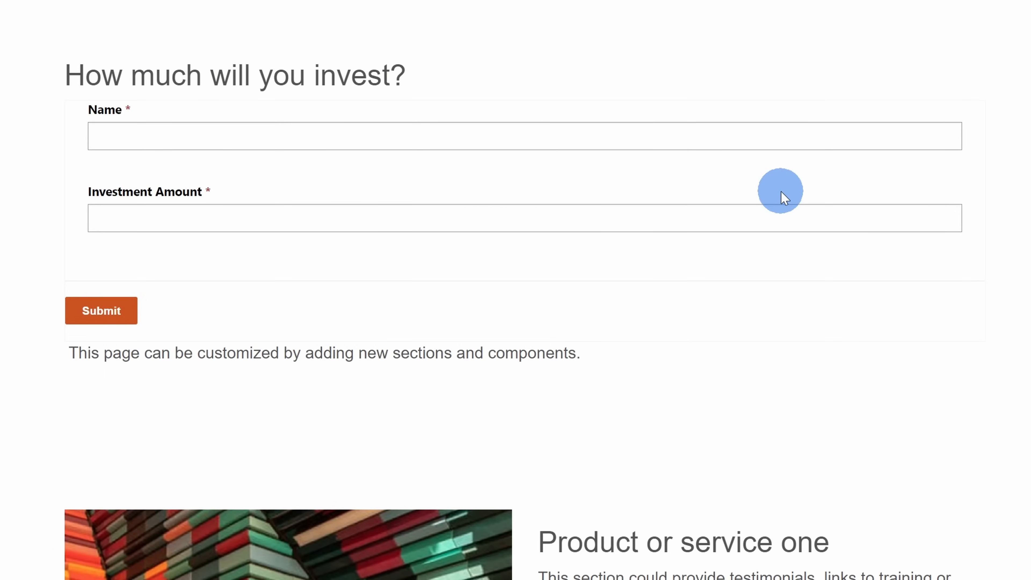
left_click(281, 133)
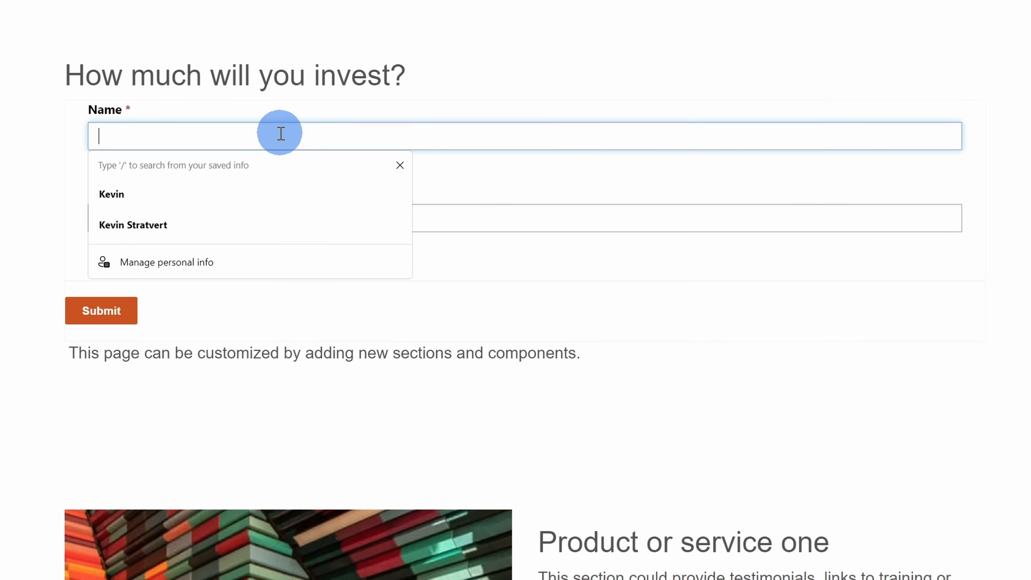
type("Kevin")
key("Tab")
key("Return")
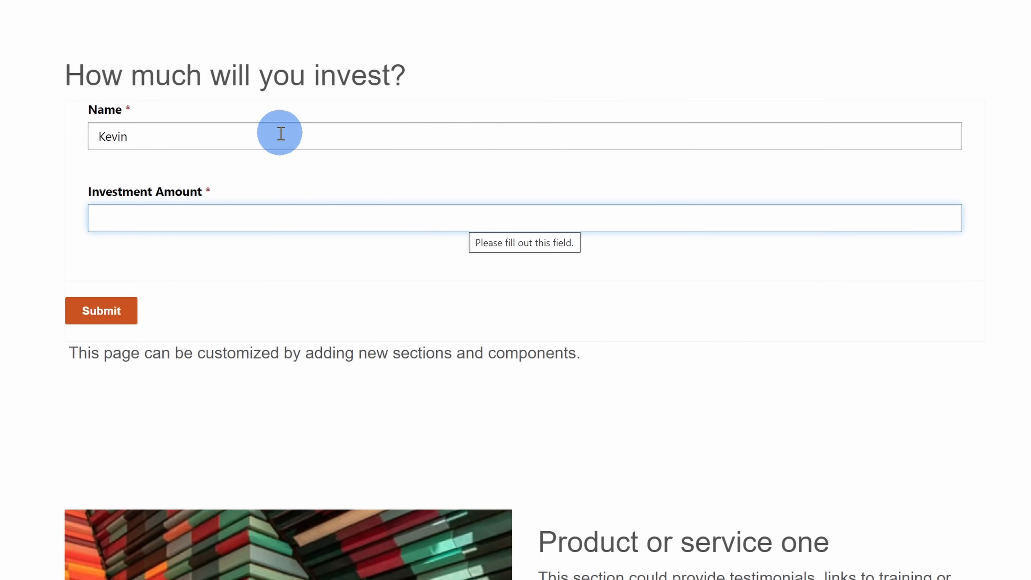
type("5000000")
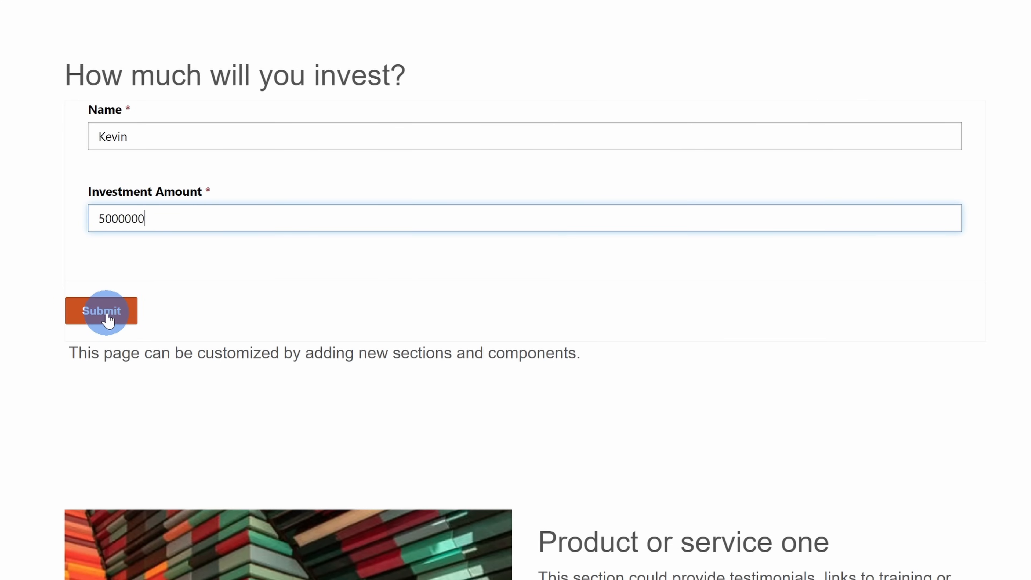
left_click(107, 318)
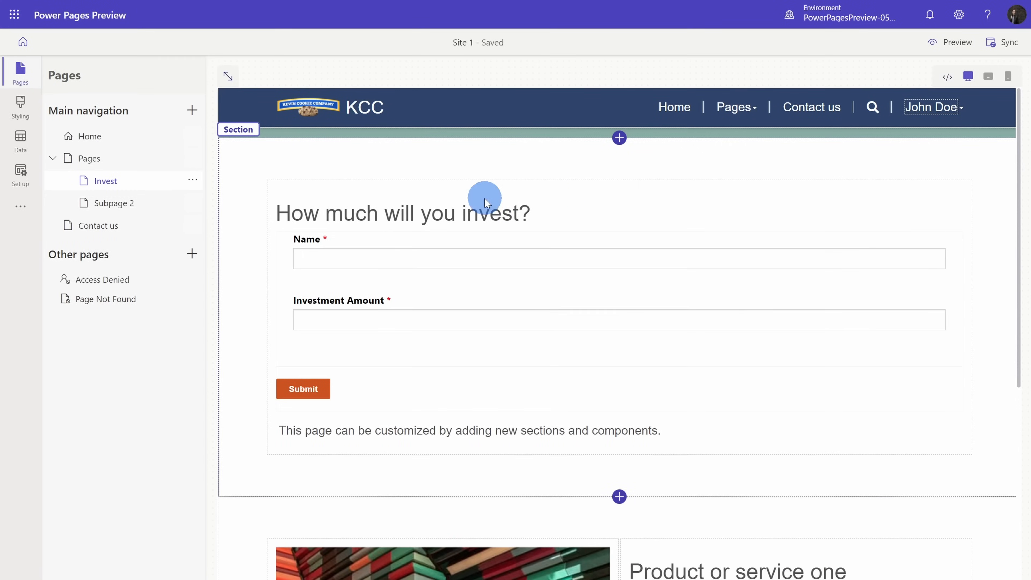
left_click(20, 140)
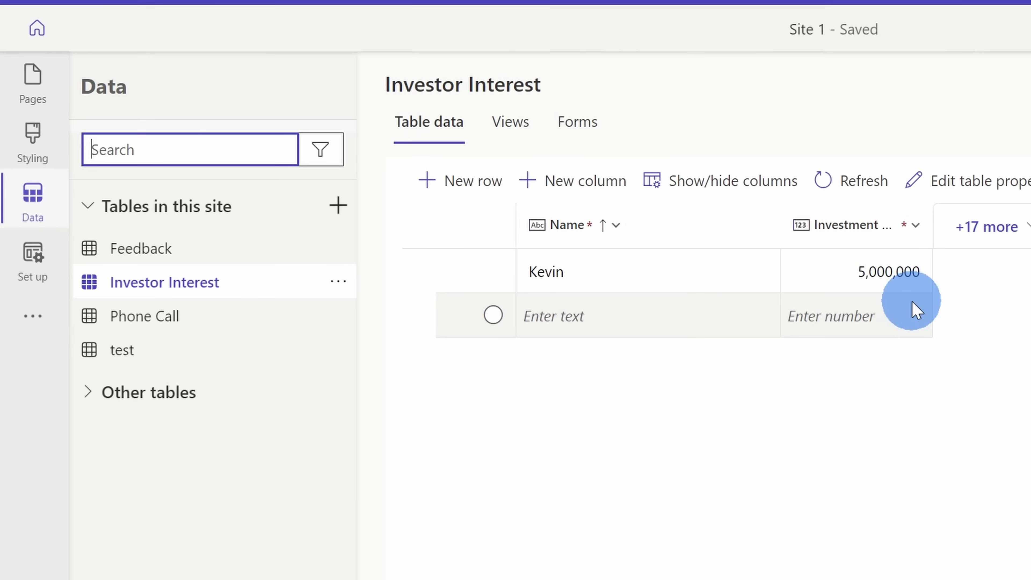
- Review the site's setup options, including table permissions and identity providers, and the additional Flow and Portal Management options
left_click(28, 268)
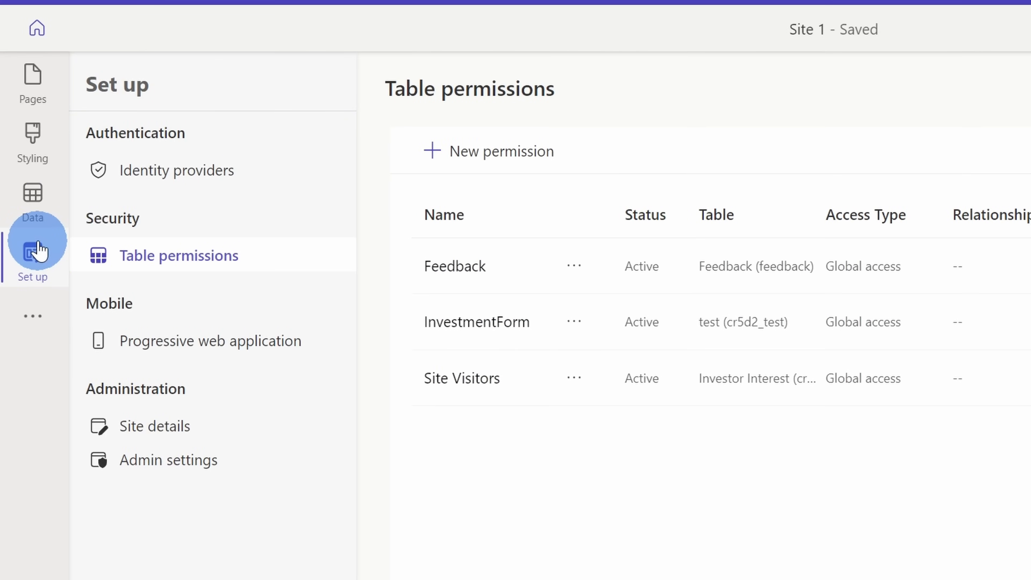
left_click(204, 171)
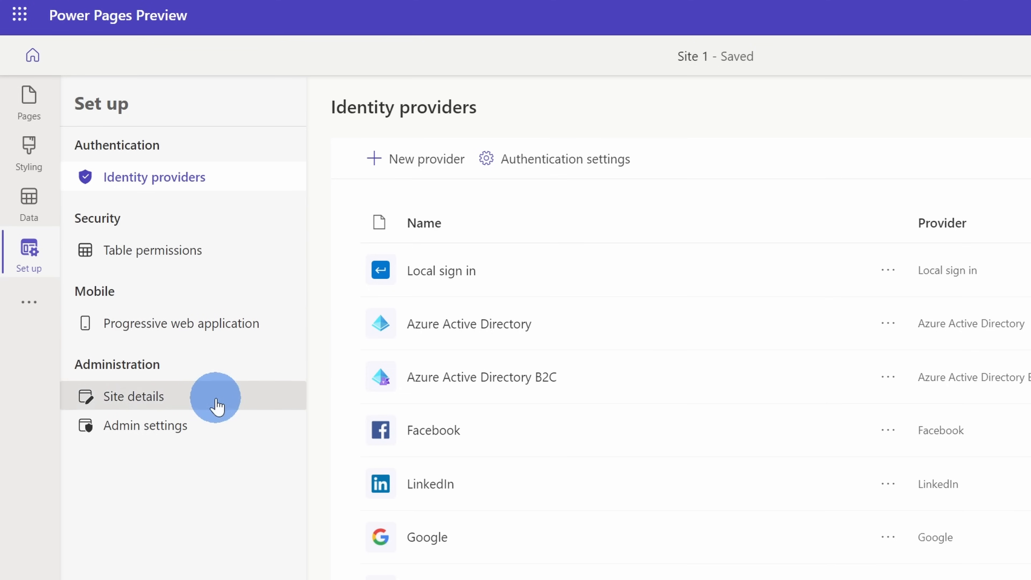
left_click(18, 303)
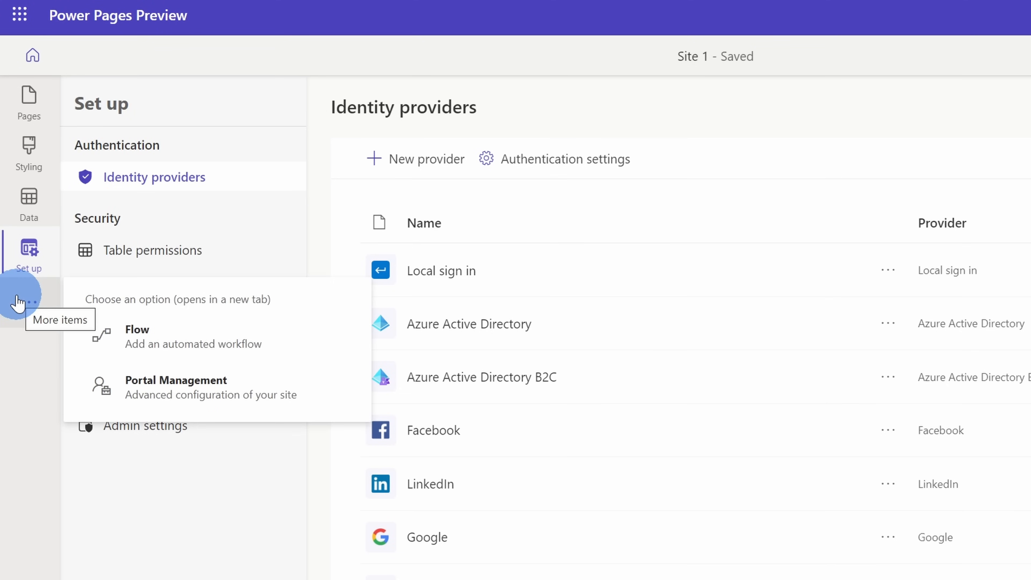